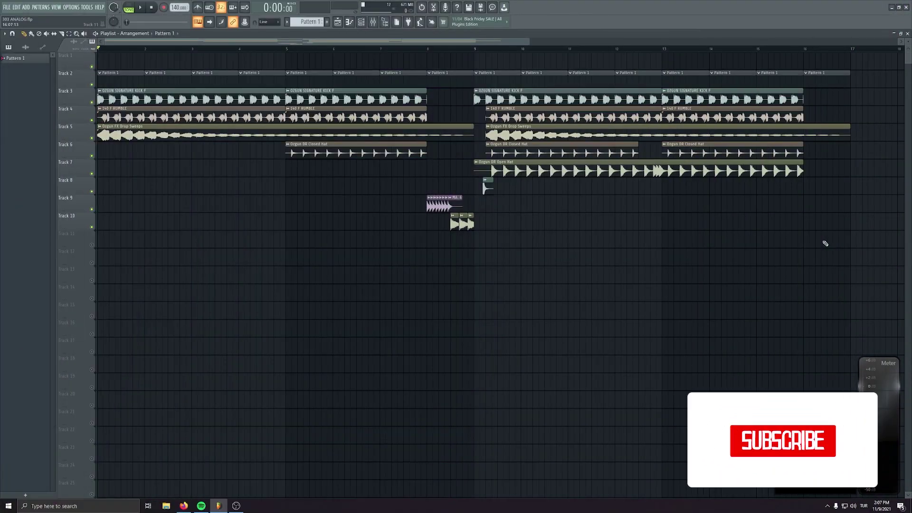
Play the arrangement from the start, skip ahead to bar 8, and stop playback
key(space)
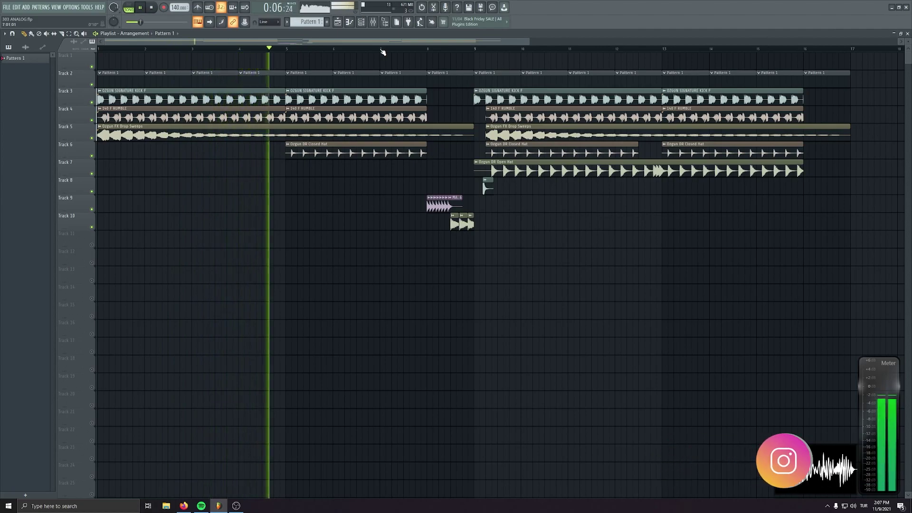
click(427, 49)
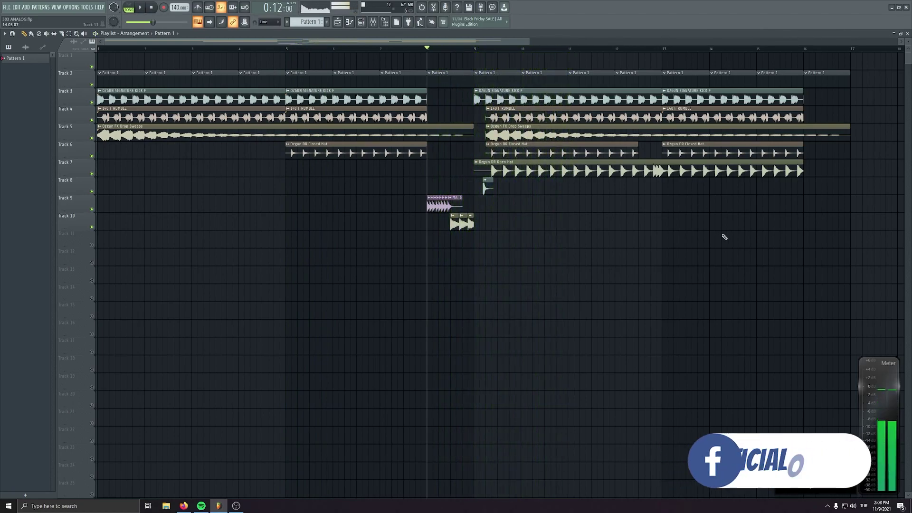
key(space)
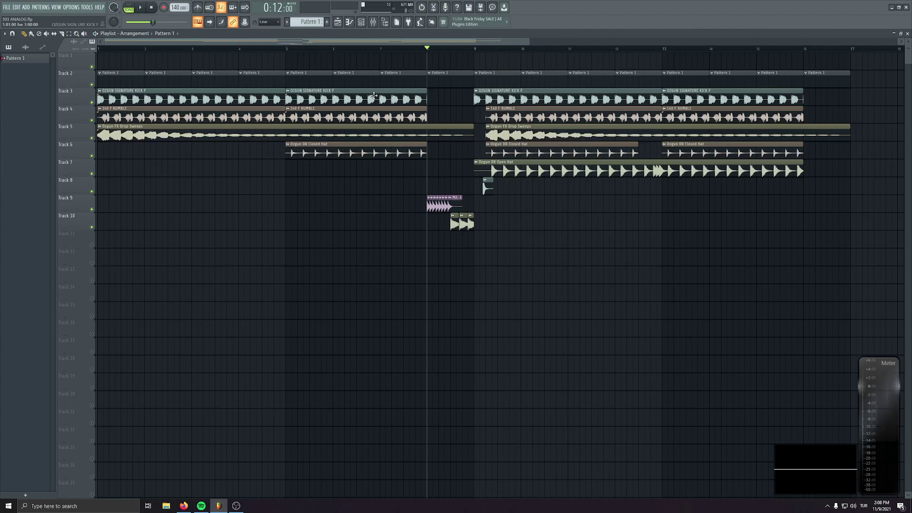
Solo the rumble on Track 4 and play it from the start of the song
ctrl+click(91, 121)
click(92, 102)
click(146, 48)
drag(147, 48, 98, 49)
ctrl+click(92, 120)
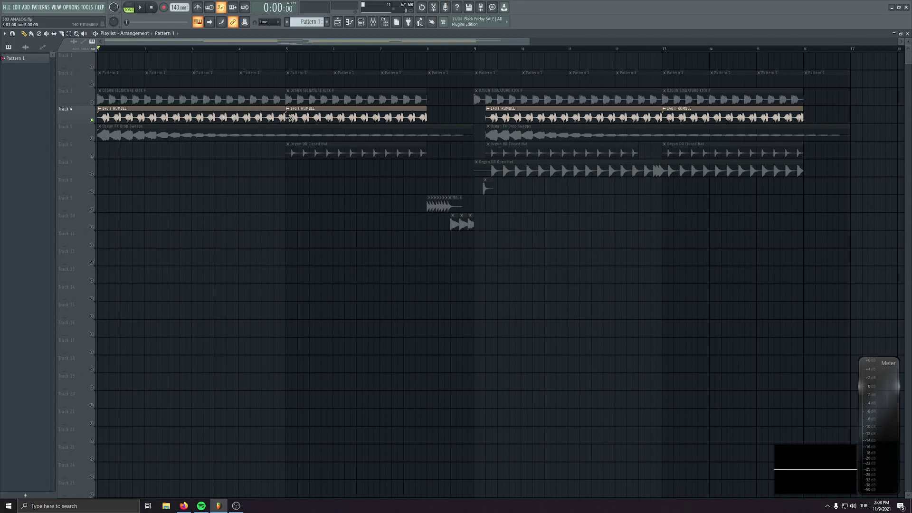
drag(218, 114, 748, 121)
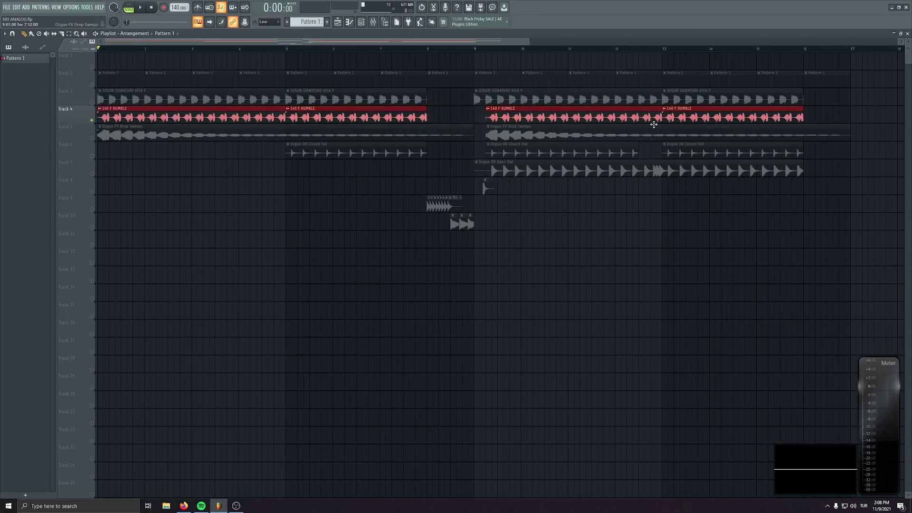
key(space)
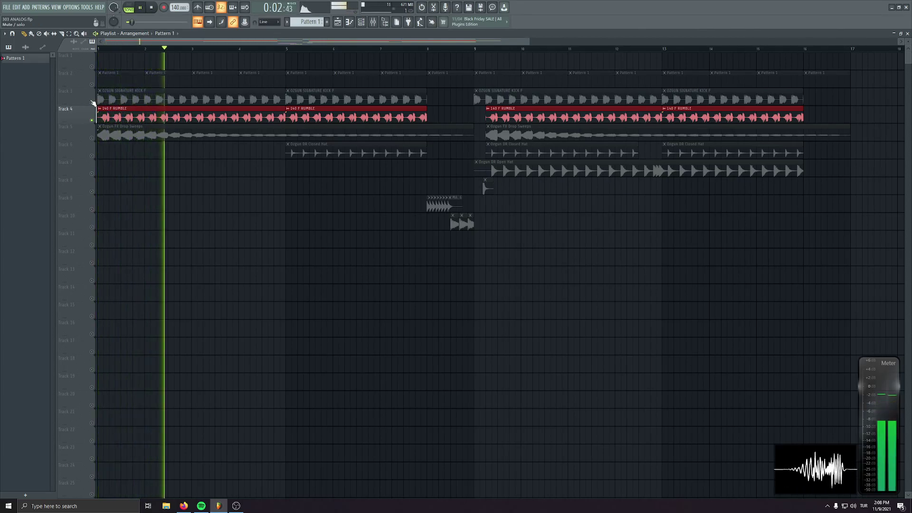
Unmute the kick on Track 3, listen to it with the rumble, and stop playback
click(92, 103)
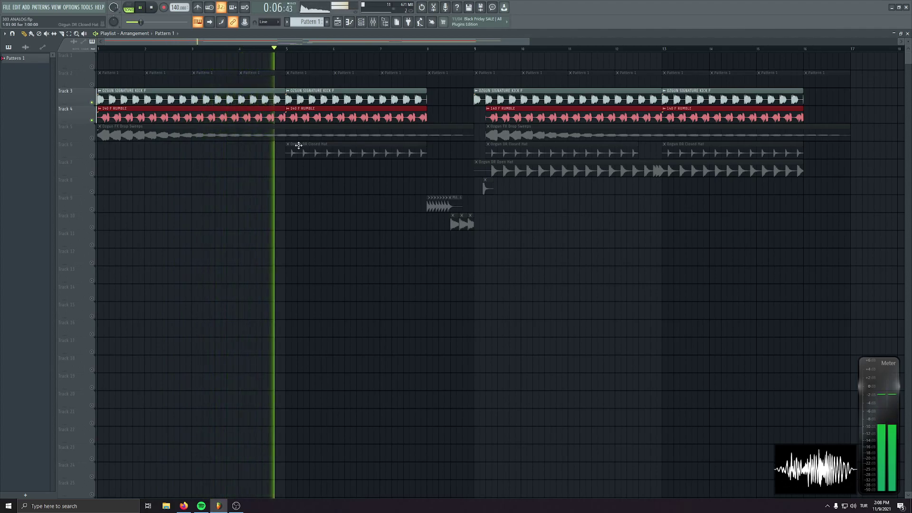
key(XF86AudioRaiseVolume)
key(space)
Unmute Track 2 and open the Serum #2 synth used in Pattern 1
click(92, 84)
double_click(116, 75)
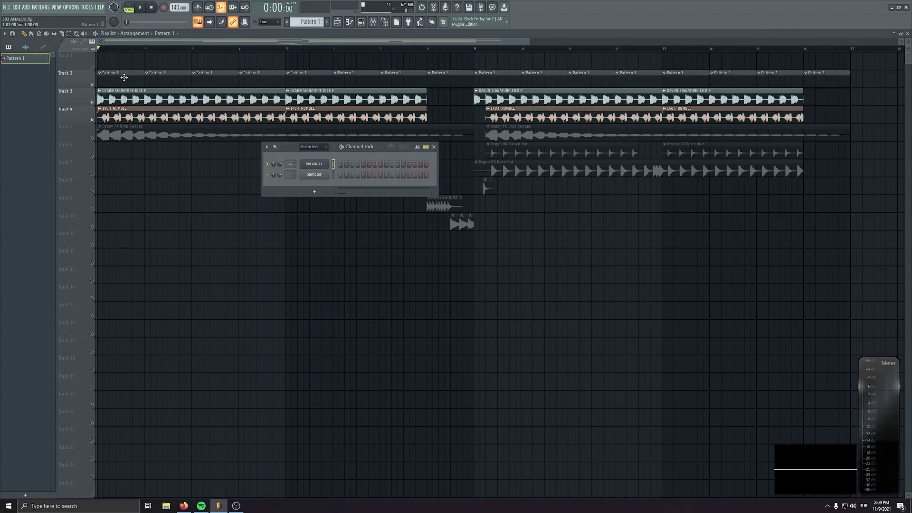
click(320, 165)
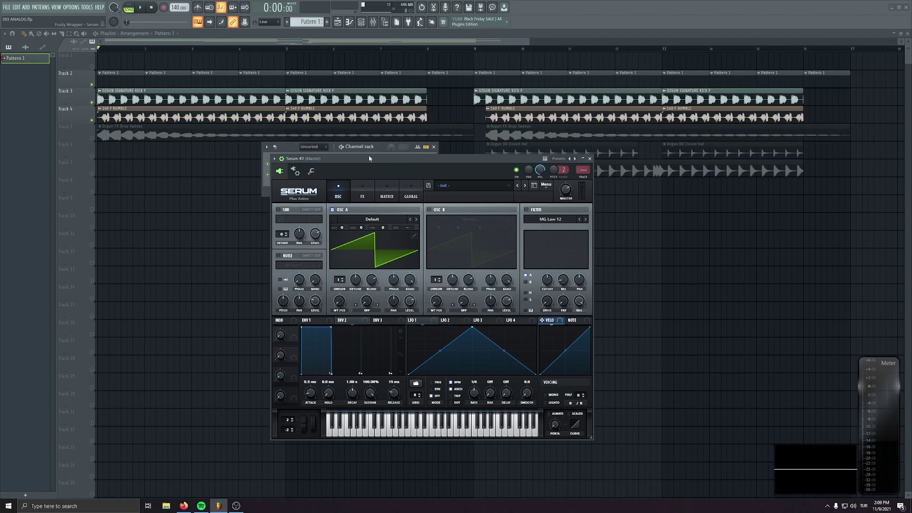
drag(369, 158, 352, 168)
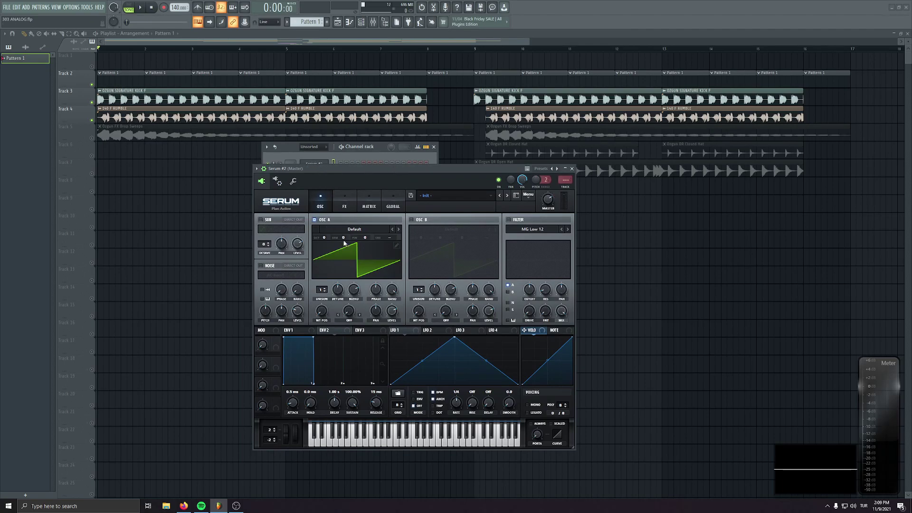
Load the Analog wavetable Basic Shapes in oscillator A, set its wavetable position to the saw shape, and play a test note
click(355, 229)
mouse_move(427, 237)
mouse_move(475, 259)
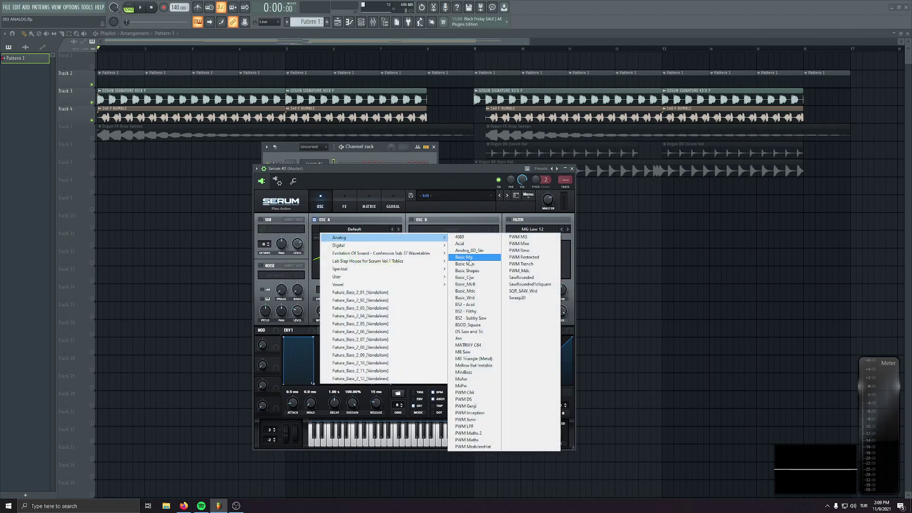
click(527, 266)
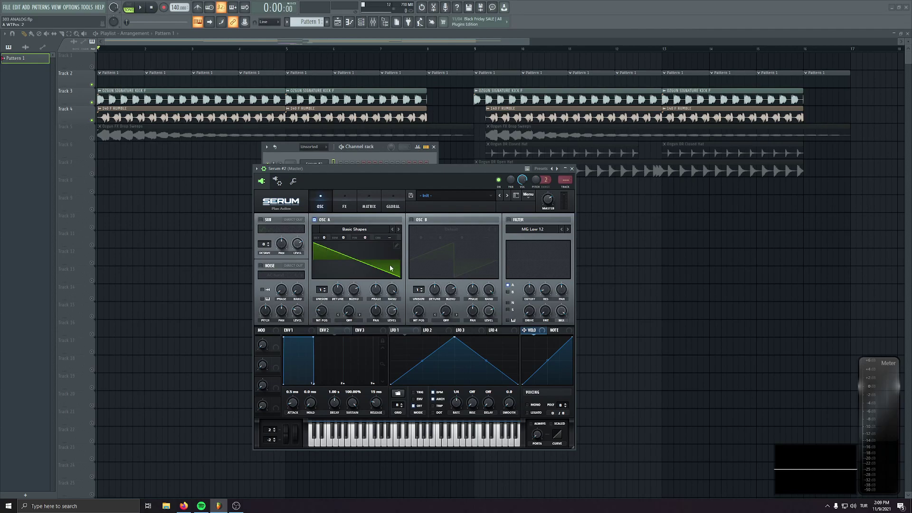
mouse_move(327, 307)
mouse_down()
mouse_move(321, 290)
mouse_move(325, 308)
mouse_up()
mouse_move(324, 312)
mouse_down()
mouse_move(322, 299)
mouse_move(326, 311)
mouse_up()
drag(363, 171, 366, 172)
key(x)
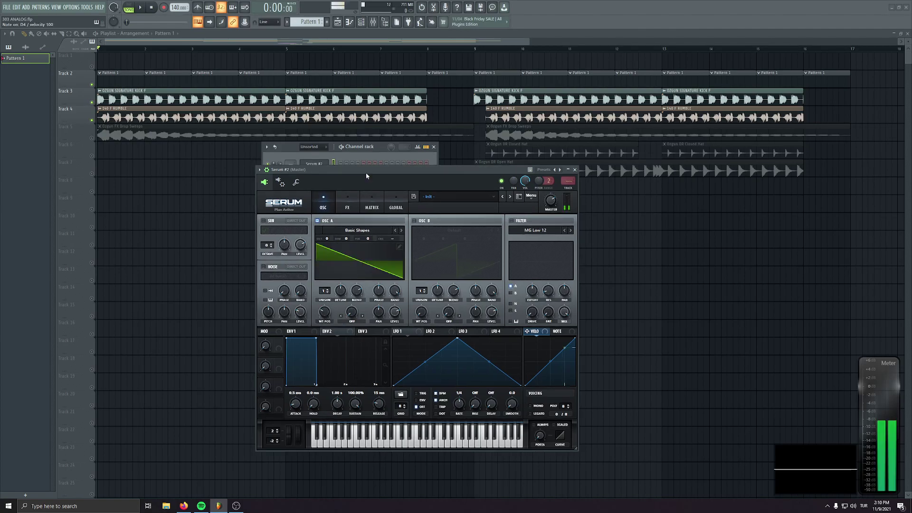
Set oscillator A's octave to -1 and play a test note
drag(329, 248, 330, 250)
key(x)
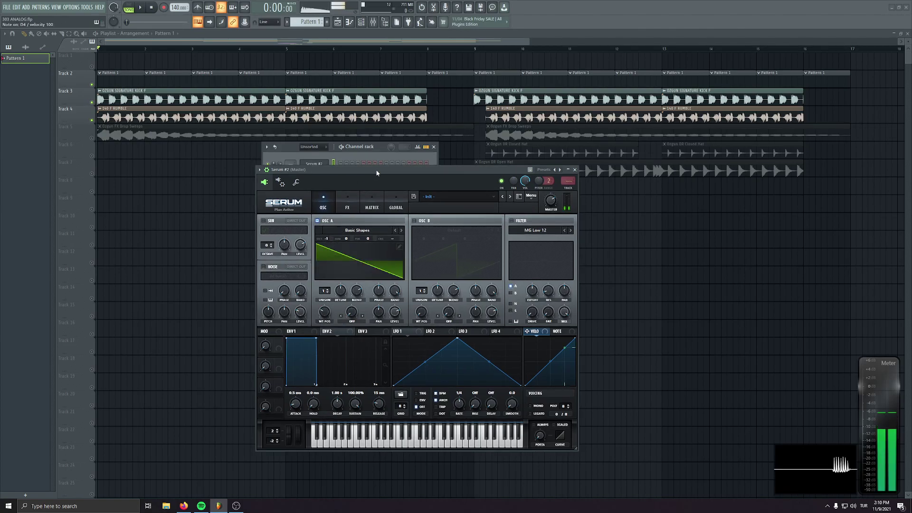
Close the Serum window and open the piano roll of the Serum #2 channel
drag(377, 172, 377, 192)
right_click(324, 163)
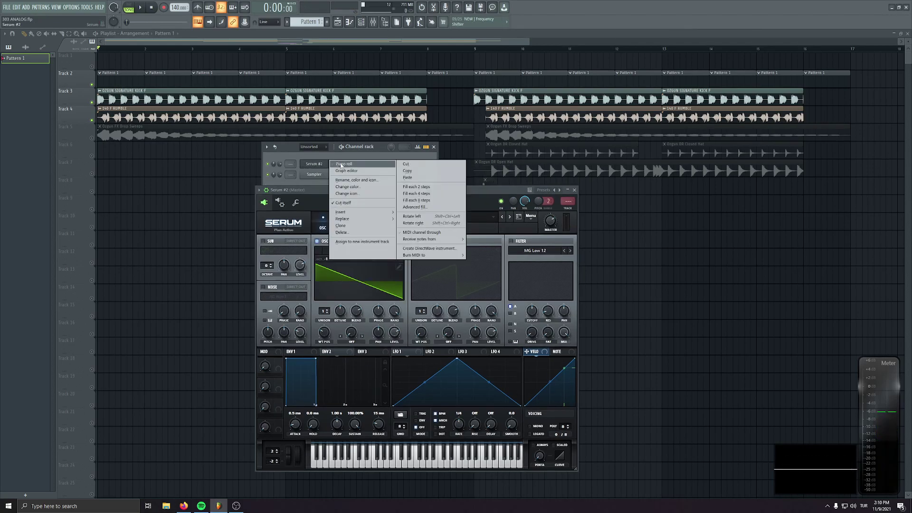
click(338, 164)
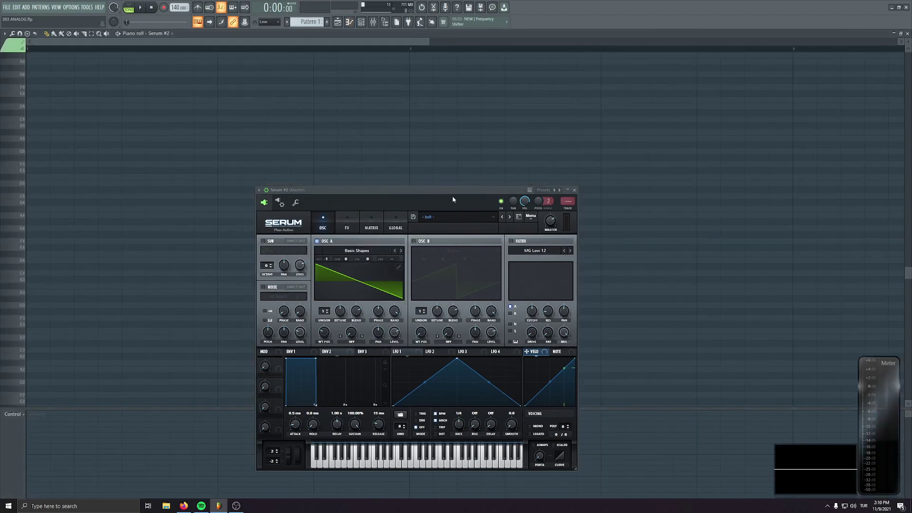
click(574, 190)
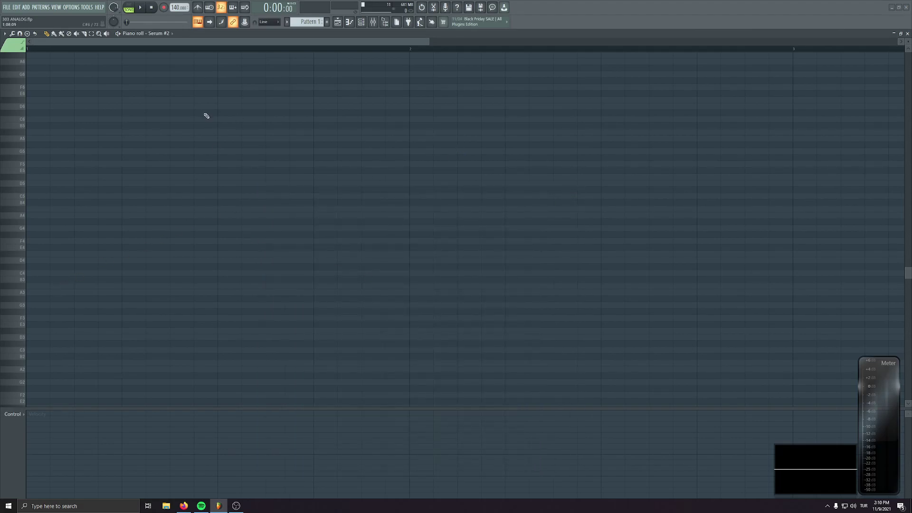
key(F5)
right_click(324, 167)
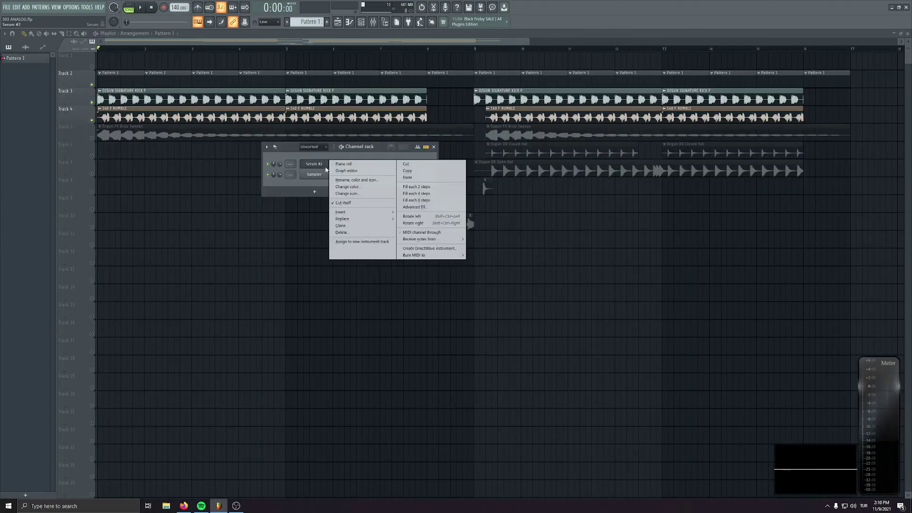
click(343, 164)
Fill the first bar with sixteen F4 notes, one on every step, by placing a few and duplicating them
click(35, 244)
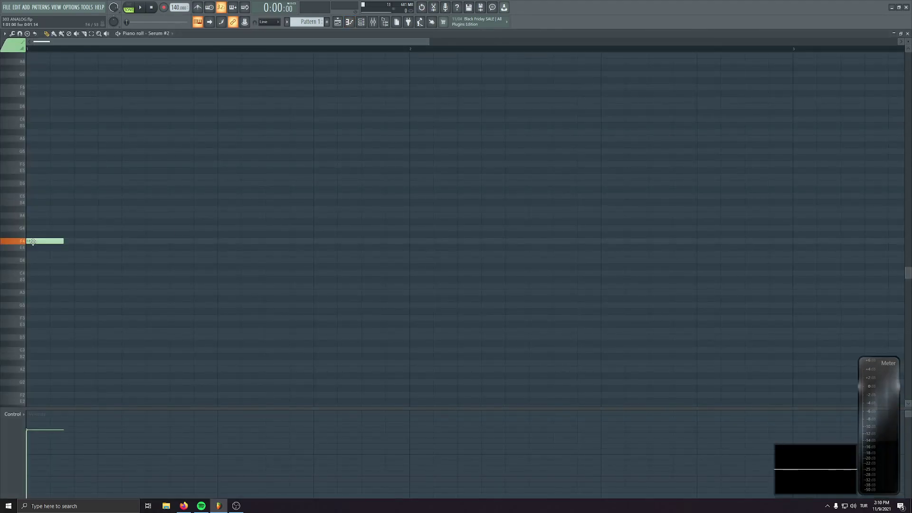
click(56, 244)
click(82, 243)
click(107, 245)
mouse_move(138, 225)
mouse_down()
mouse_move(5, 263)
mouse_move(68, 243)
mouse_move(139, 243)
mouse_up()
key(ctrl+a)
key(ctrl+b)
click(347, 305)
right_click(347, 305)
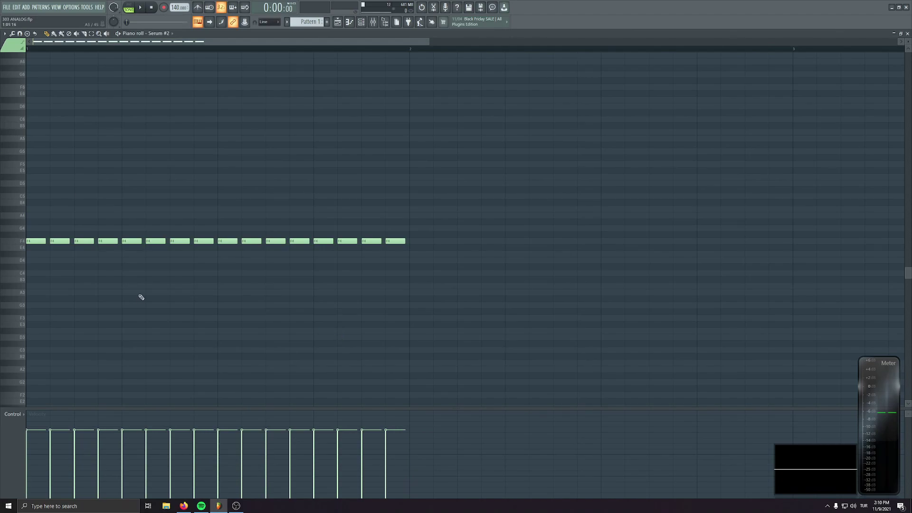
scroll(426, 243, up, 1)
drag(425, 239, 2, 334)
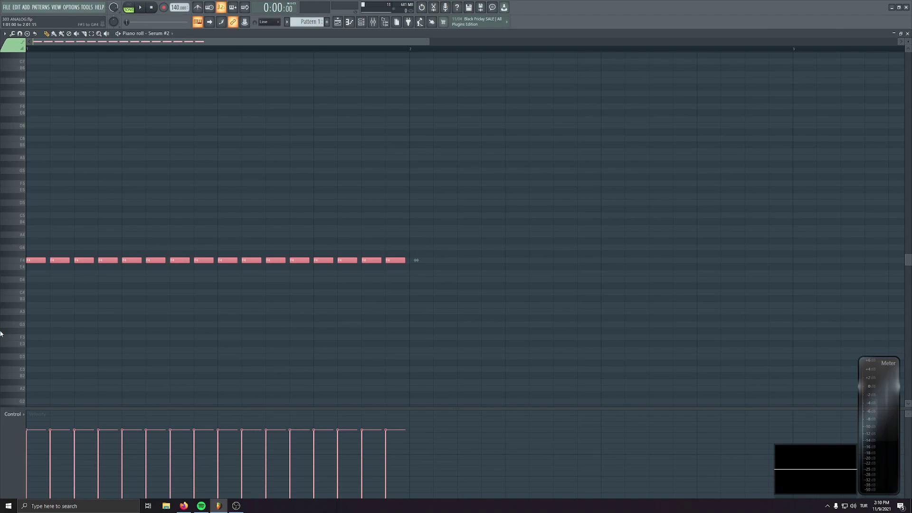
Raise the third note one octave to F5 and play the pattern in pattern mode with the metronome on
drag(81, 220, 94, 297)
key(ctrl+Up)
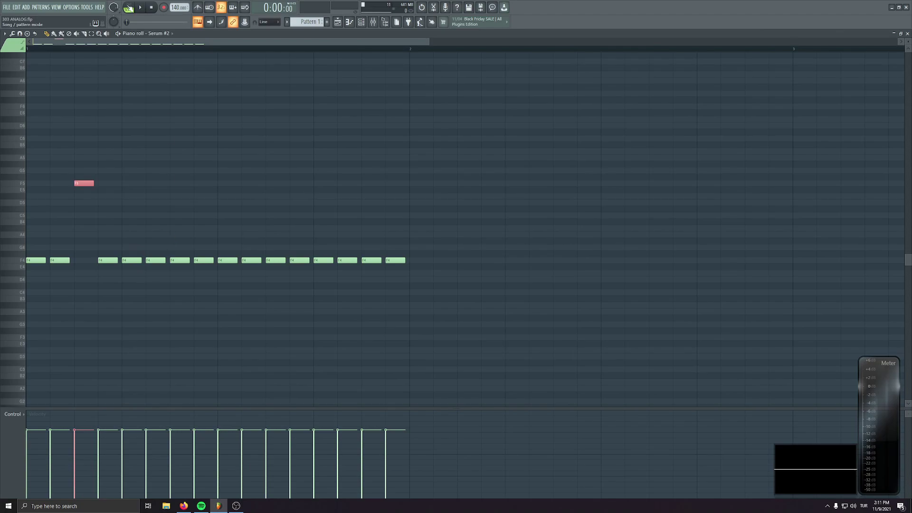
key(space)
click(199, 7)
Raise the sixth note to F#5, trying the seventh an octave higher and putting it back on F4
drag(174, 244, 189, 287)
key(ctrl+Up)
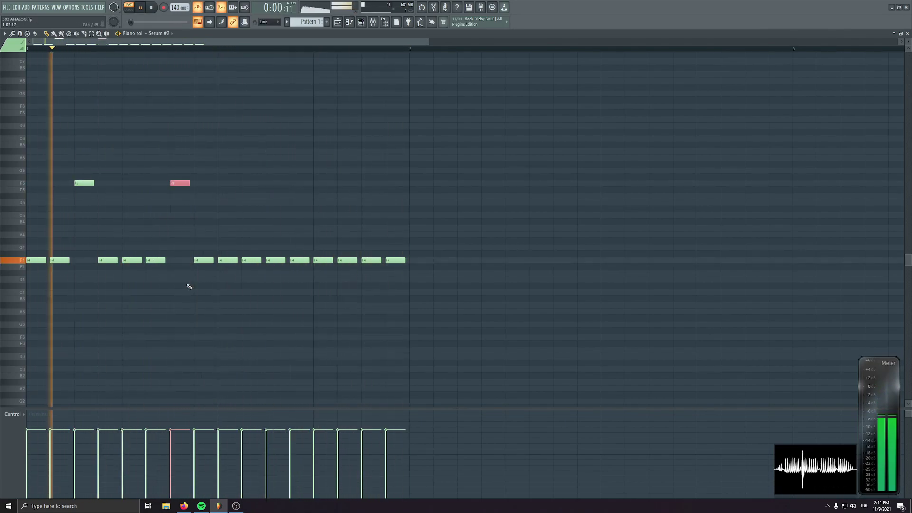
drag(173, 246, 163, 288)
key(ctrl+Up)
drag(193, 155, 187, 214)
key(ctrl+Down)
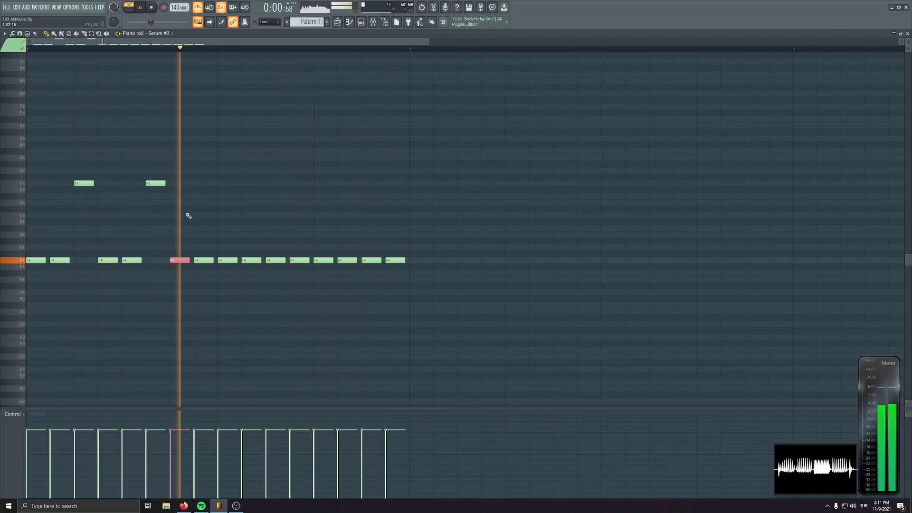
drag(158, 184, 158, 178)
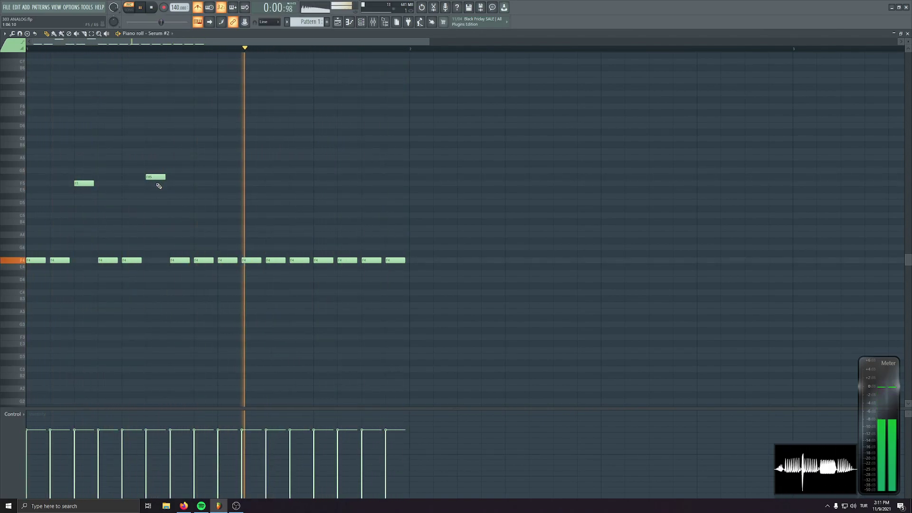
Raise the tenth note one octave to F5, trying it on D#5 as well
drag(247, 247, 261, 269)
key(ctrl+Up)
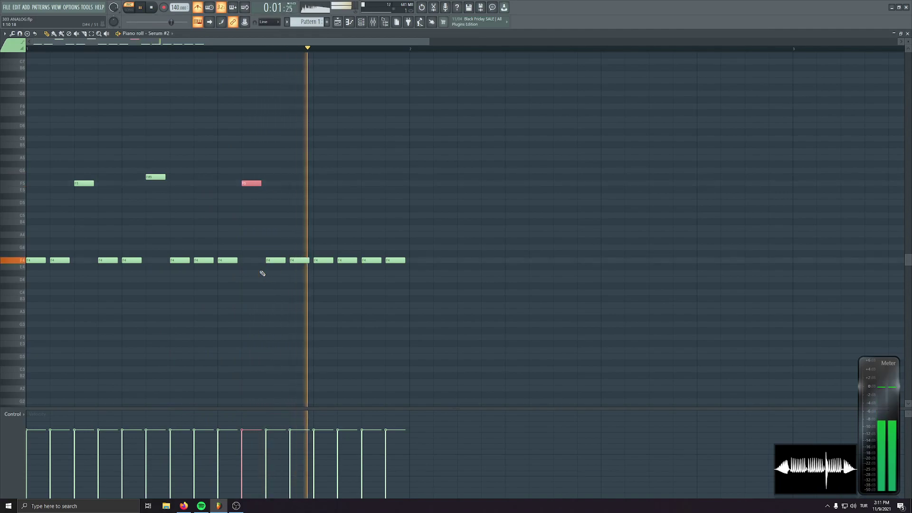
drag(250, 184, 254, 197)
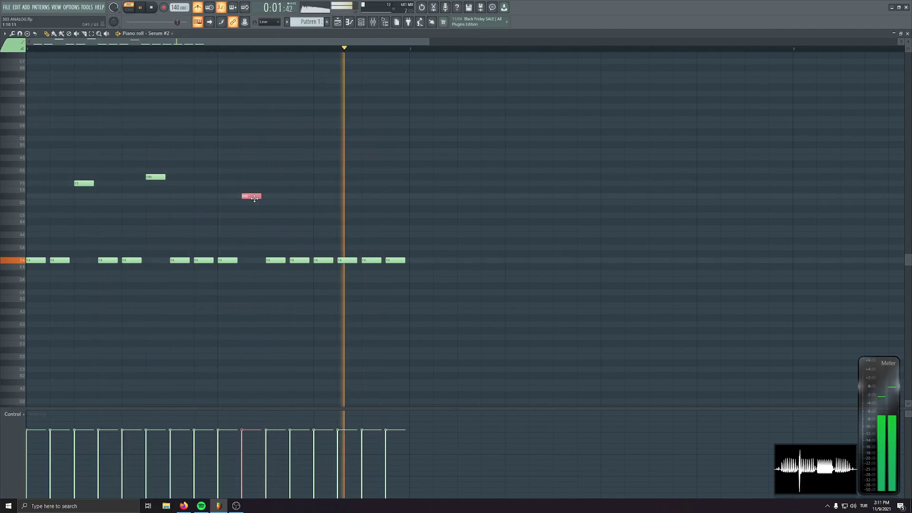
drag(257, 194, 256, 181)
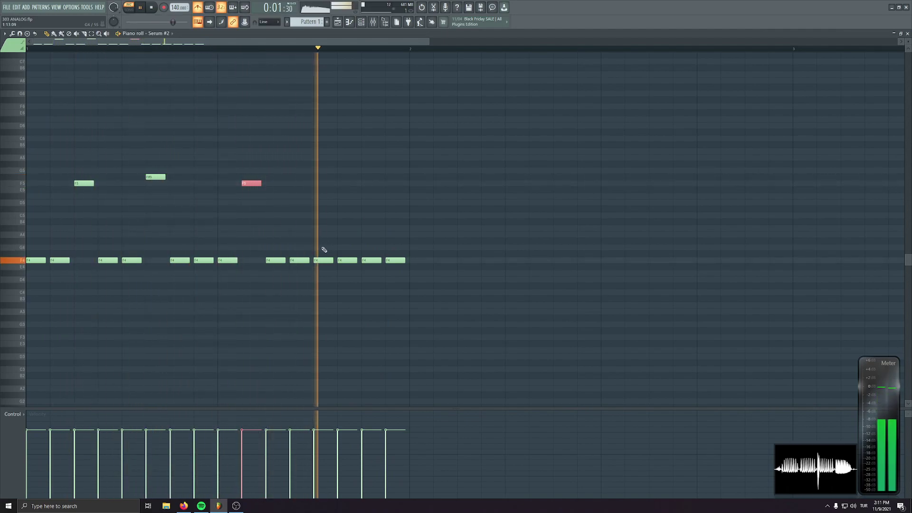
Raise the twelfth note to F#5 and the fourteenth to D#5, and stop playback
click(307, 260)
key(ctrl+Up)
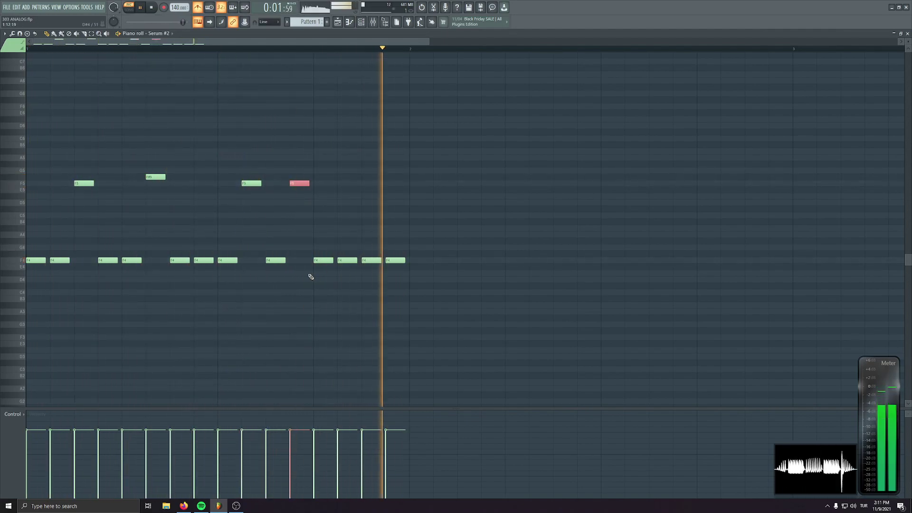
drag(298, 183, 298, 178)
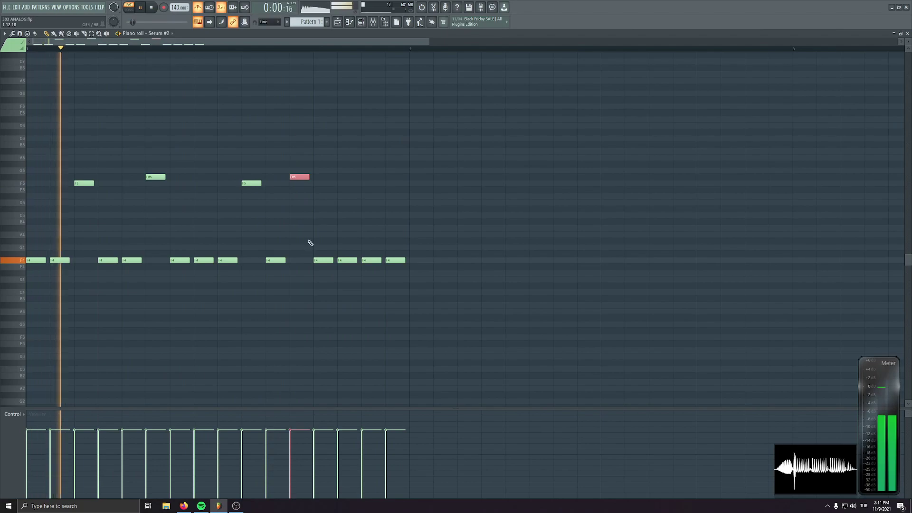
drag(350, 260, 352, 196)
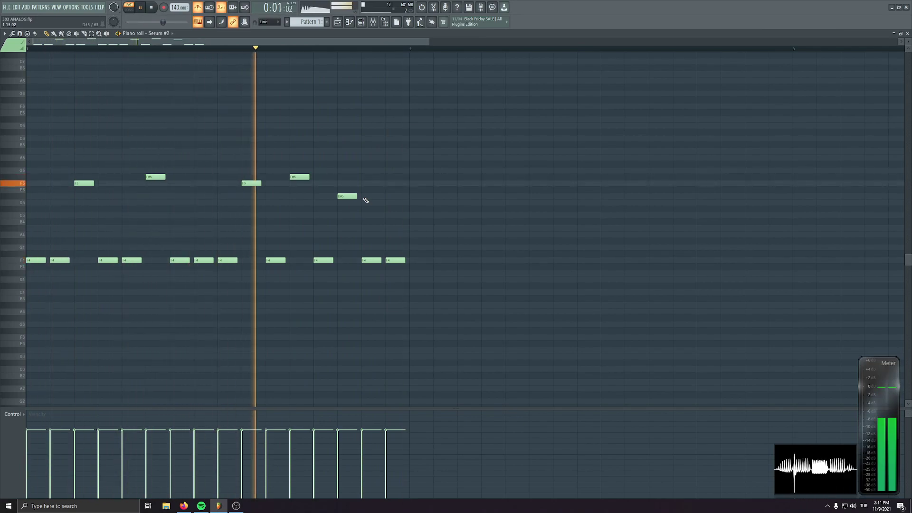
key(space)
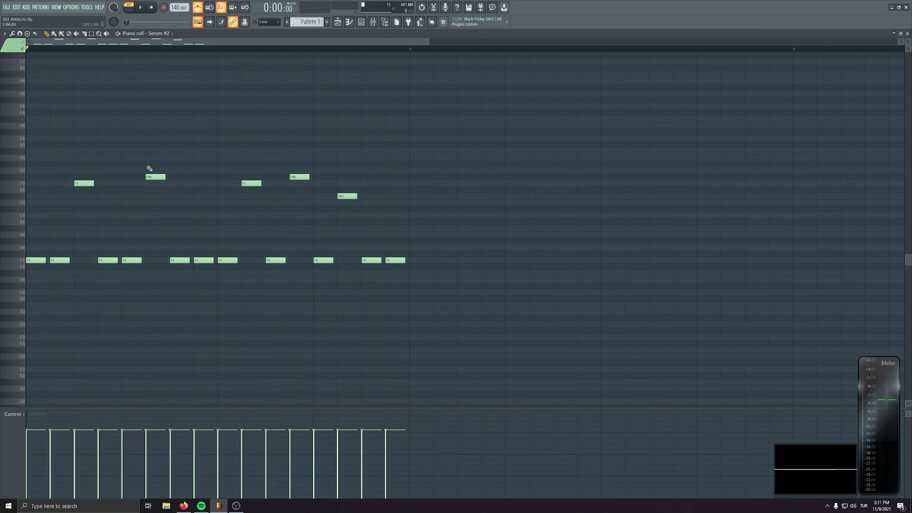
Reopen Serum #2, switch its voicing to mono, and play the pattern
click(361, 22)
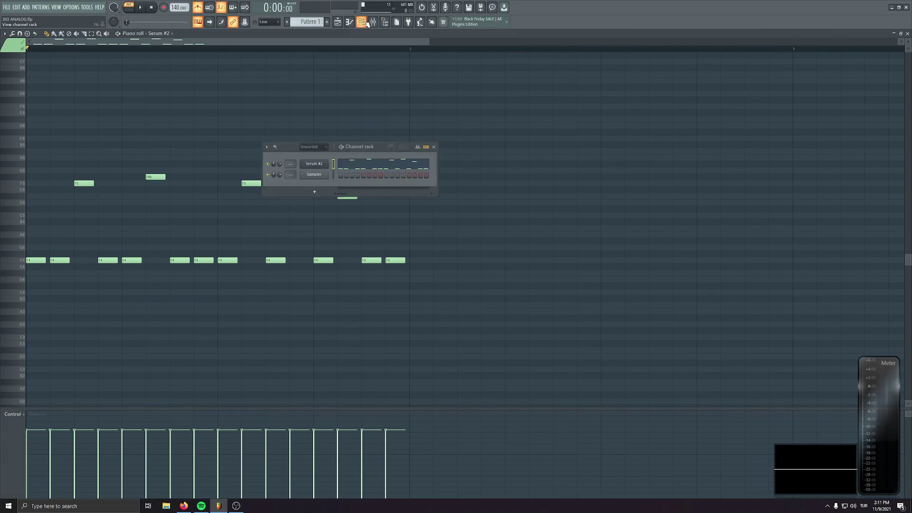
click(314, 164)
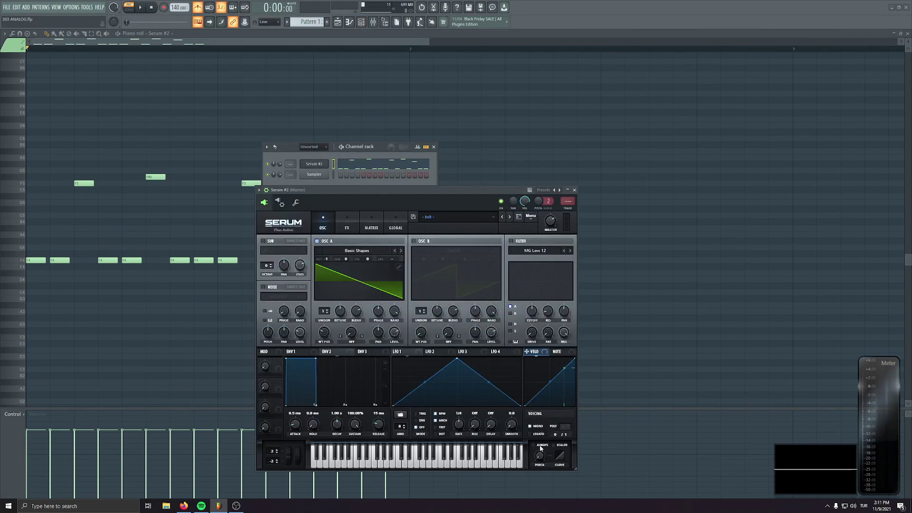
key(space)
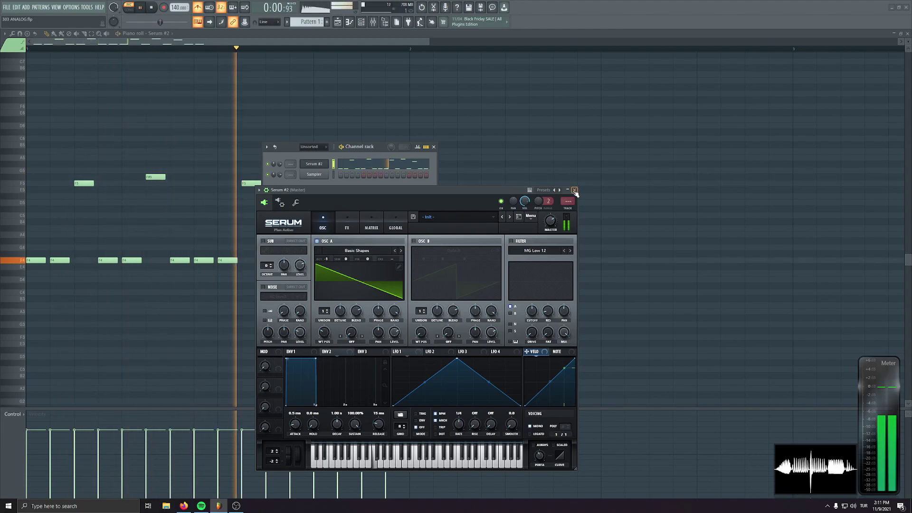
Close Serum and try lengthening the second, third and sixth notes to two steps each, restoring each one's original length
click(574, 190)
click(603, 191)
drag(66, 259, 85, 266)
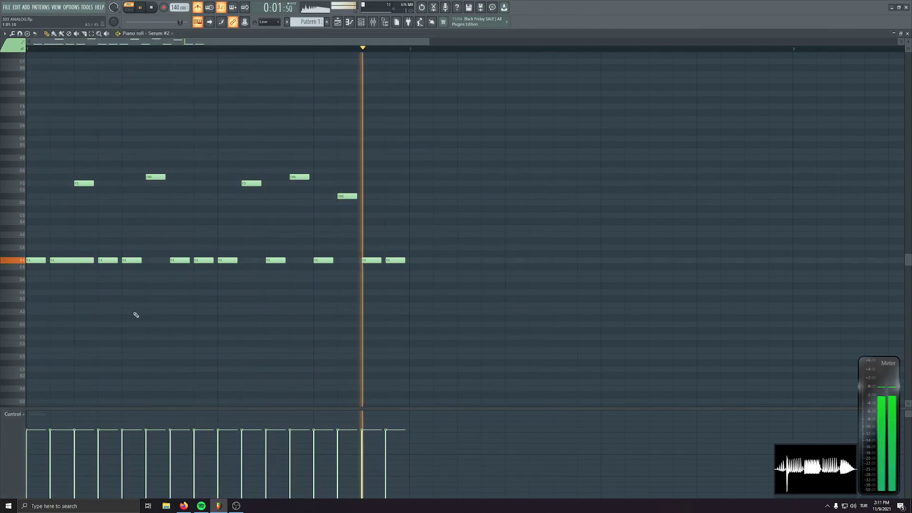
key(ctrl+z)
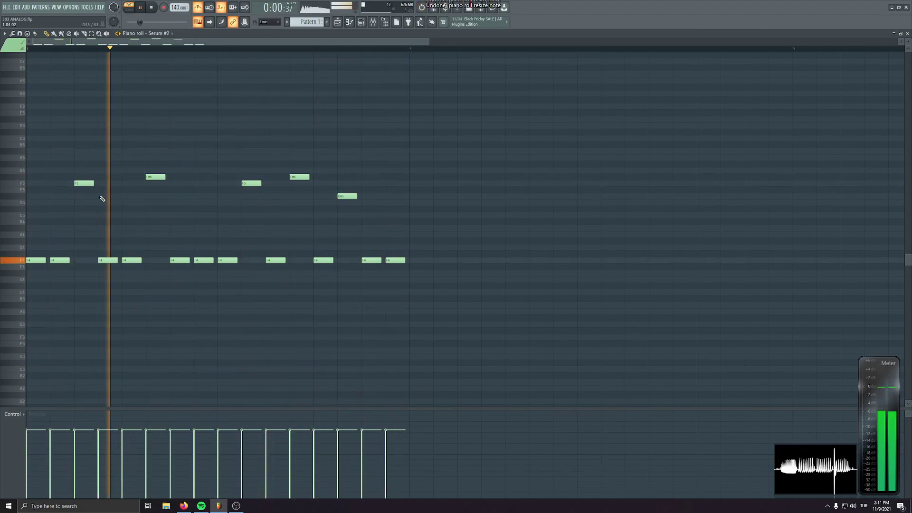
drag(93, 183, 117, 183)
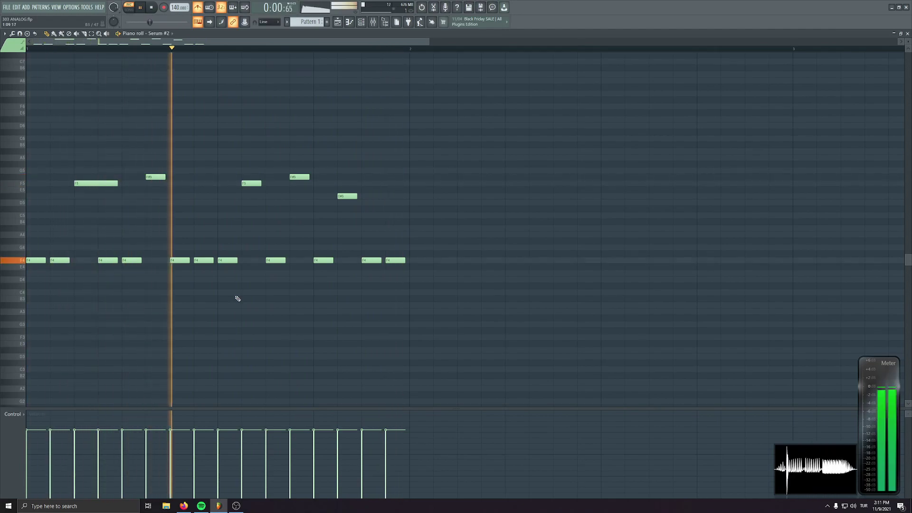
key(ctrl+z)
drag(162, 176, 189, 175)
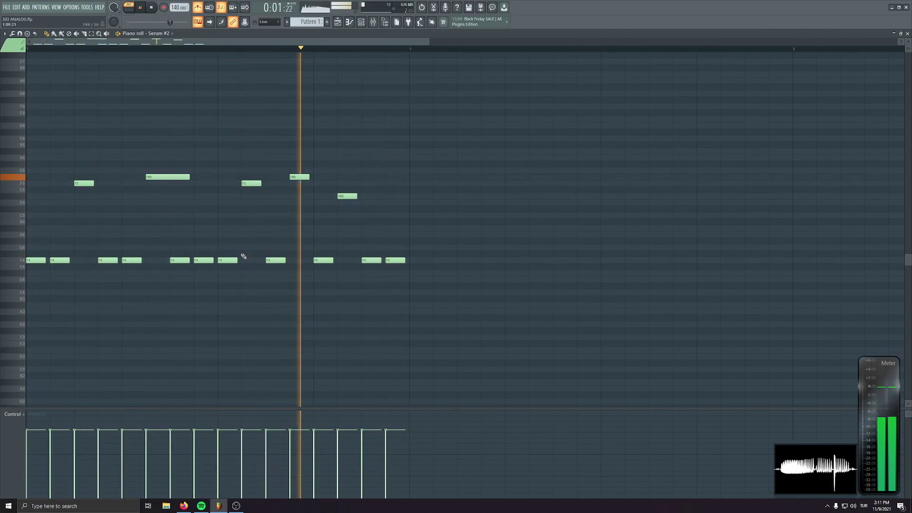
drag(189, 177, 167, 176)
Lengthen the tenth note to two steps, and adjust the portamento time of Serum #2 before closing it
drag(261, 184, 285, 183)
click(361, 22)
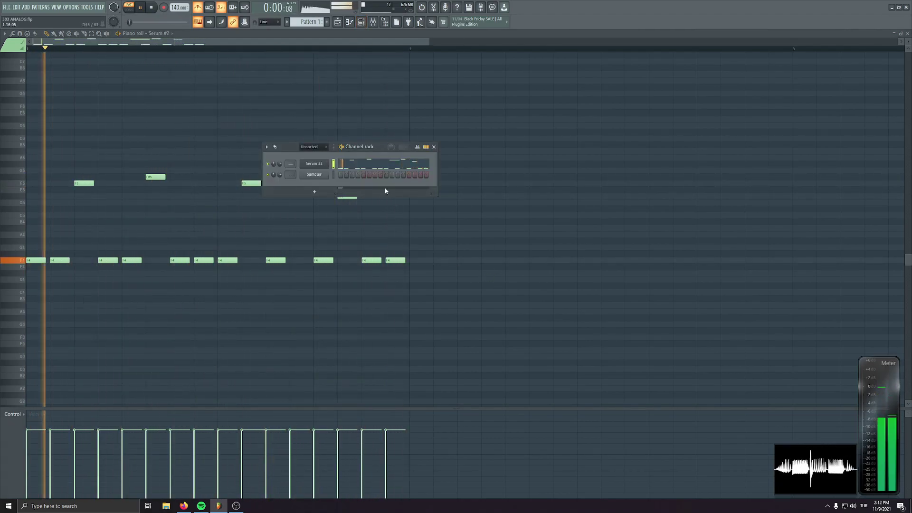
click(314, 164)
drag(539, 456, 540, 459)
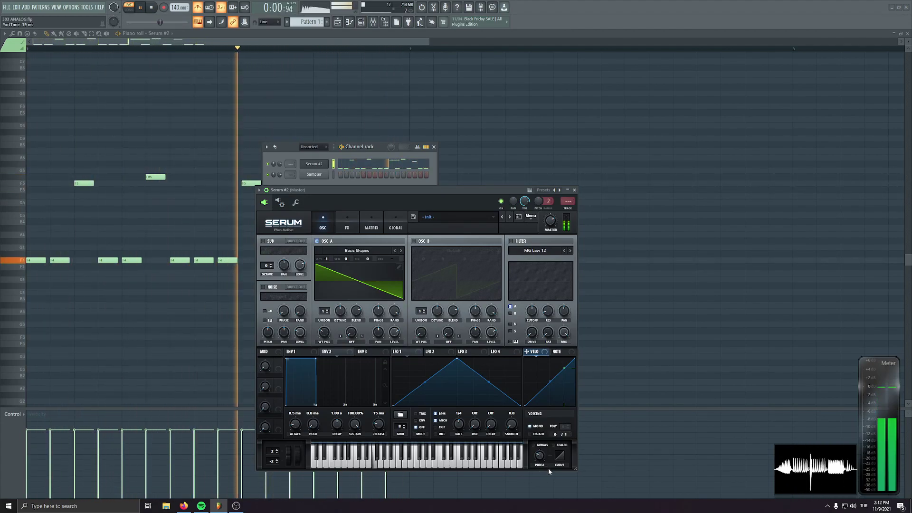
middle_click(582, 195)
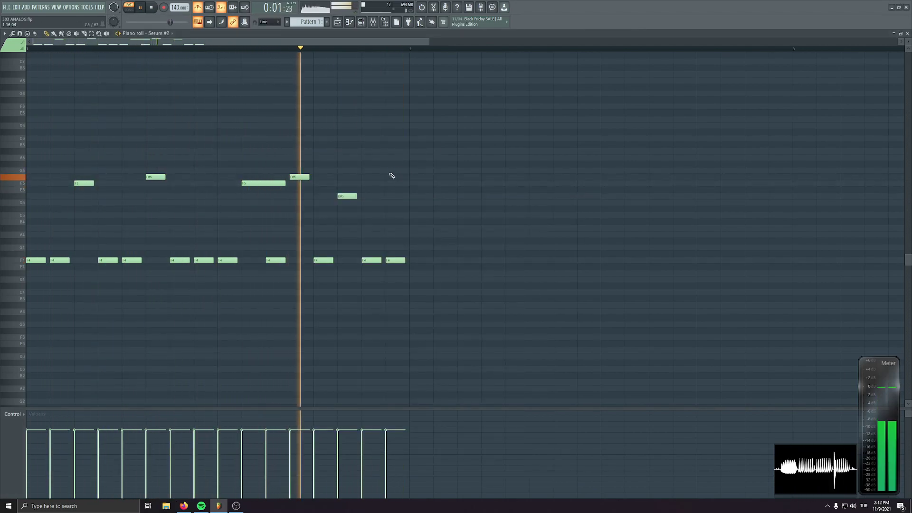
Lengthen the D#5 and the fifteenth note to two steps each, and replace the last F4 with an F3
drag(357, 196, 371, 197)
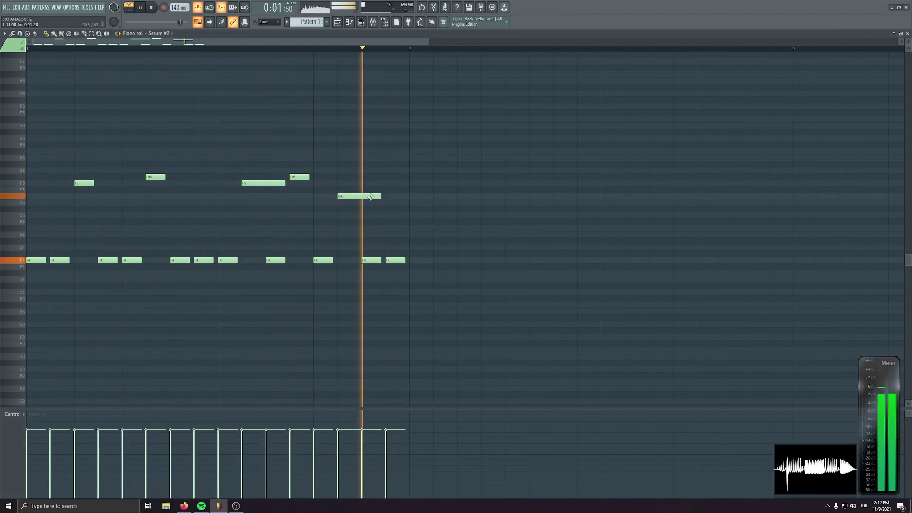
right_click(398, 261)
drag(380, 260, 404, 260)
click(493, 273)
right_click(494, 273)
drag(399, 376, 405, 337)
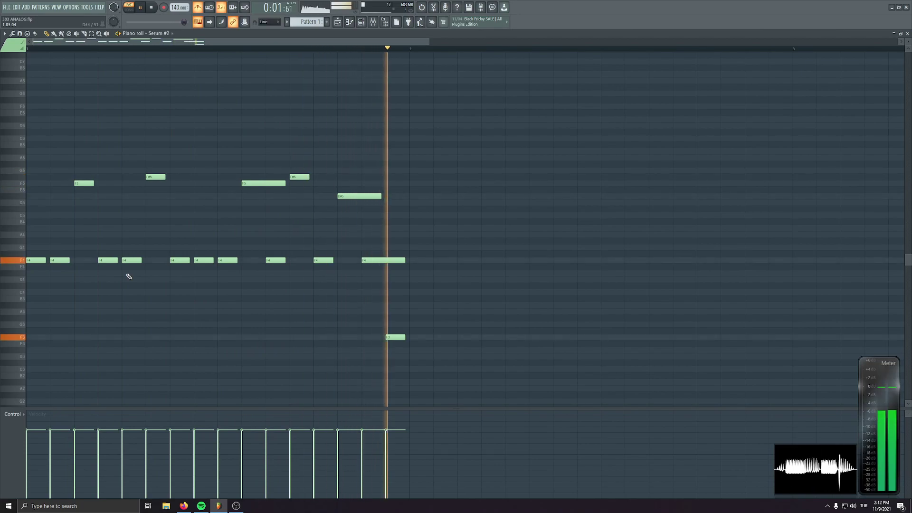
Try extending the last two notes and all the others to fill their whole steps, and undo the length changes
drag(401, 238, 409, 342)
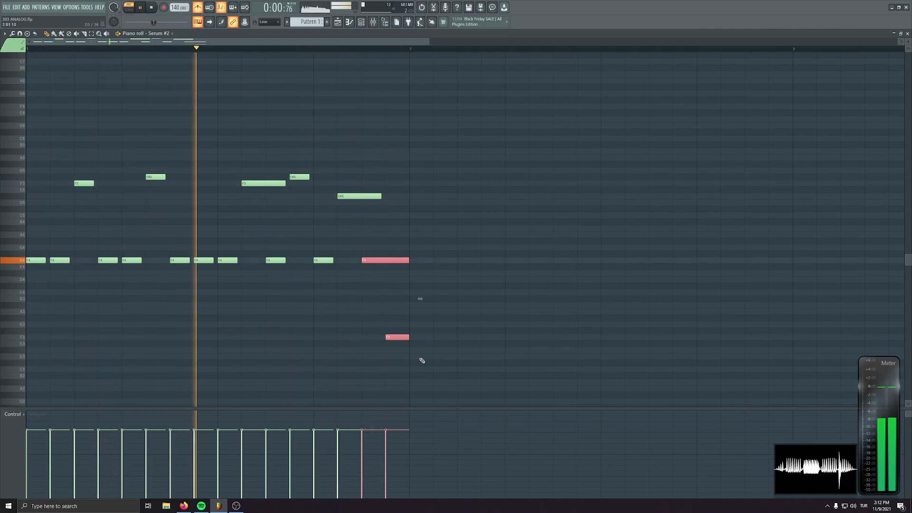
key(ctrl+a)
drag(409, 261, 409, 262)
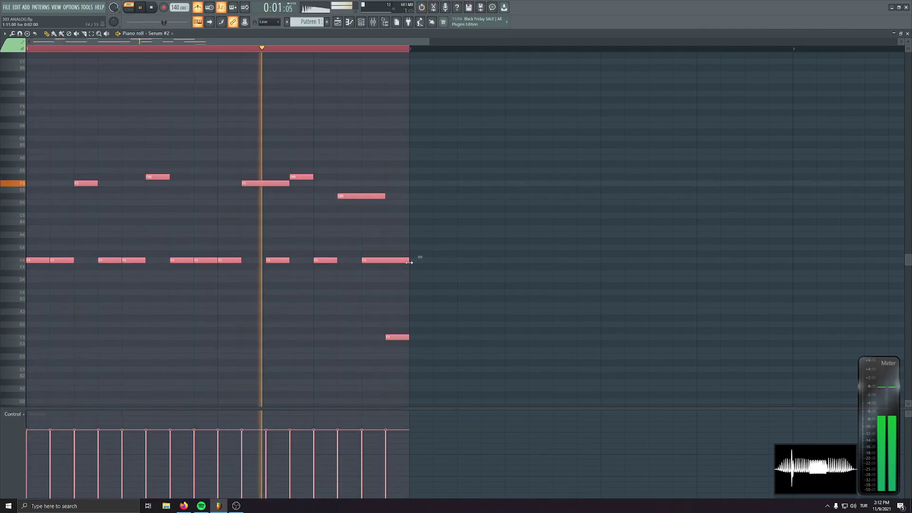
key(ctrl+z)
key(ctrl+z)
Clear the note selection, save the project and stop playback
click(470, 311)
right_click(470, 310)
key(ctrl+a)
key(ctrl+d)
key(ctrl+s)
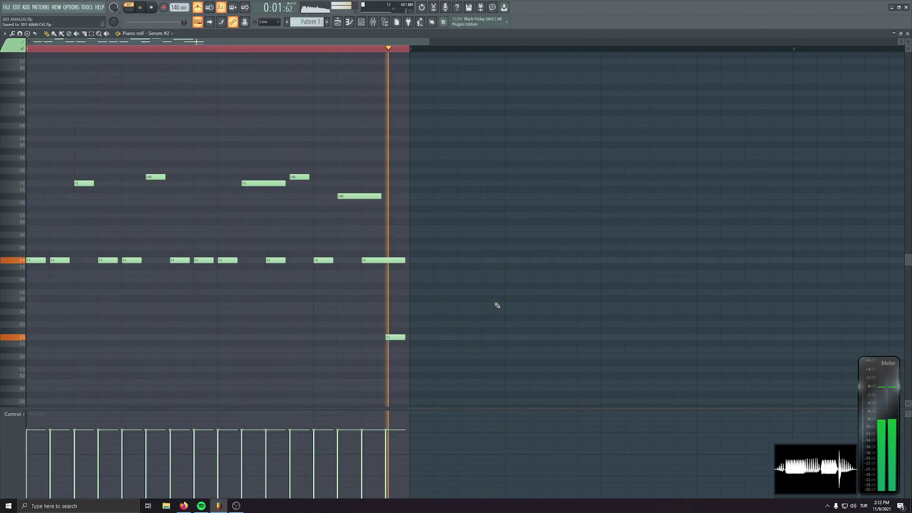
key(space)
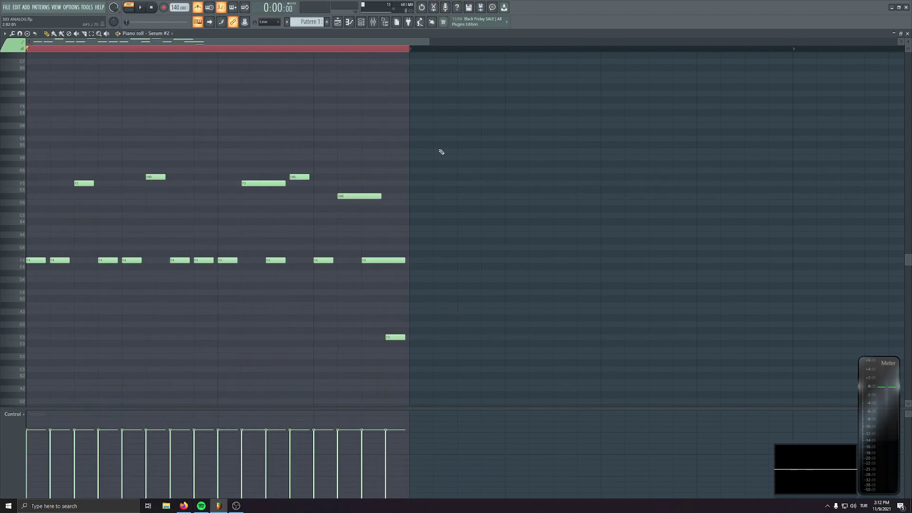
Return to the playlist, reopen Serum #2 and enable its MG Low 12 filter
key(F7)
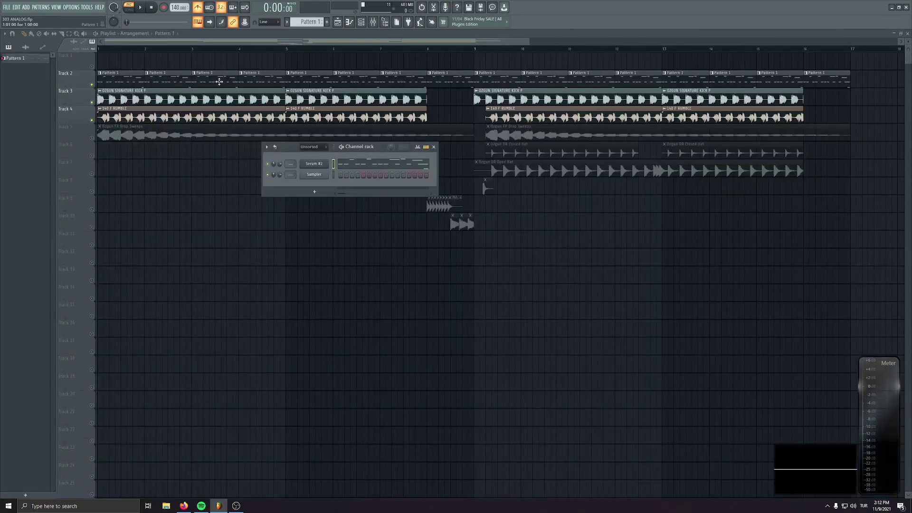
click(314, 163)
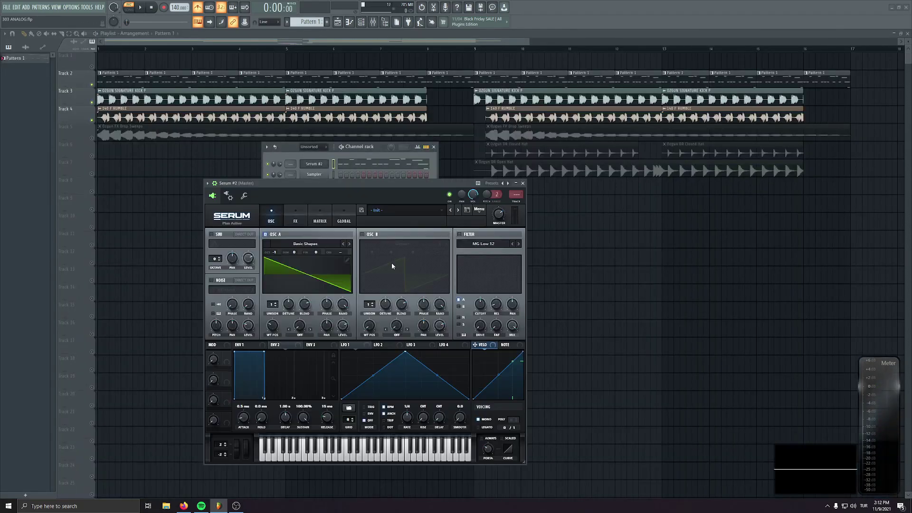
click(459, 235)
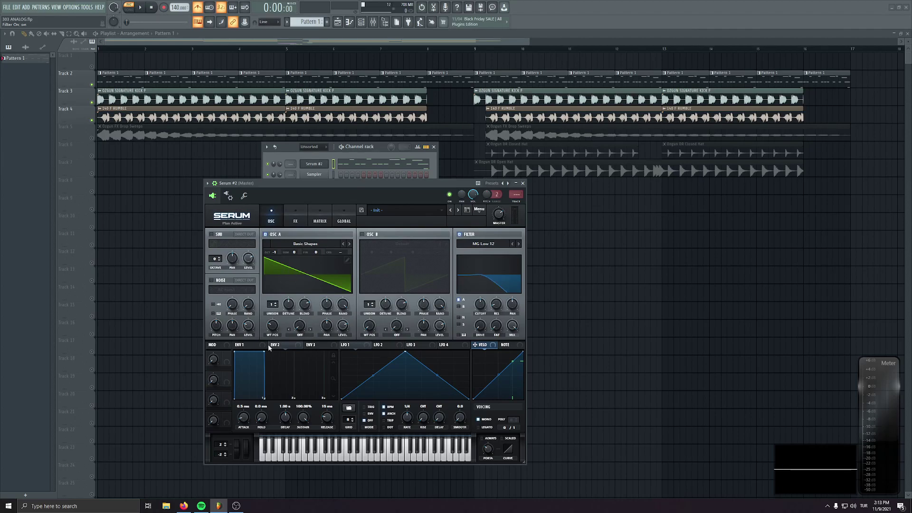
Set Envelope 1's decay to about 307 ms and its release to about 56 ms while the pattern plays
drag(288, 420, 285, 423)
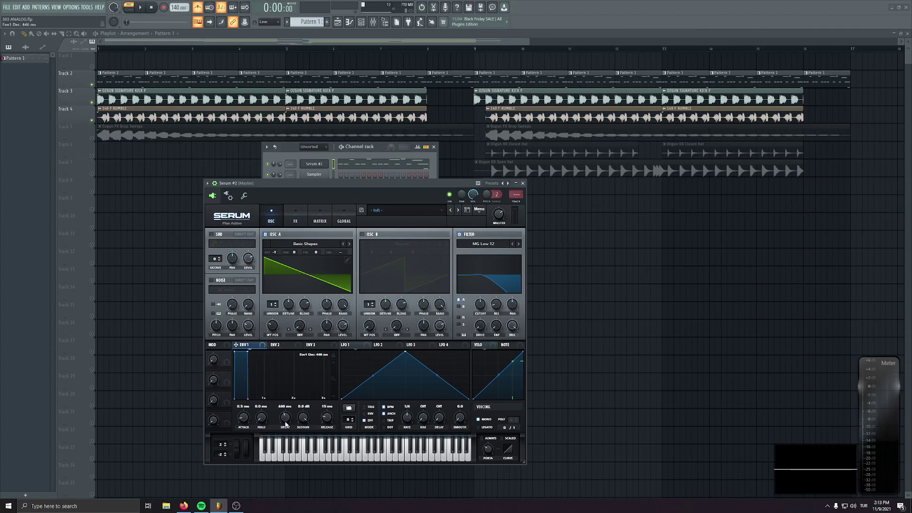
key(space)
mouse_move(328, 426)
mouse_down()
mouse_move(330, 411)
mouse_move(330, 424)
mouse_move(289, 425)
mouse_move(326, 416)
mouse_up()
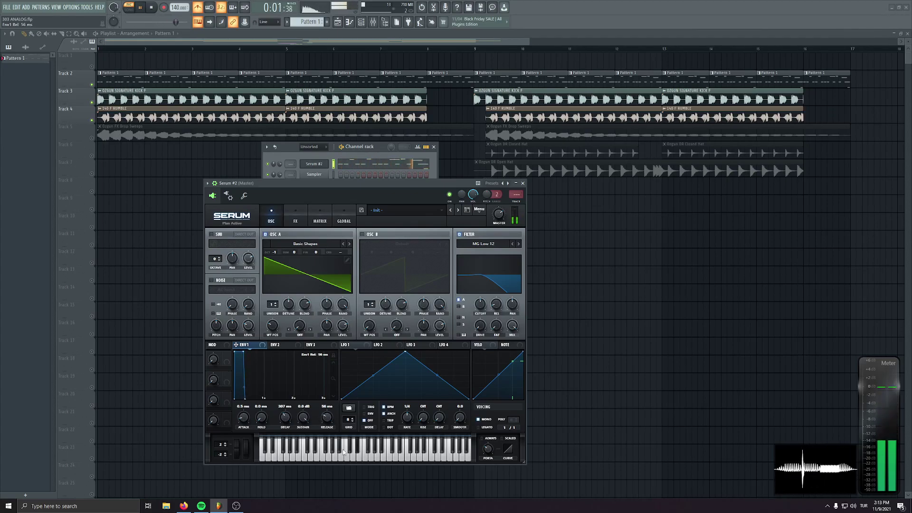
key(space)
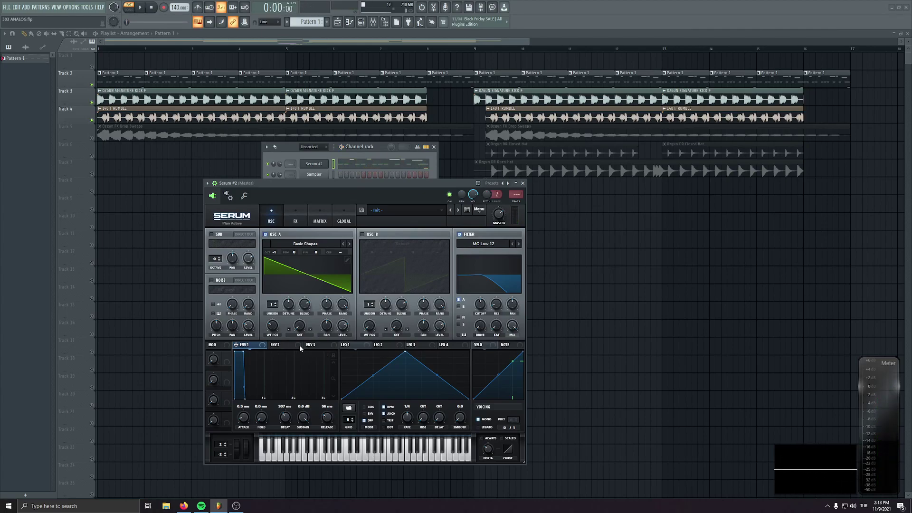
Lower the filter cutoff to 8 Hz and assign Envelope 2 to modulate it
click(299, 345)
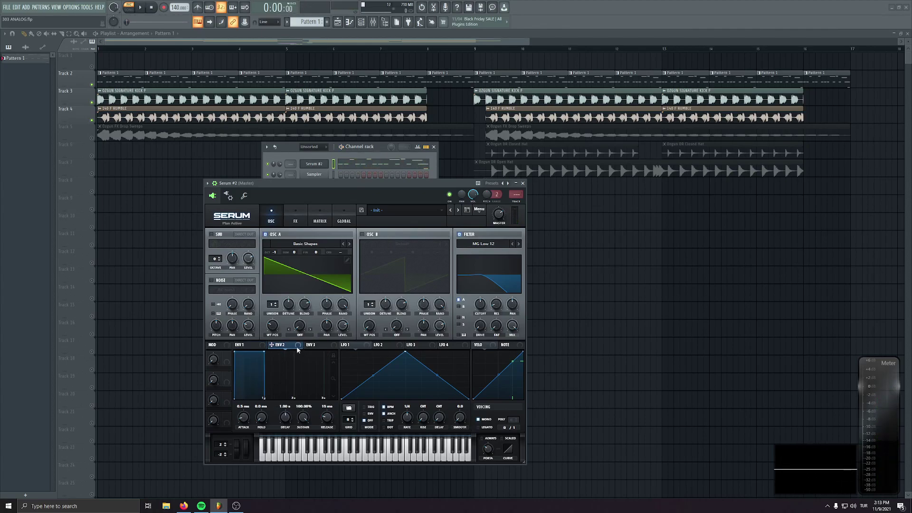
drag(480, 305, 482, 355)
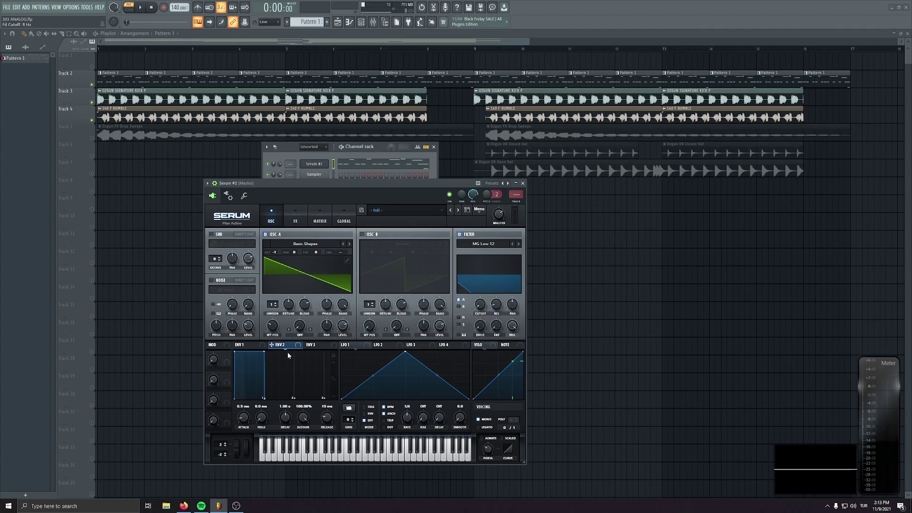
drag(296, 345, 475, 322)
mouse_move(482, 302)
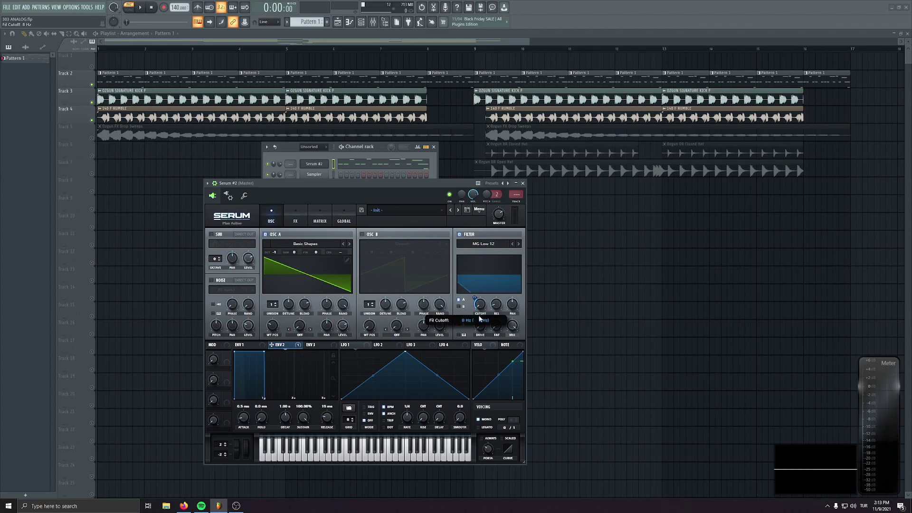
Set Envelope 2's sustain to 0.00%, release to 0.0 ms and decay to 423 ms, and audition the pattern
drag(269, 383, 289, 455)
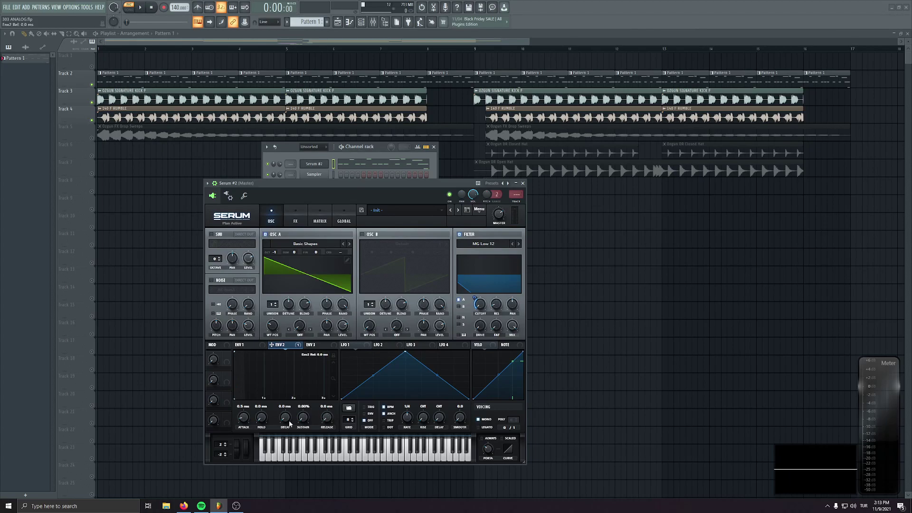
drag(286, 394, 286, 384)
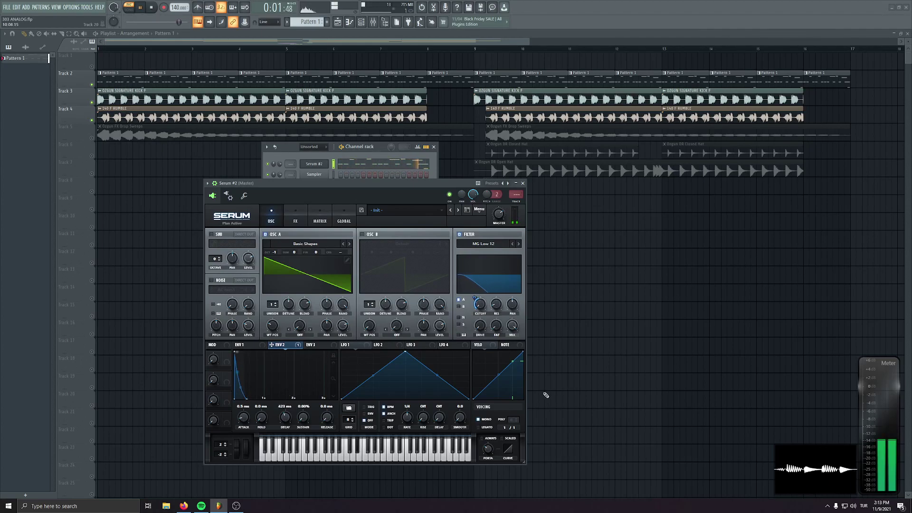
key(space)
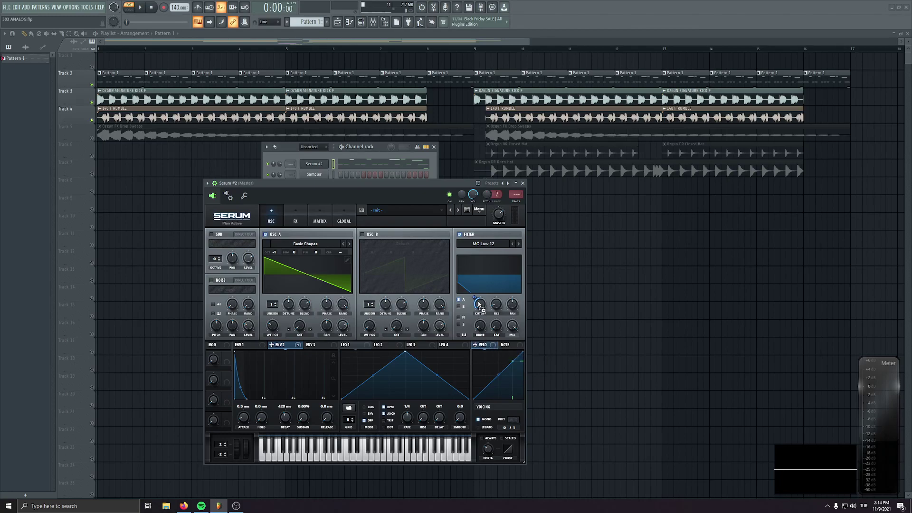
Assign velocity to the filter cutoff with an upward-bowed velocity curve, and audition the pattern's first note at different velocities
drag(475, 297, 500, 374)
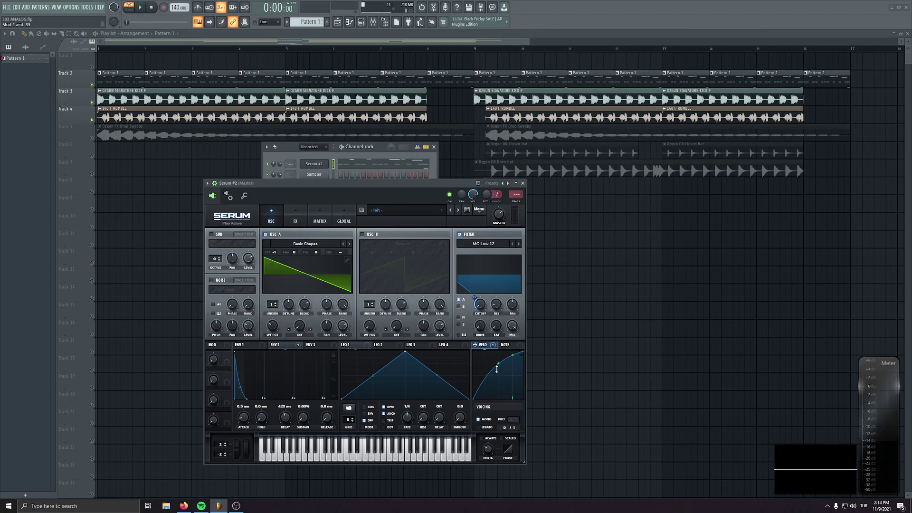
click(373, 167)
drag(266, 183, 424, 209)
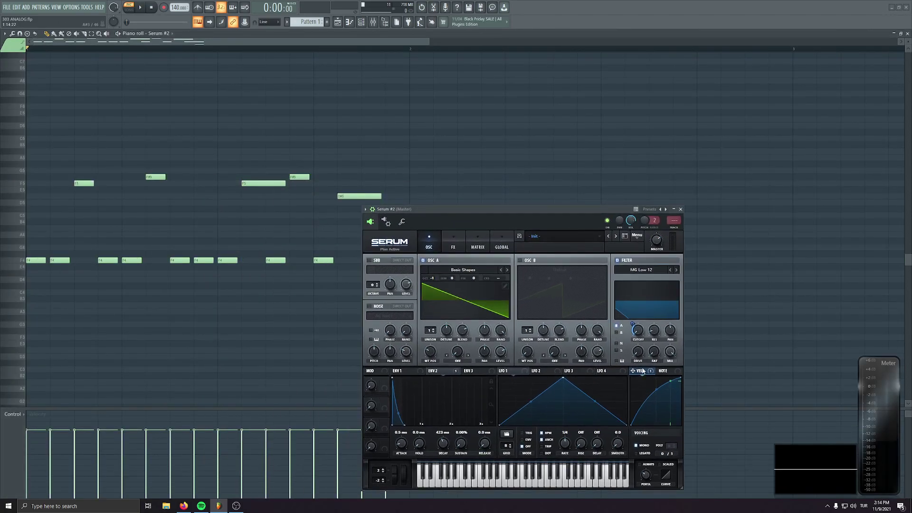
click(36, 261)
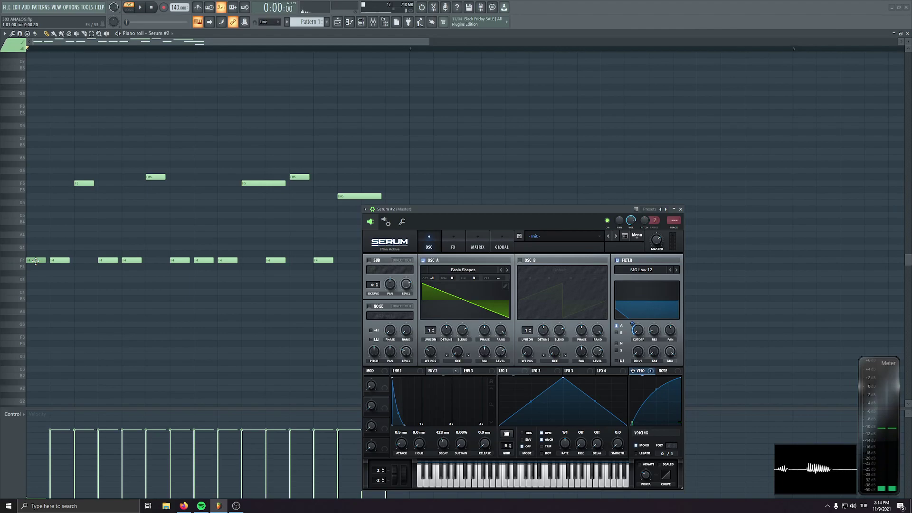
scroll(35, 261, up, 10)
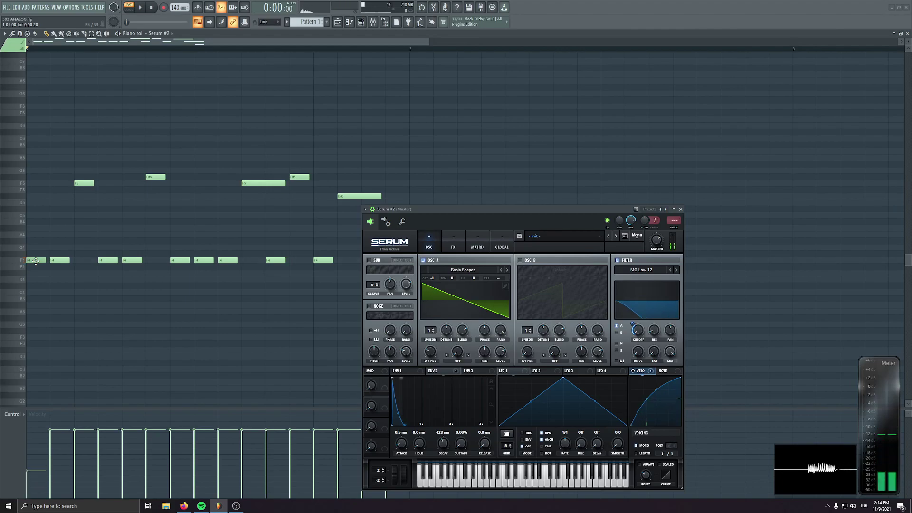
click(35, 262)
click(36, 261)
click(35, 261)
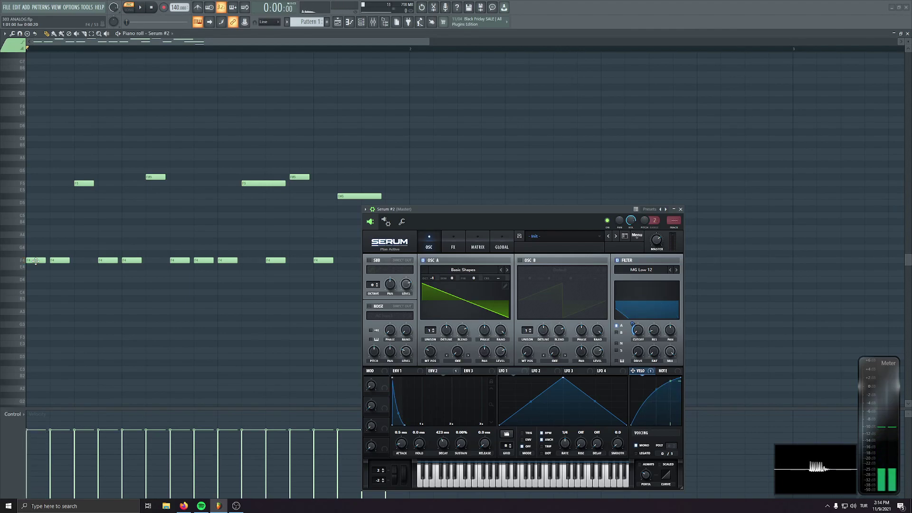
Return to the playlist and assign Serum's Note source to the filter cutoff
click(282, 462)
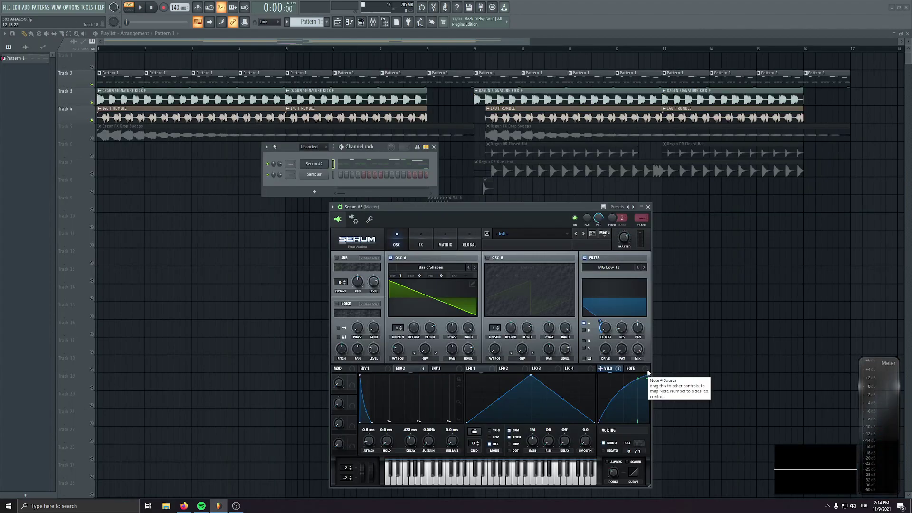
click(646, 372)
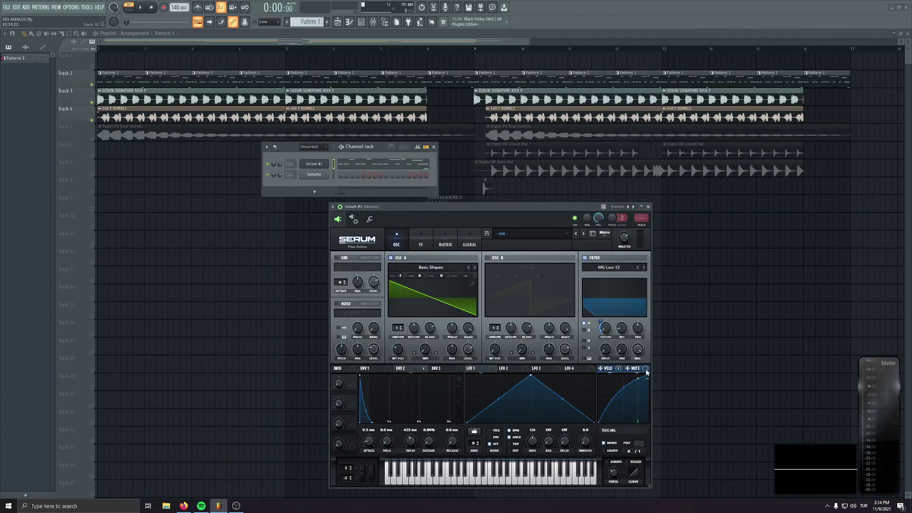
drag(601, 319, 592, 336)
mouse_move(468, 208)
mouse_down()
mouse_move(468, 195)
mouse_move(469, 203)
mouse_up()
Play the pattern and raise the amount of Envelope 2 modulation on the filter cutoff
key(space)
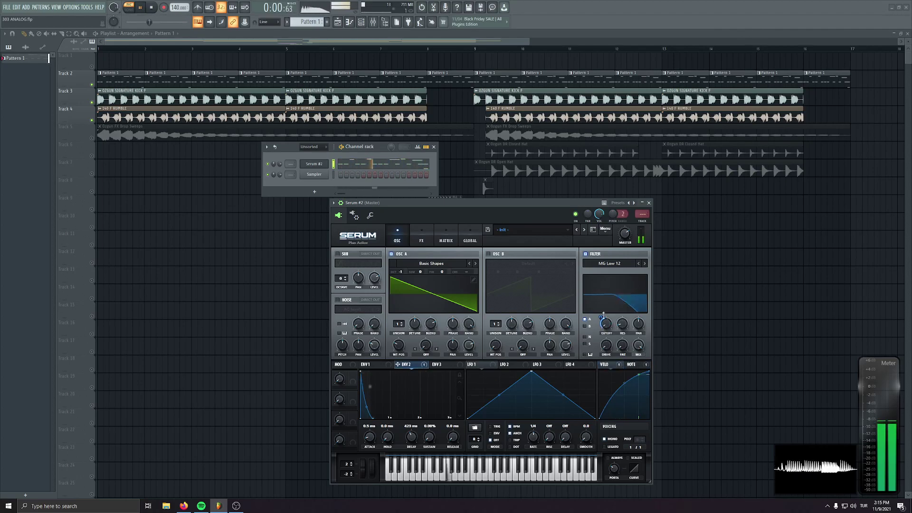
drag(602, 315, 602, 315)
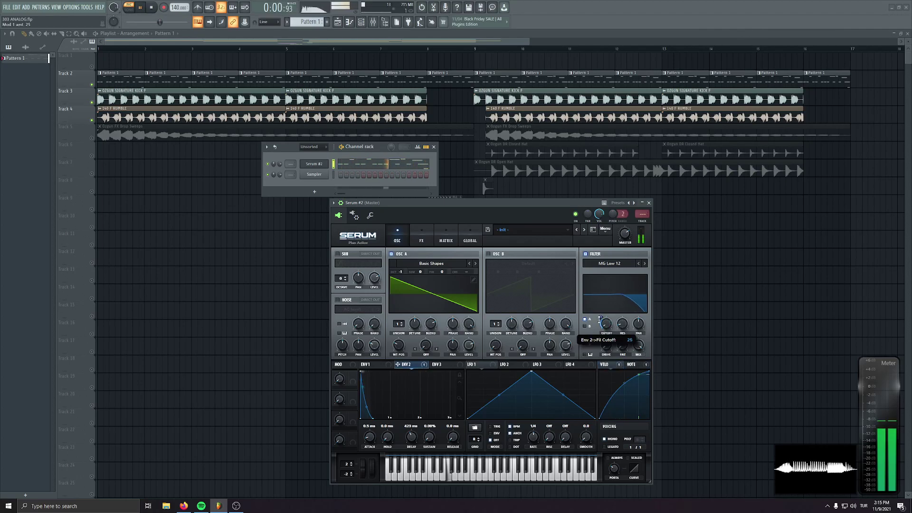
drag(597, 315, 597, 316)
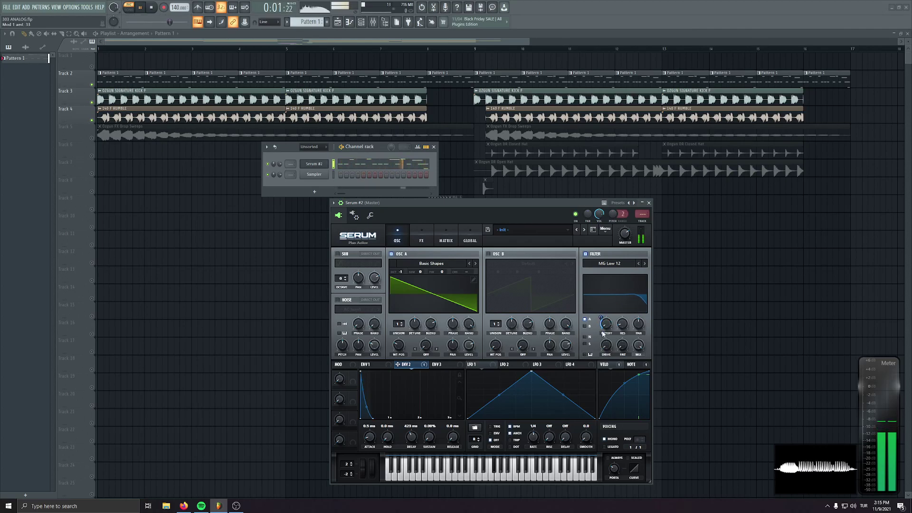
Play the pattern and set Serum's filter resonance to 41%
key(space)
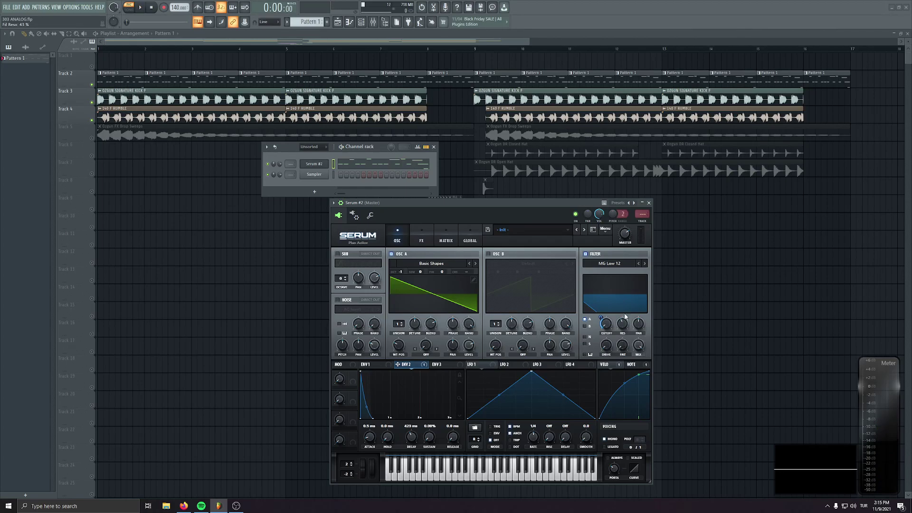
key(space)
mouse_move(621, 322)
mouse_down()
mouse_move(605, 326)
mouse_move(620, 324)
mouse_move(608, 355)
mouse_move(622, 355)
mouse_move(608, 349)
mouse_move(620, 329)
mouse_up()
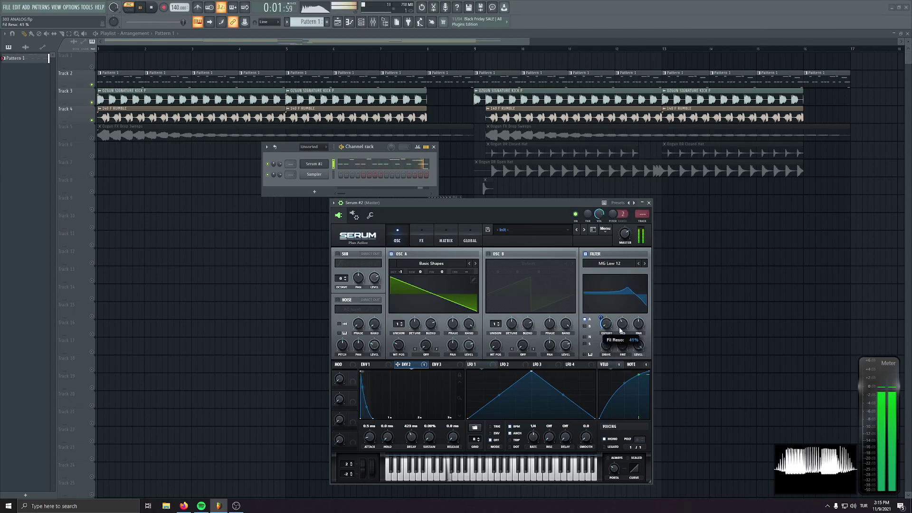
key(space)
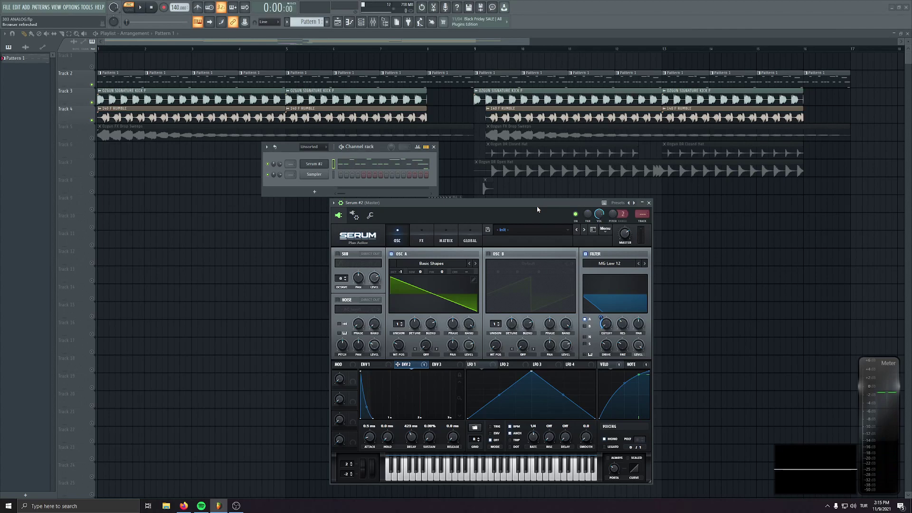
Route the Serum #2 channel to mixer insert 33 and name that insert DRY 303
click(650, 204)
drag(290, 164, 291, 133)
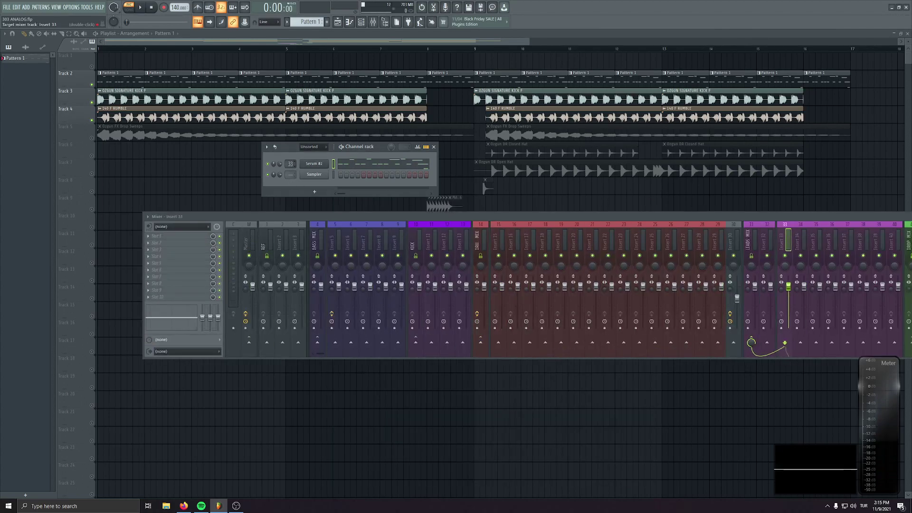
double_click(784, 239)
text(DRY 30)
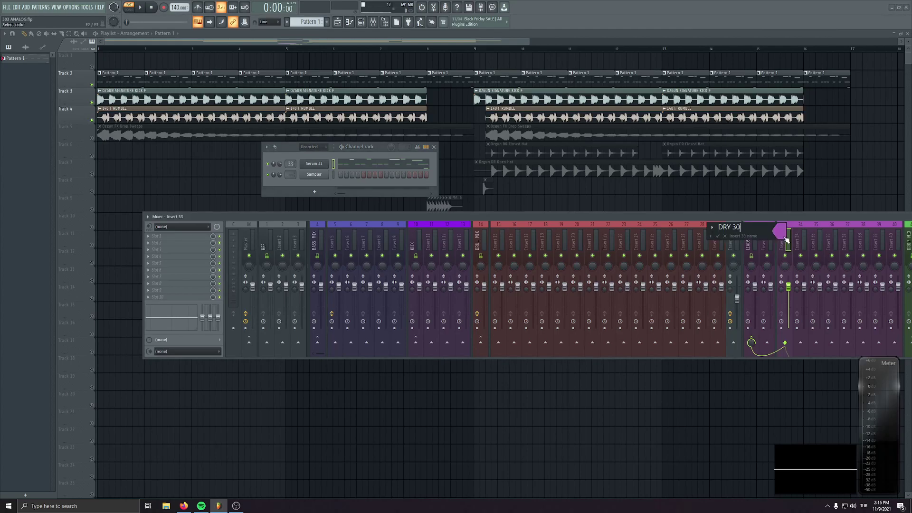
text(3)
key(Return)
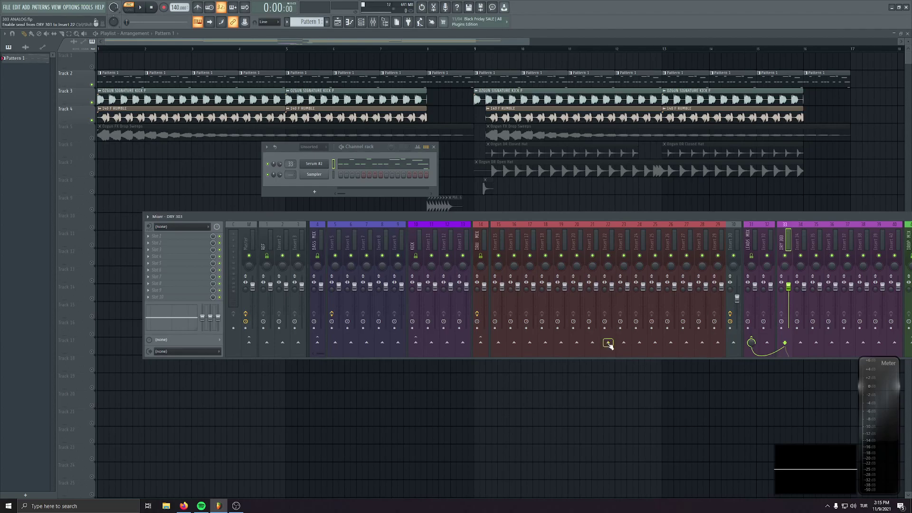
Reopen Serum to look at its effects page, and return to the oscillator page before closing it
click(326, 164)
click(418, 235)
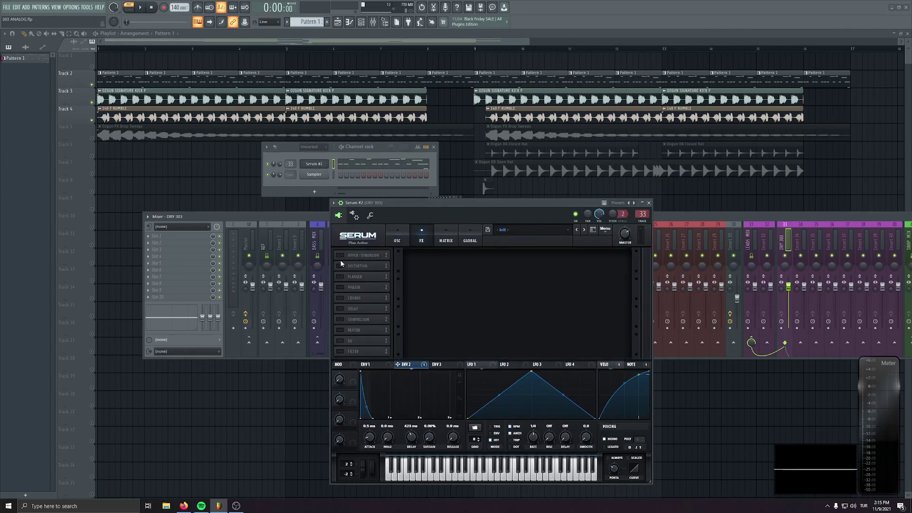
click(399, 237)
click(649, 203)
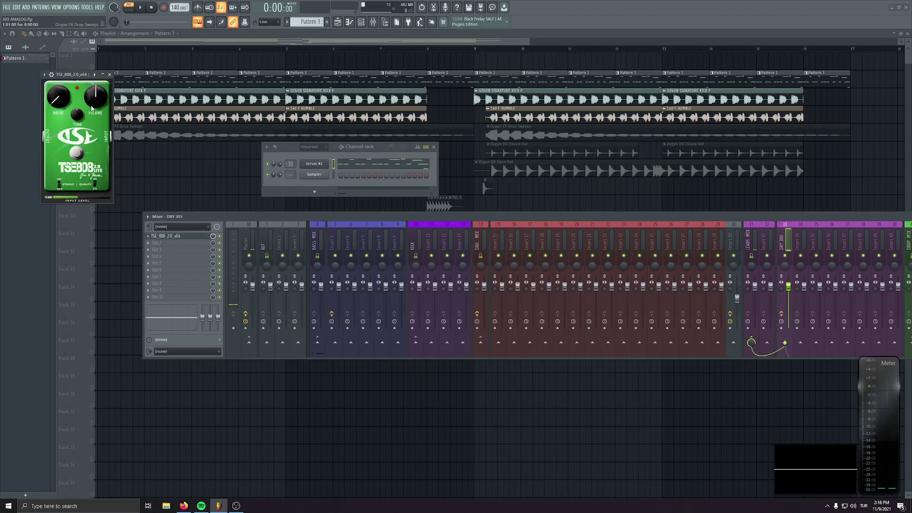
Place the TSE_808 pedal beside the channel rack and raise its drive and volume while auditioning the pattern
drag(74, 77, 194, 122)
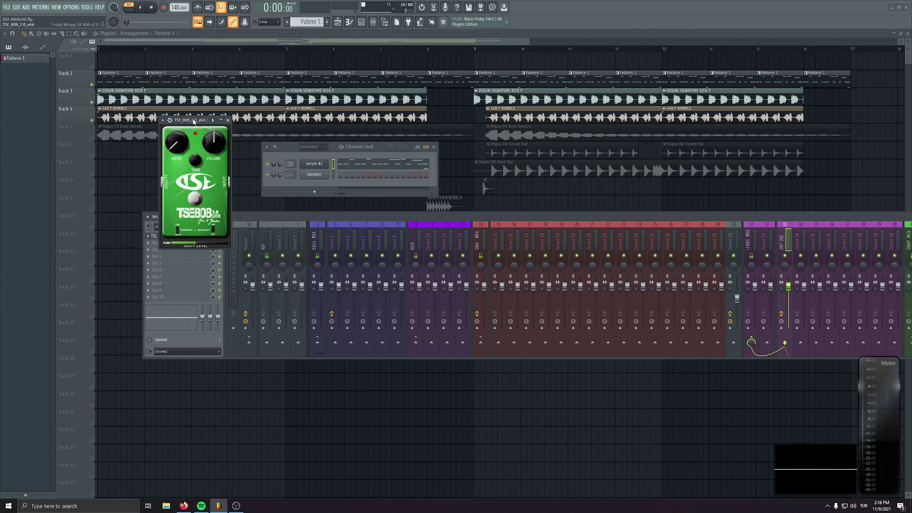
drag(193, 121, 215, 128)
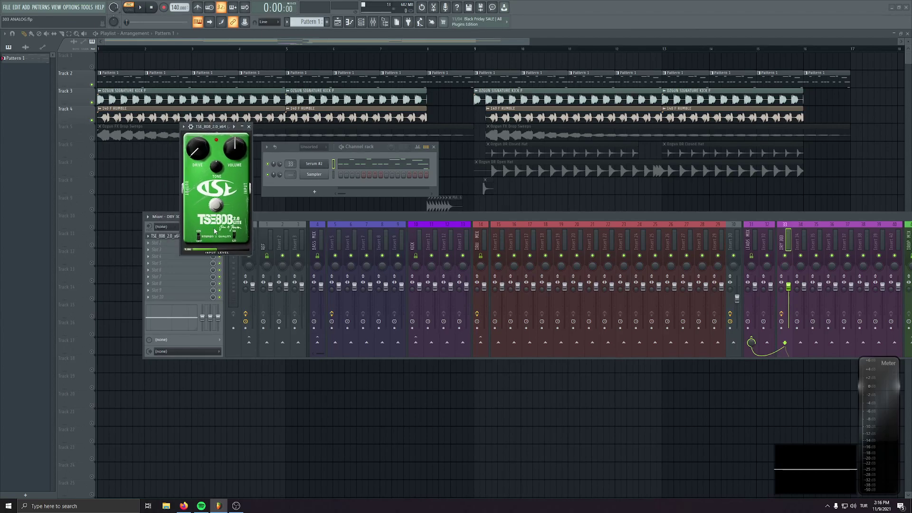
drag(203, 128, 232, 125)
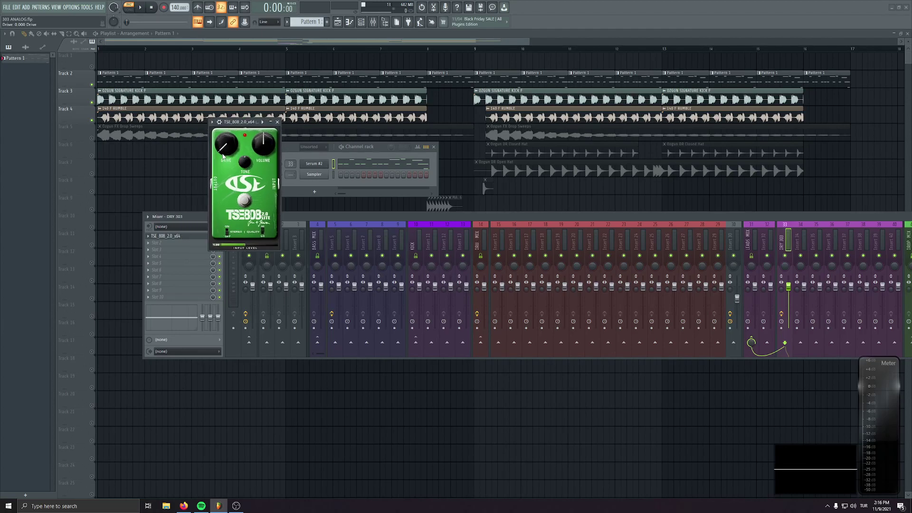
key(space)
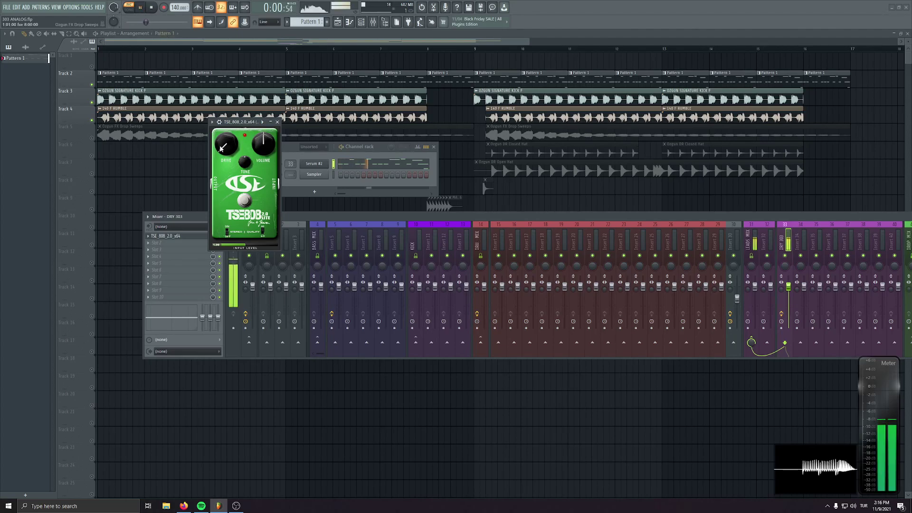
drag(222, 134, 264, 140)
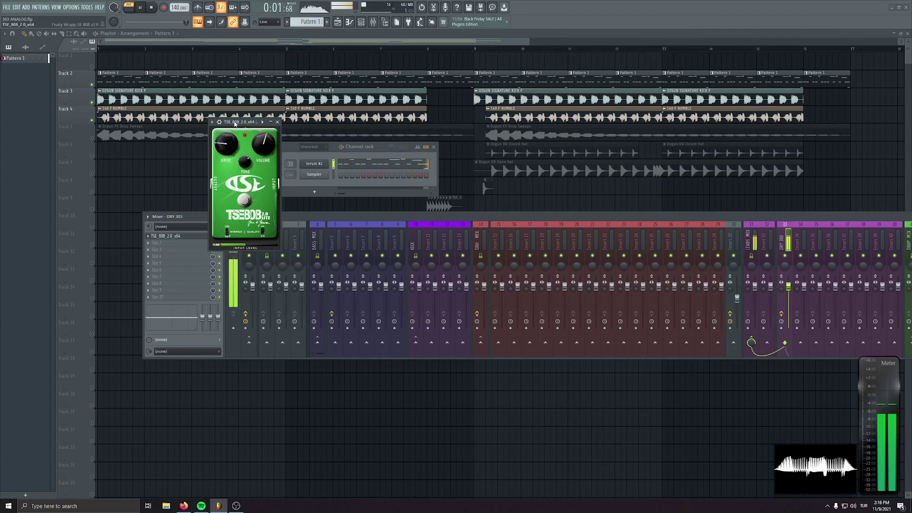
drag(236, 124, 242, 126)
key(space)
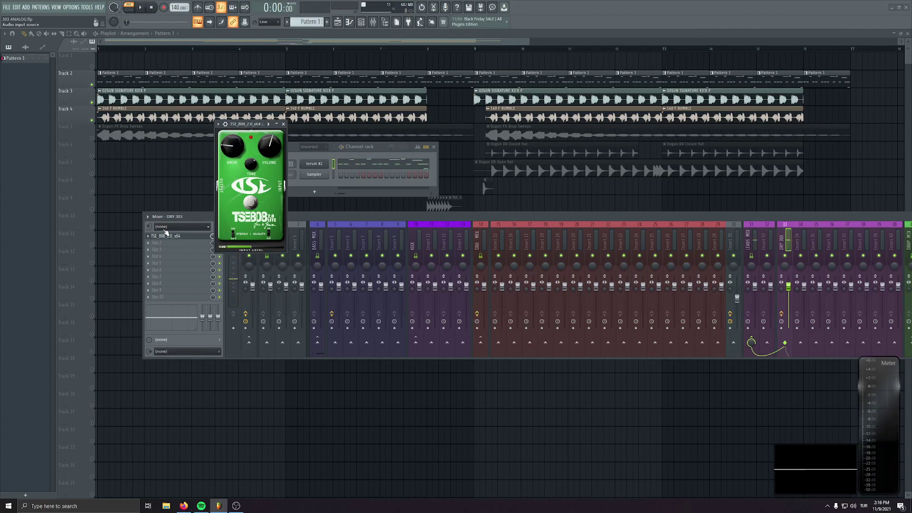
Load Plusdistortion x64 in the second effect slot of DRY 303 and place it beside the TSE_808 pedal
click(170, 244)
mouse_move(166, 250)
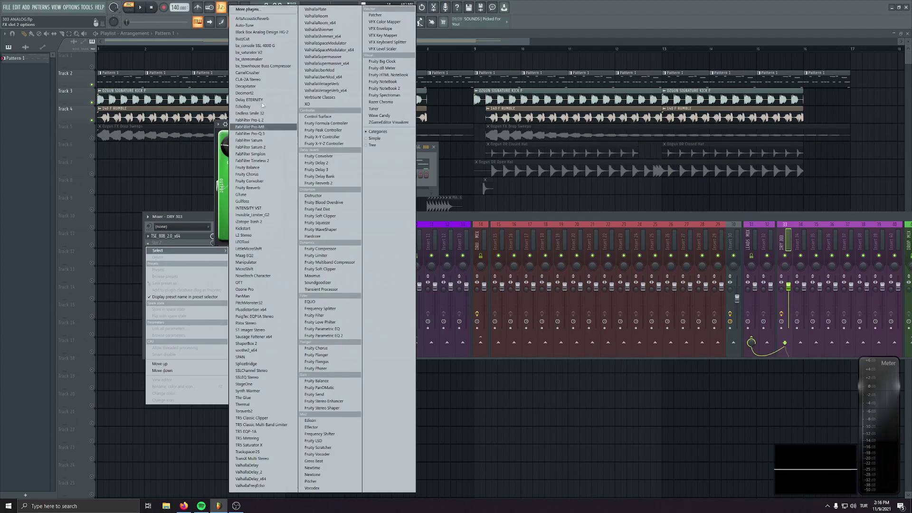
click(259, 306)
drag(95, 81, 341, 124)
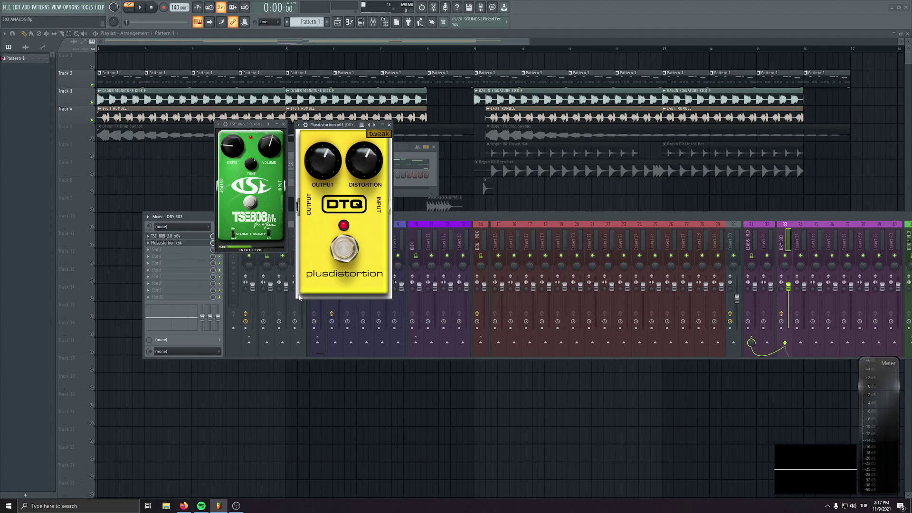
drag(345, 130, 339, 128)
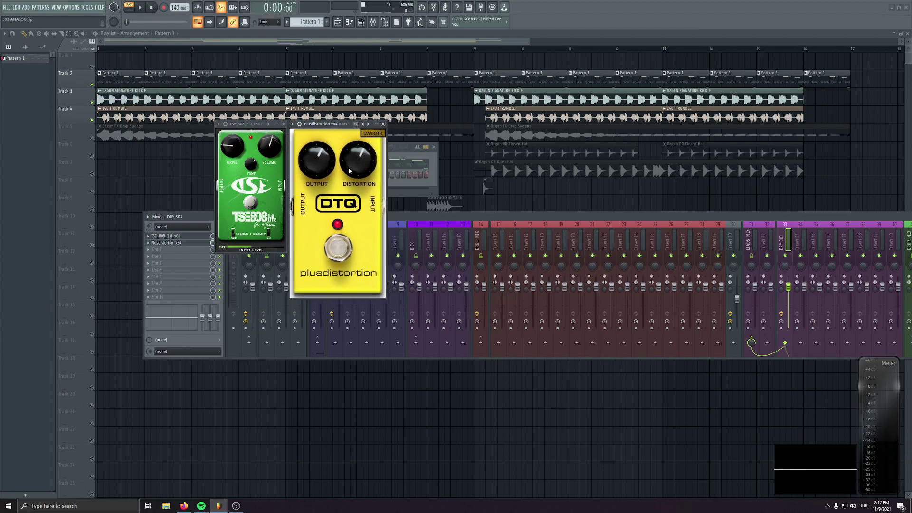
Audition the pattern while raising Plusdistortion's output and setting its distortion to 0.85, and close the pedal
drag(308, 163, 324, 207)
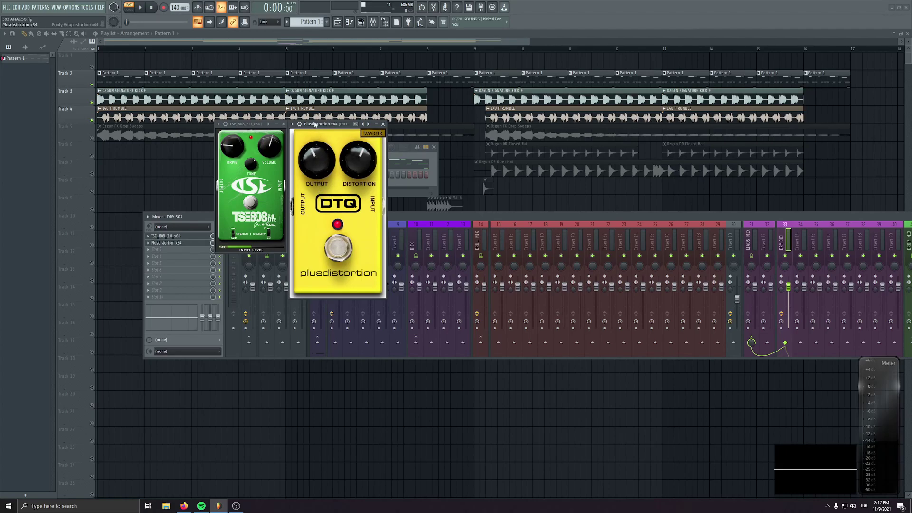
key(space)
drag(317, 164, 346, 164)
key(space)
key(space)
drag(357, 160, 351, 137)
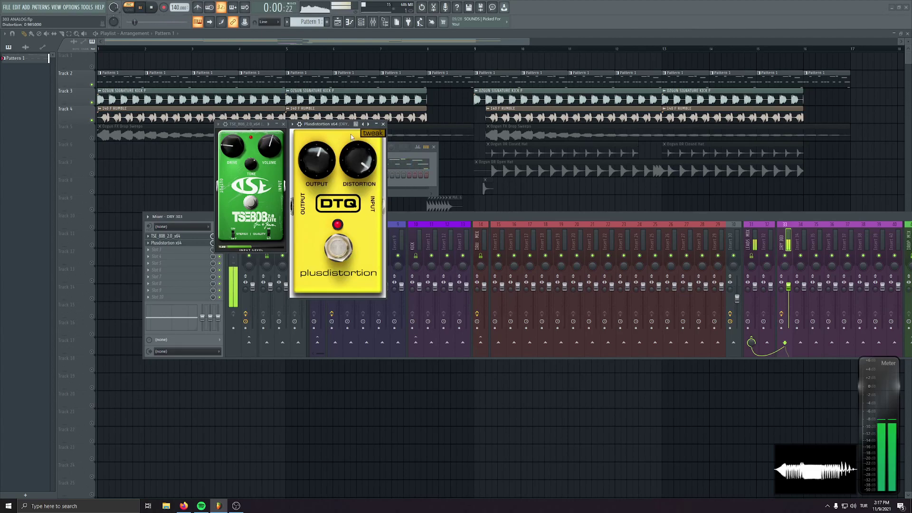
drag(318, 164, 321, 150)
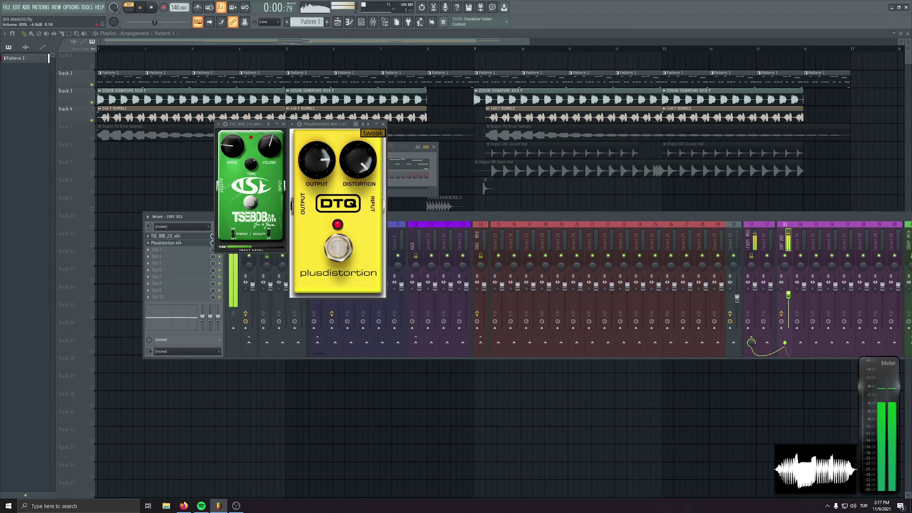
drag(320, 167, 354, 157)
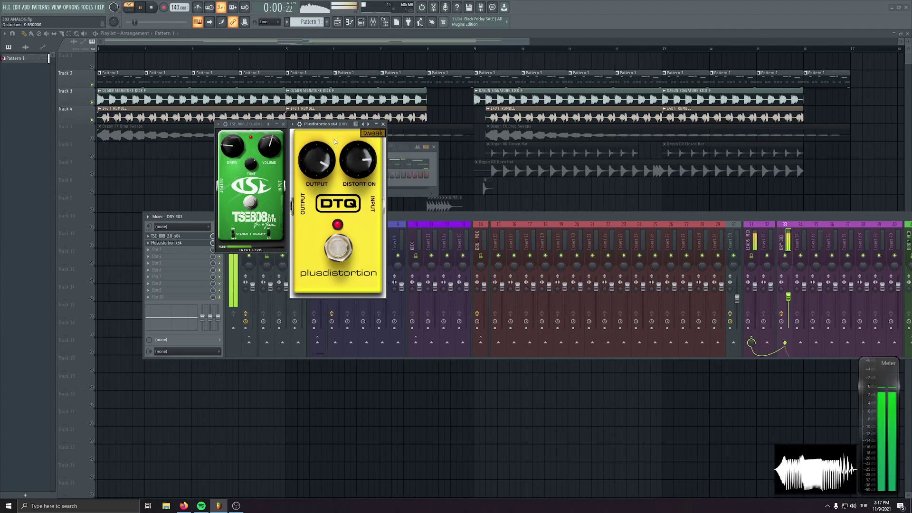
click(383, 124)
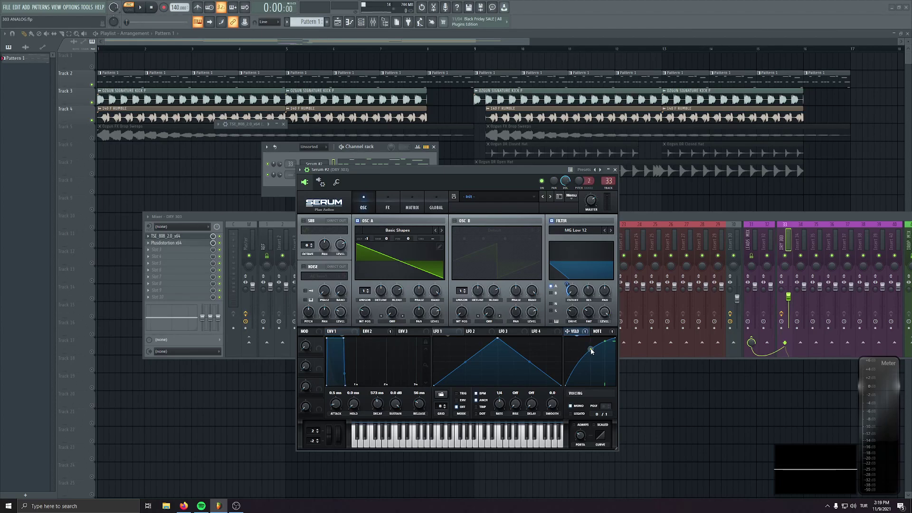
Play the pattern and bend Serum's velocity curve into a downward bow
drag(591, 351, 593, 357)
key(space)
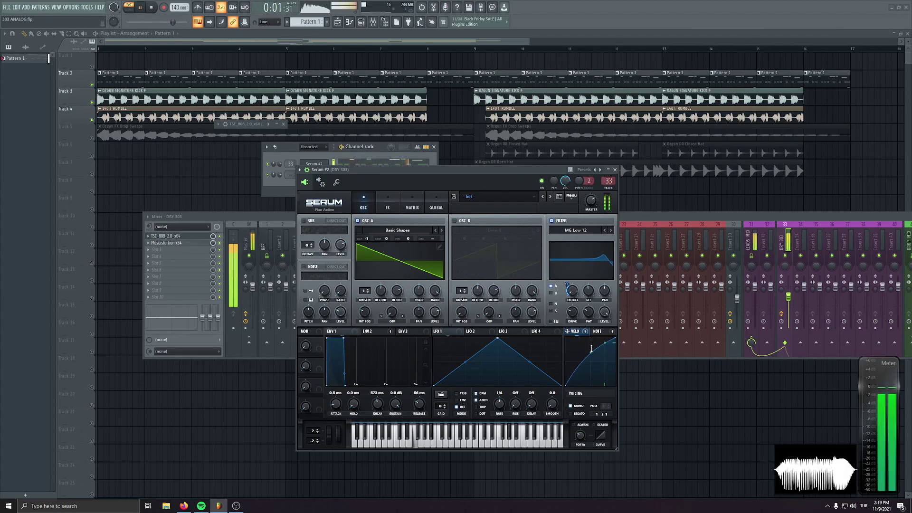
drag(594, 354, 591, 377)
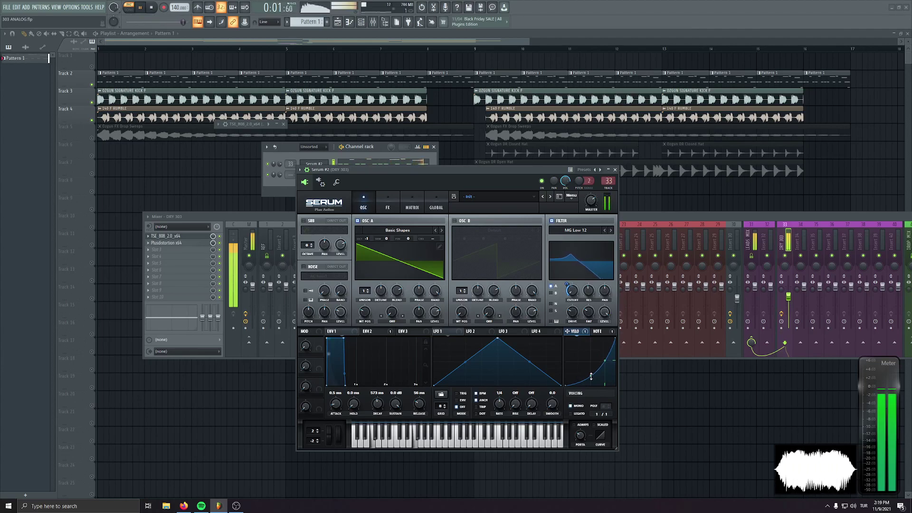
key(space)
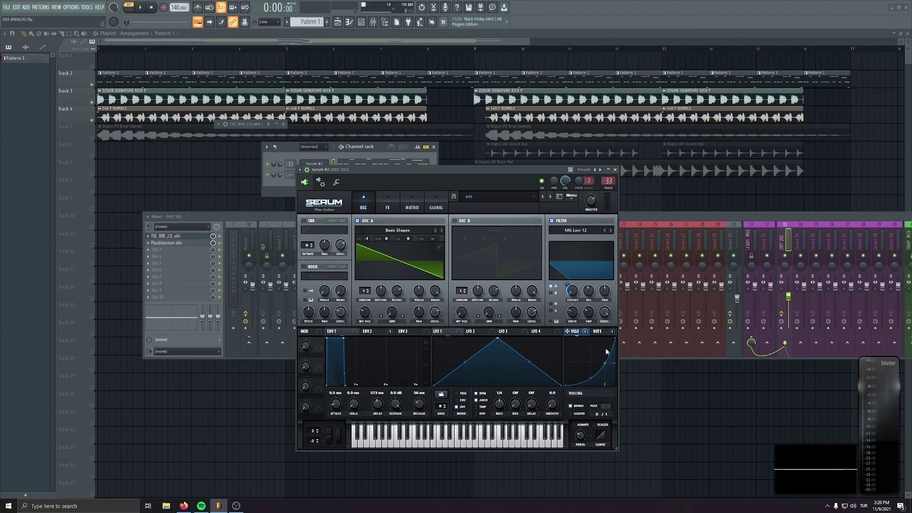
Set the velocity modulation of the filter cutoff to 32 and fine-tune the velocity curve during playback
drag(568, 286, 569, 288)
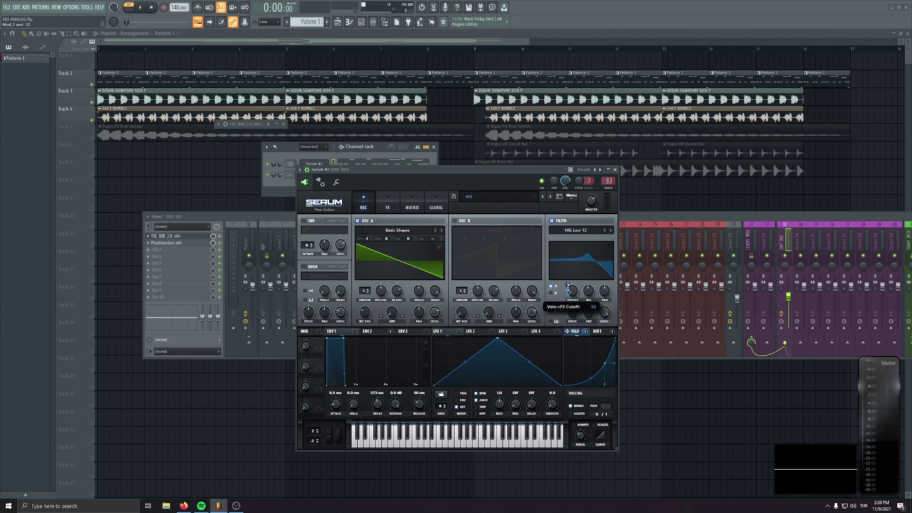
mouse_move(591, 379)
mouse_down()
mouse_move(586, 359)
mouse_move(588, 374)
mouse_up()
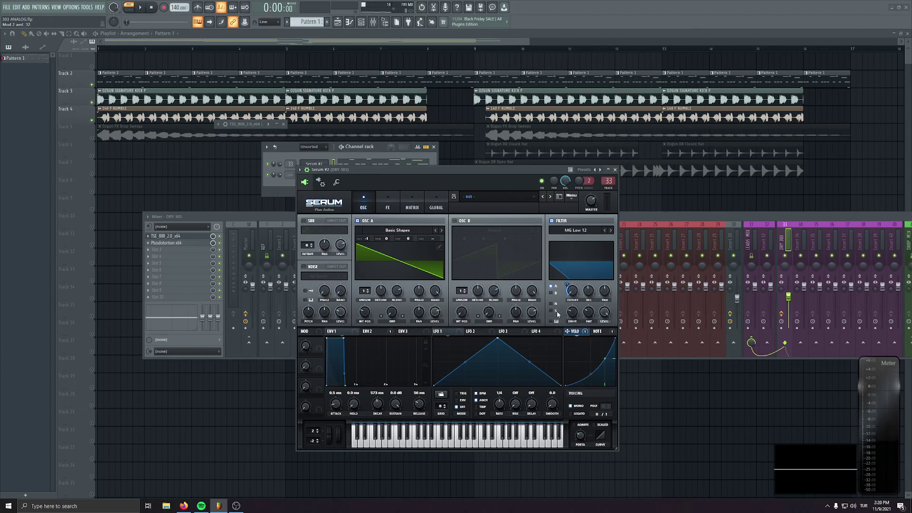
key(space)
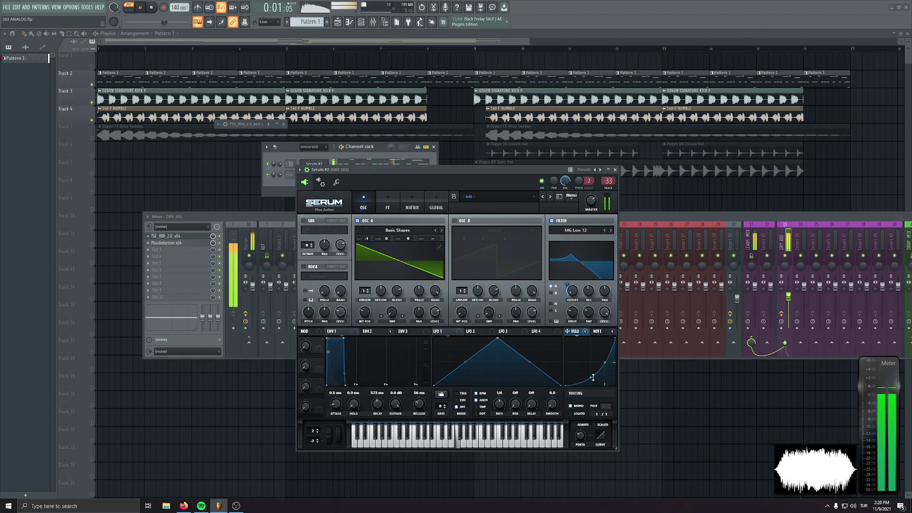
drag(591, 374, 591, 378)
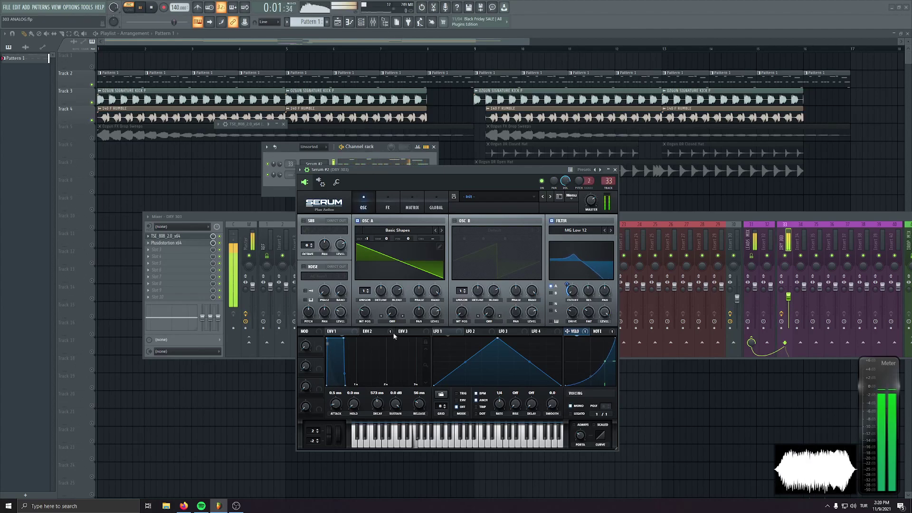
Set Envelope 2's decay to 160 ms and release to 342 ms, reducing the velocity curve's downward bow
click(373, 331)
drag(426, 446, 378, 412)
drag(591, 376, 588, 366)
click(602, 331)
drag(377, 404, 380, 417)
drag(383, 448, 377, 400)
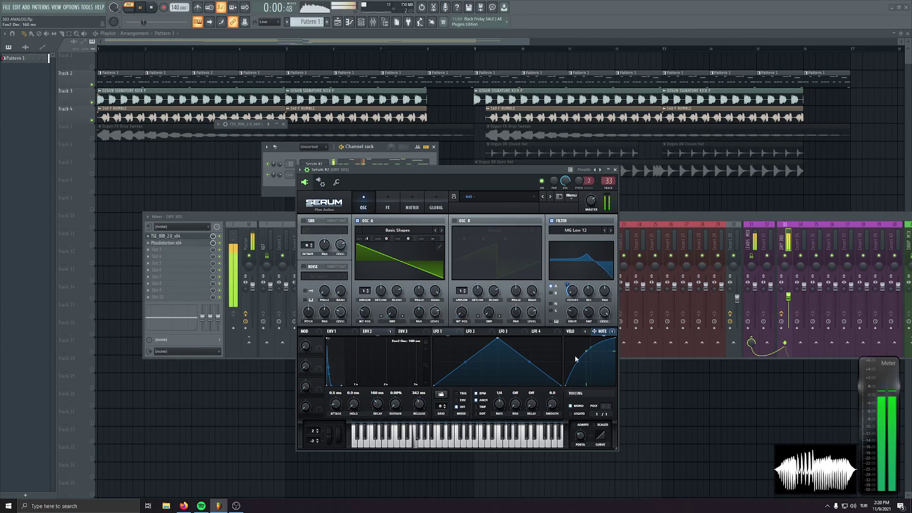
Bow the note curve downward, set Envelope 2's decay to 361 ms and shorten its release
drag(591, 364, 594, 372)
click(575, 332)
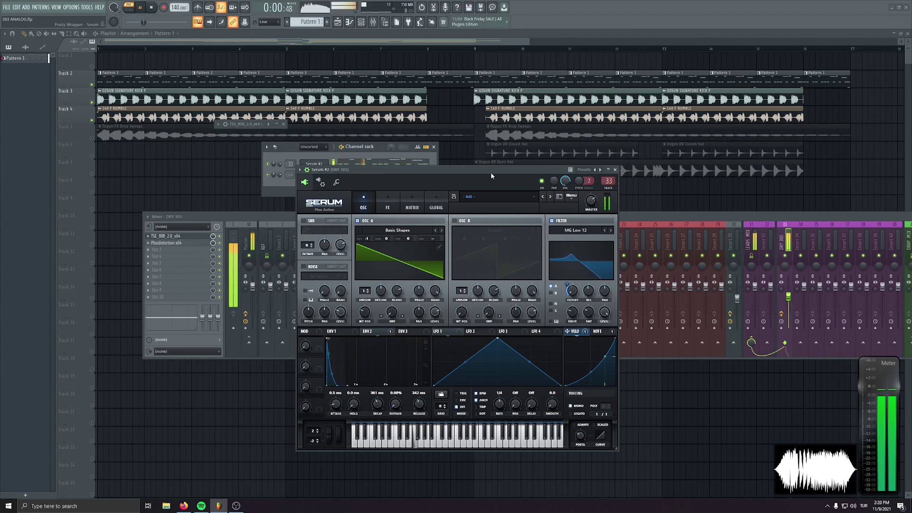
mouse_move(419, 405)
mouse_down()
mouse_move(419, 423)
mouse_move(419, 410)
mouse_up()
Try the filter resonance at 67% and lower it again, readjusting the velocity curve before returning to the note curve
drag(591, 291, 583, 267)
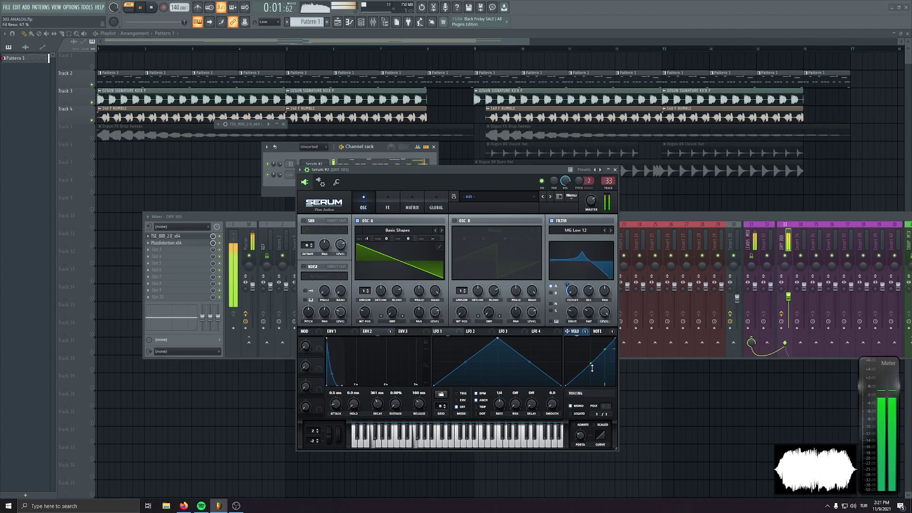
drag(593, 371, 593, 372)
drag(589, 291, 592, 316)
click(601, 331)
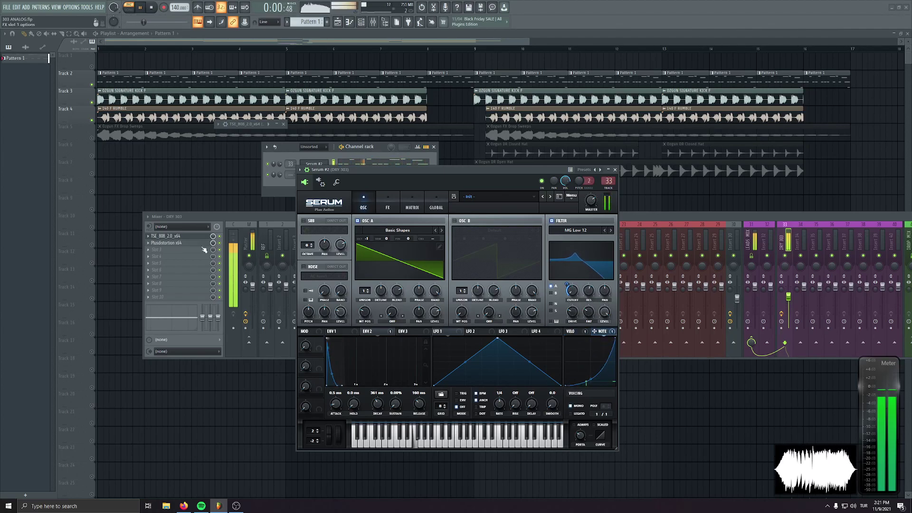
Reopen Plusdistortion and set its output to about 7 dB and its distortion to 0.91
click(183, 243)
drag(358, 163, 345, 159)
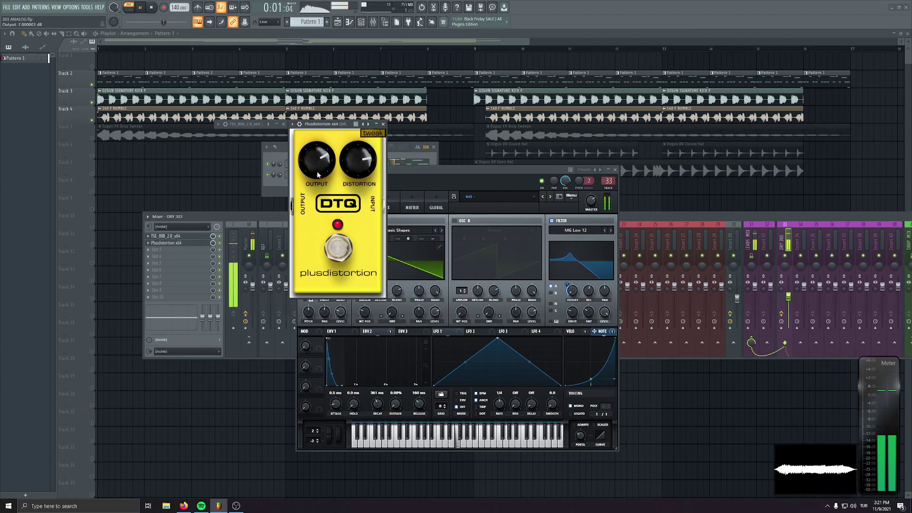
mouse_move(352, 159)
mouse_down()
mouse_move(361, 143)
mouse_move(316, 160)
mouse_move(357, 160)
mouse_up()
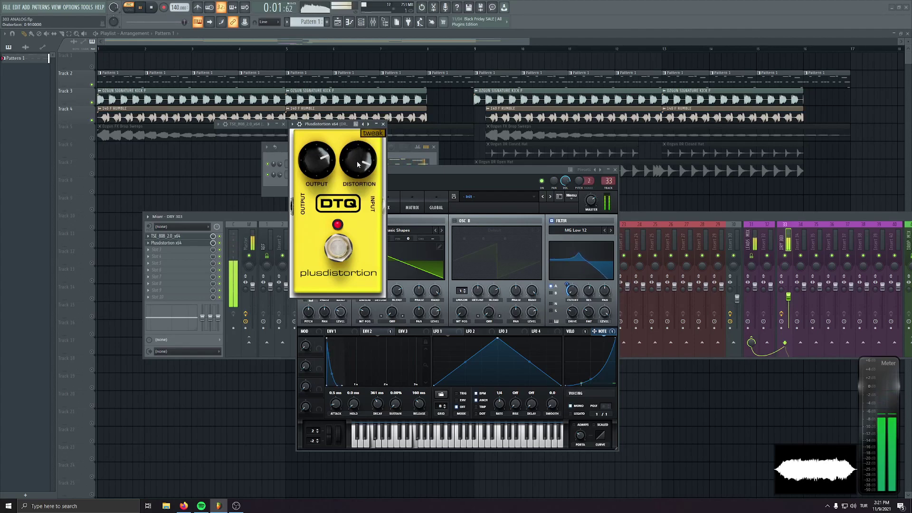
Adjust Plusdistortion's High Cut in its tweak settings, close the pedal and bring the whole Serum window into view
click(377, 134)
drag(317, 274, 320, 236)
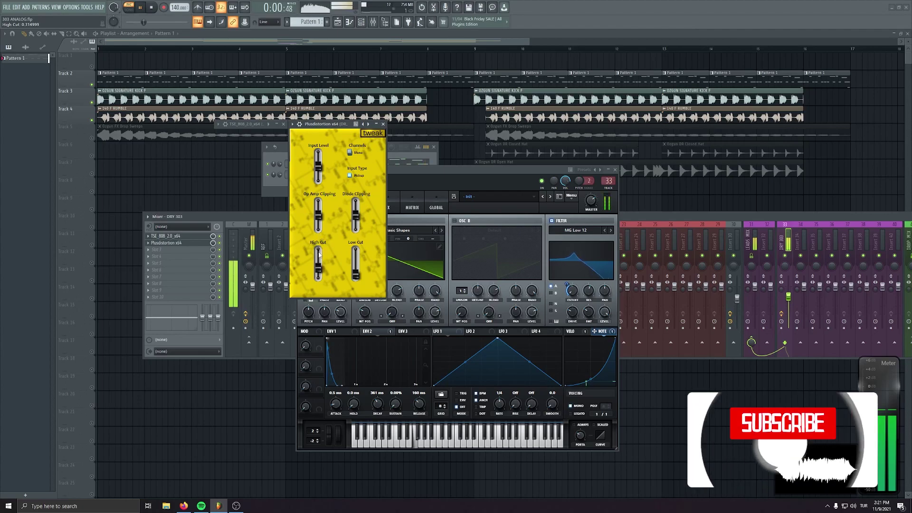
click(377, 134)
click(504, 175)
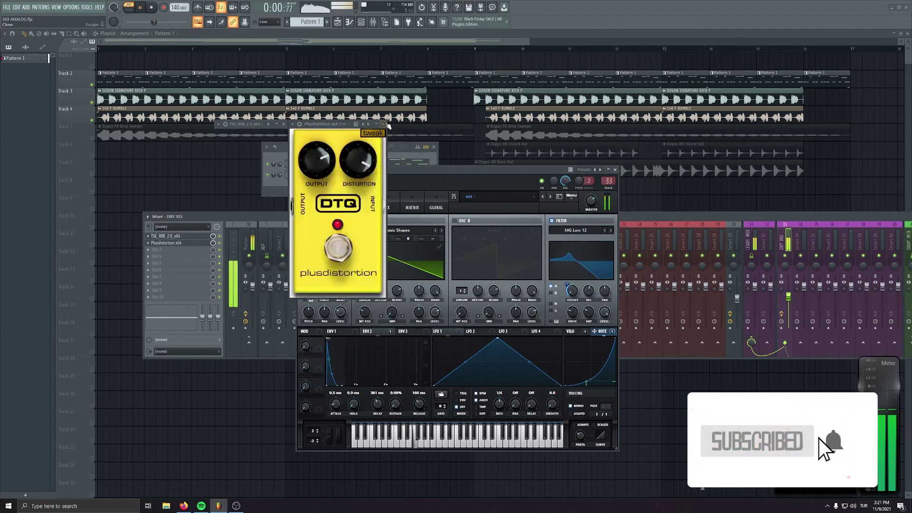
click(383, 124)
drag(462, 169, 448, 156)
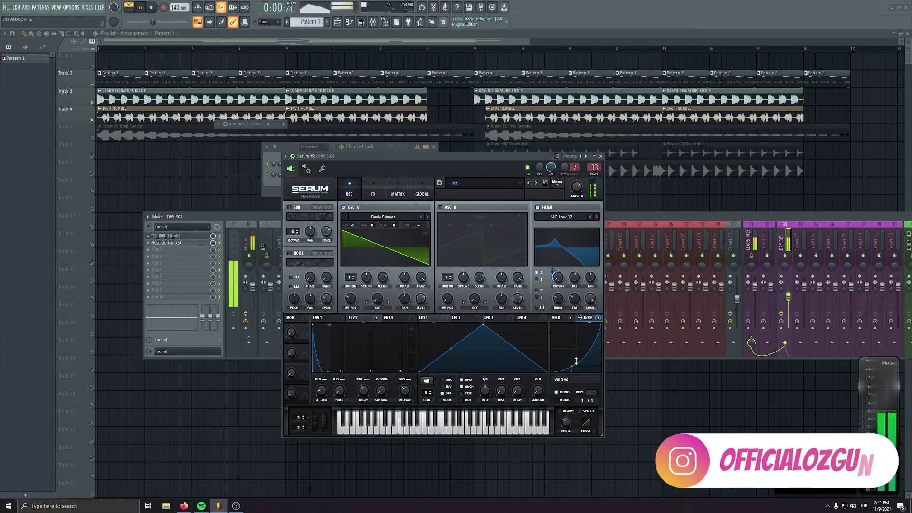
Readjust the note curve's downward bow while auditioning the pattern and return to the velocity curve
key(space)
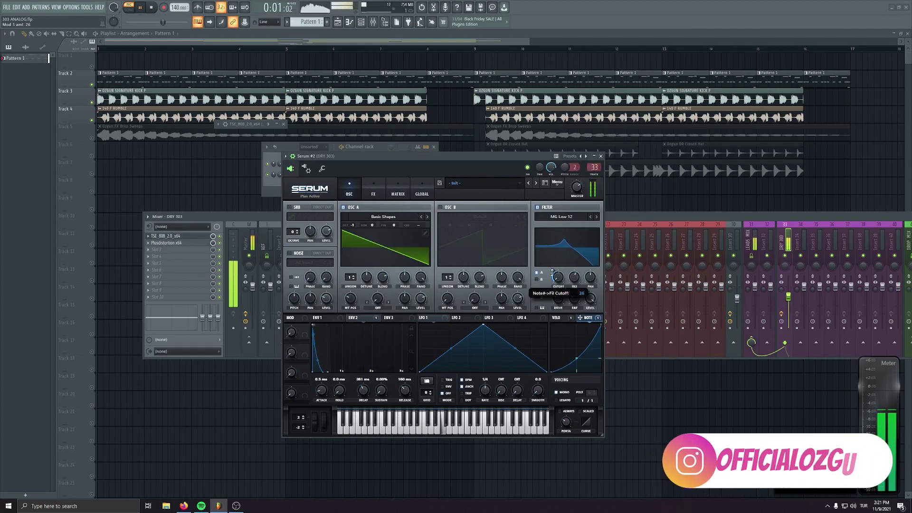
drag(577, 359, 577, 361)
key(space)
click(560, 317)
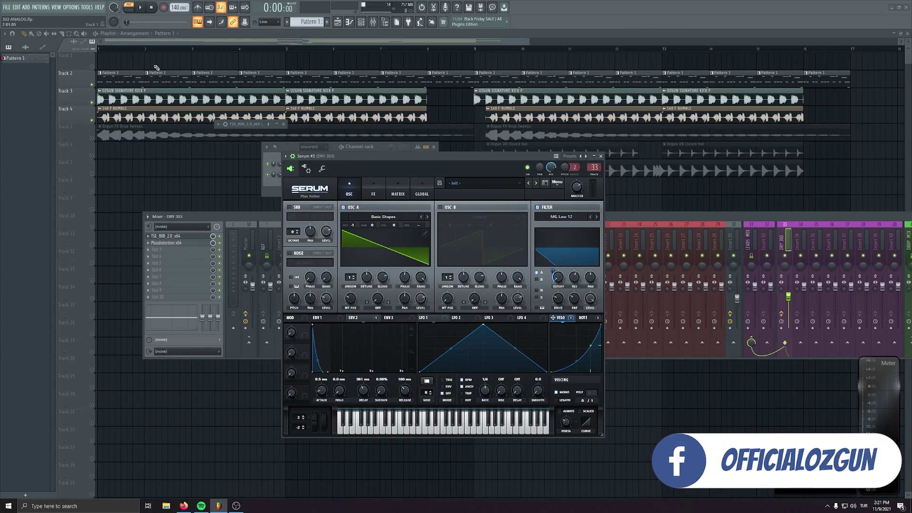
key(space)
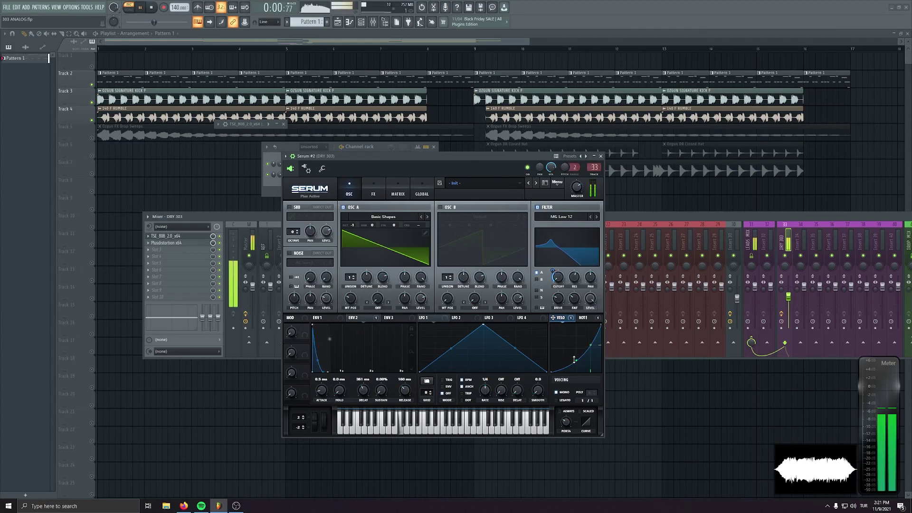
Set Envelope 1's decay to 519 ms and release to 94 ms, and fine-tune the velocity curve's bow
click(337, 320)
drag(364, 394, 407, 386)
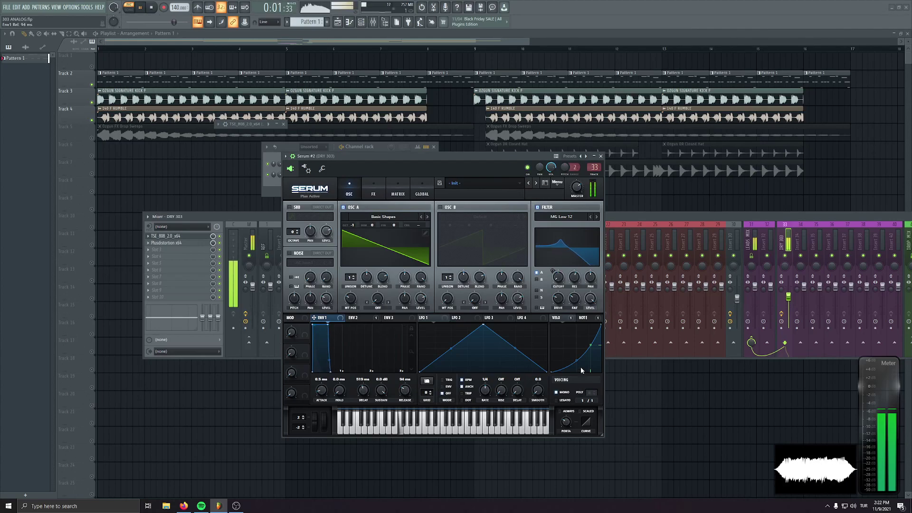
mouse_move(577, 361)
mouse_down()
mouse_move(577, 369)
mouse_move(569, 360)
mouse_up()
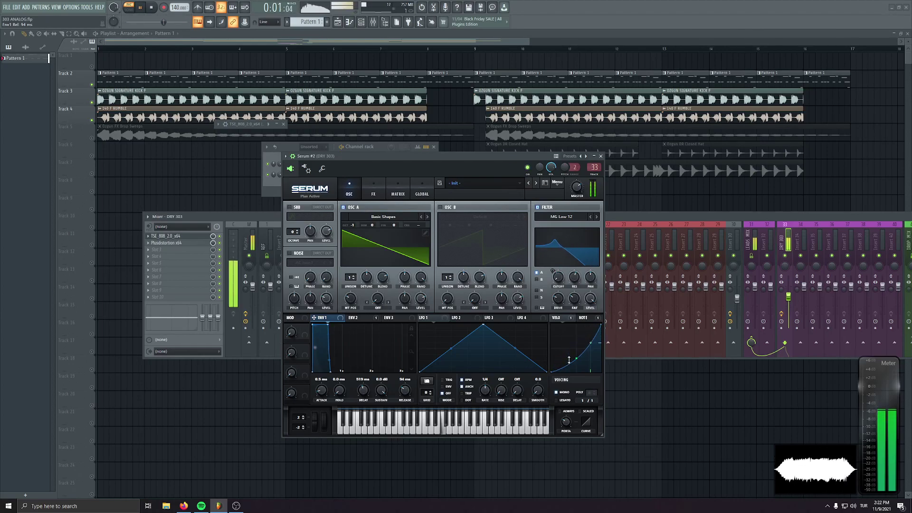
Set the velocity modulation of the filter cutoff to 37, trying an upward velocity curve before bowing it downward
drag(572, 323, 553, 269)
drag(577, 362, 572, 345)
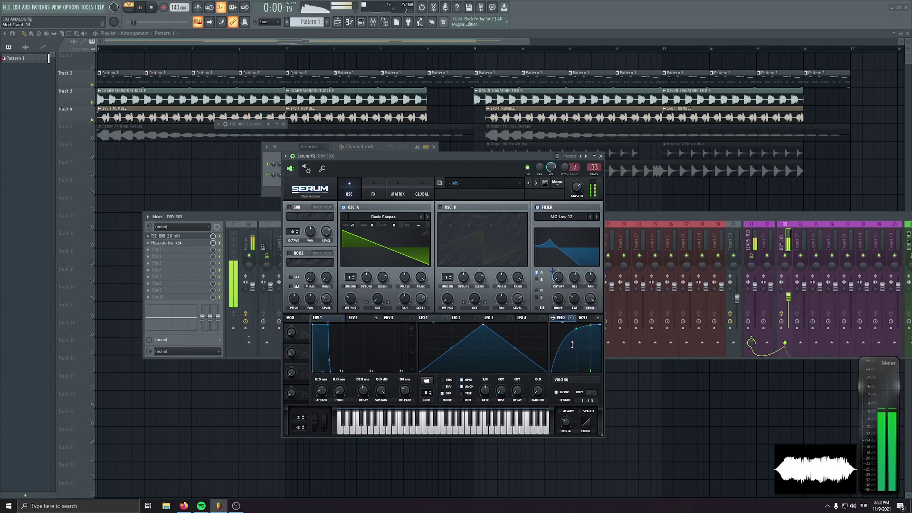
drag(553, 269, 553, 259)
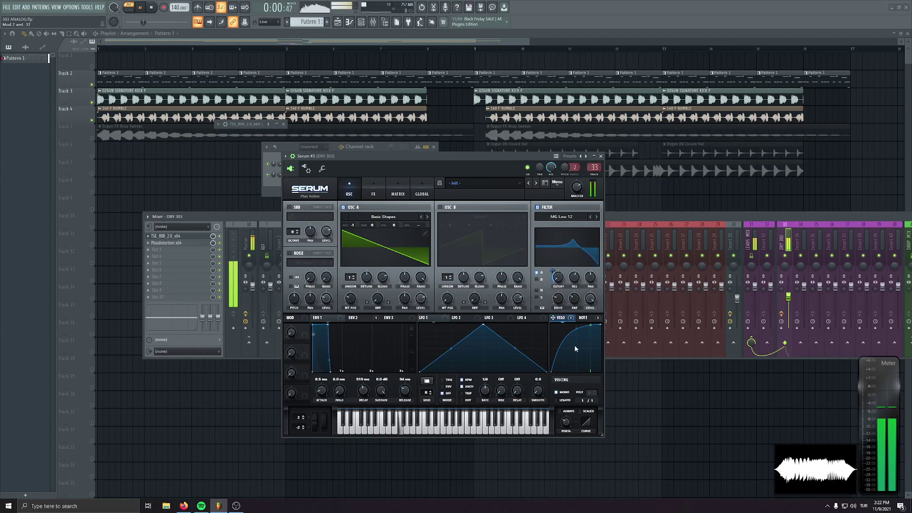
drag(579, 344, 581, 350)
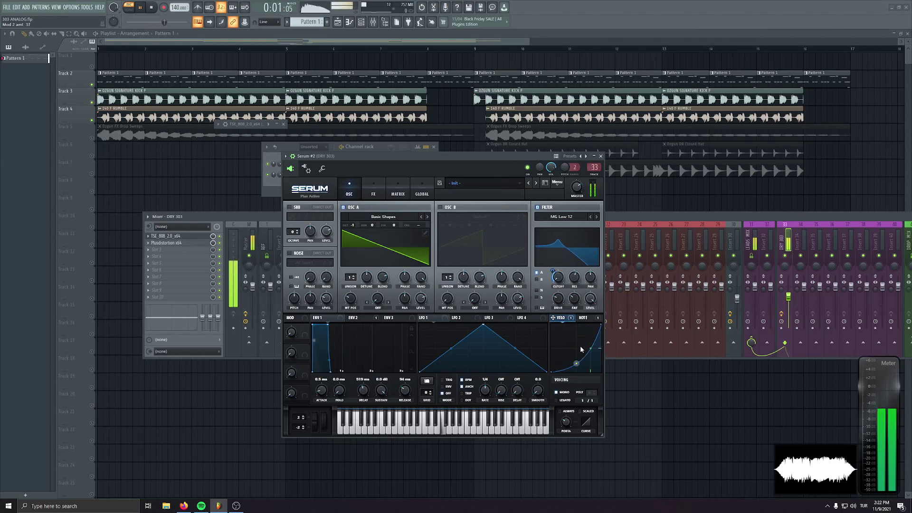
Fine-tune the note curve's downward bow and nudge the filter resonance
click(592, 318)
drag(576, 360, 575, 357)
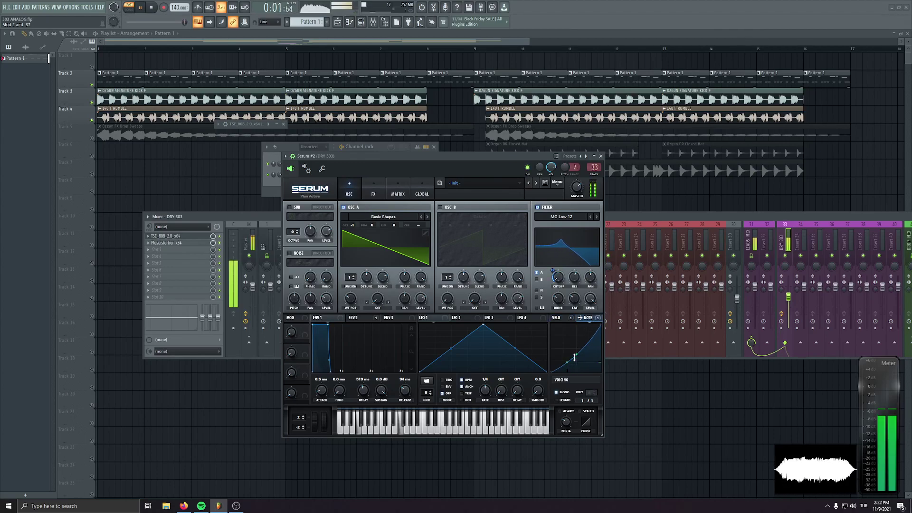
drag(575, 358, 575, 362)
drag(575, 278, 575, 279)
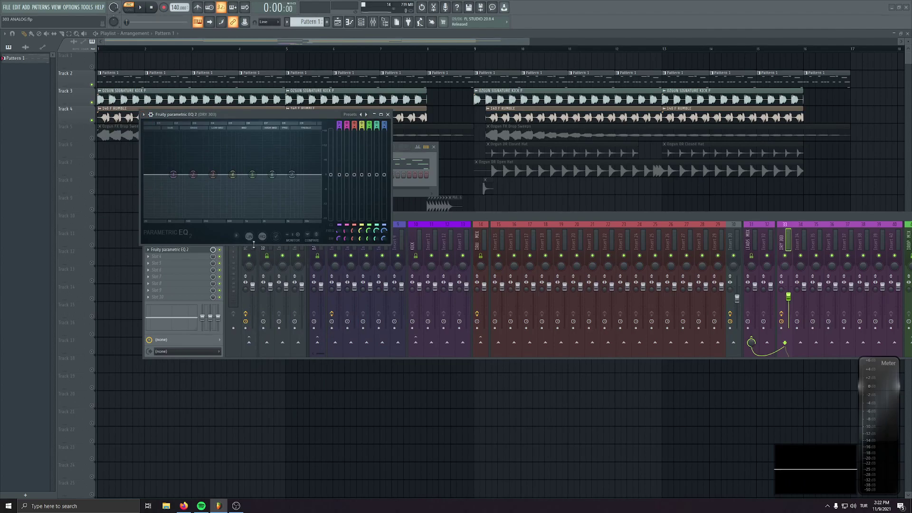
Load the LOWCUT preset in the DRY 303 track's Fruity Parametric EQ 2 and shift band 1's cutoff higher
click(144, 115)
mouse_move(164, 143)
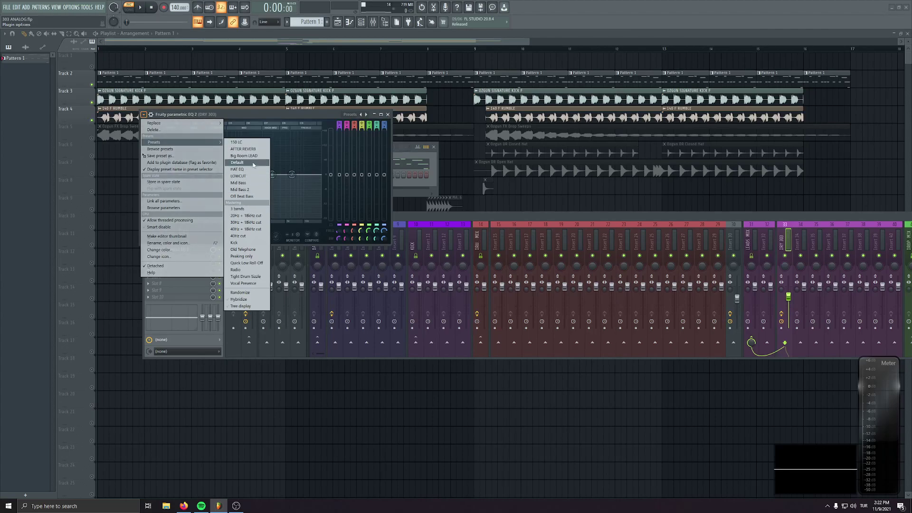
click(238, 176)
drag(181, 174, 196, 174)
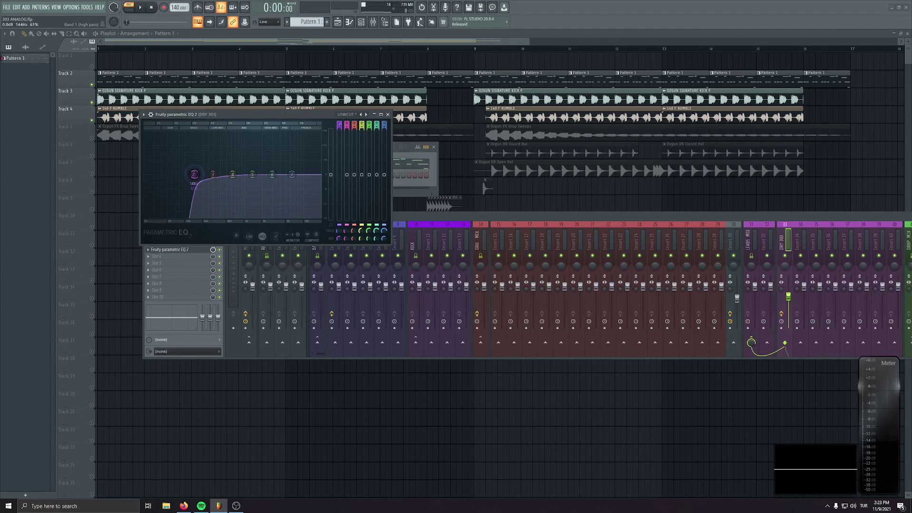
Give EQ band 7 a Steep 8 low-pass slope and move its cutoff to the upper treble
key(space)
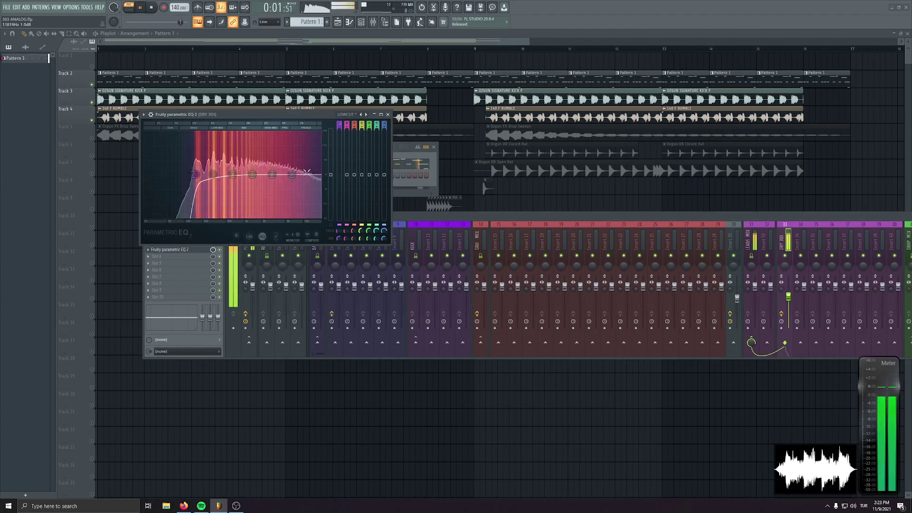
right_click(291, 175)
key(space)
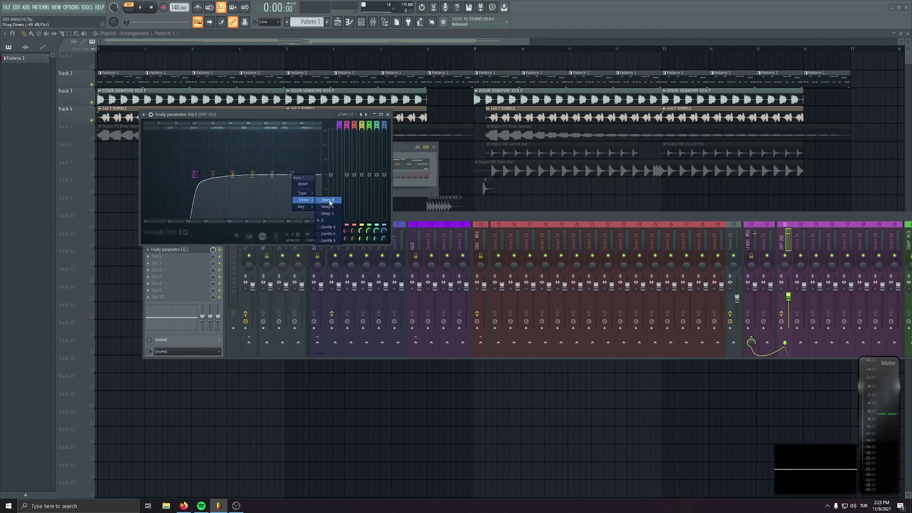
click(330, 203)
drag(292, 174, 318, 174)
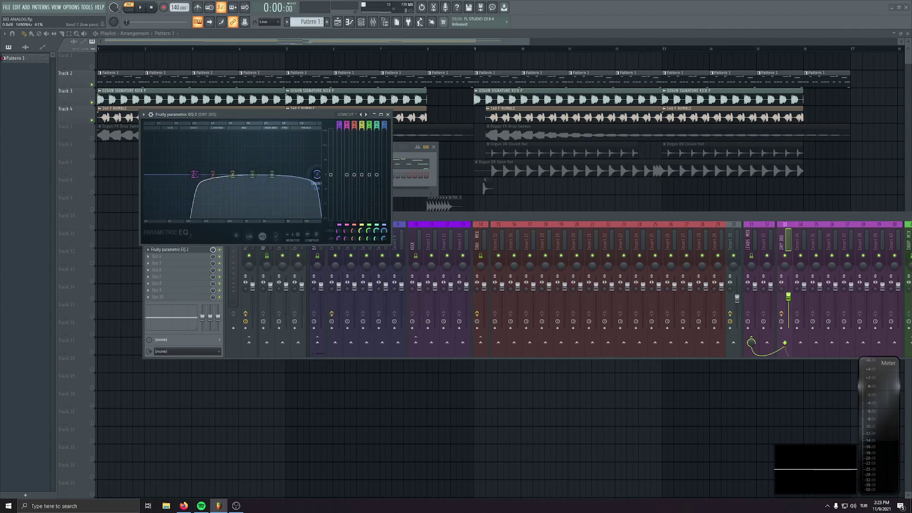
Boost EQ band 6 by about 6.2 dB in the treble around 11.4 kHz
key(space)
key(space)
drag(272, 175, 306, 163)
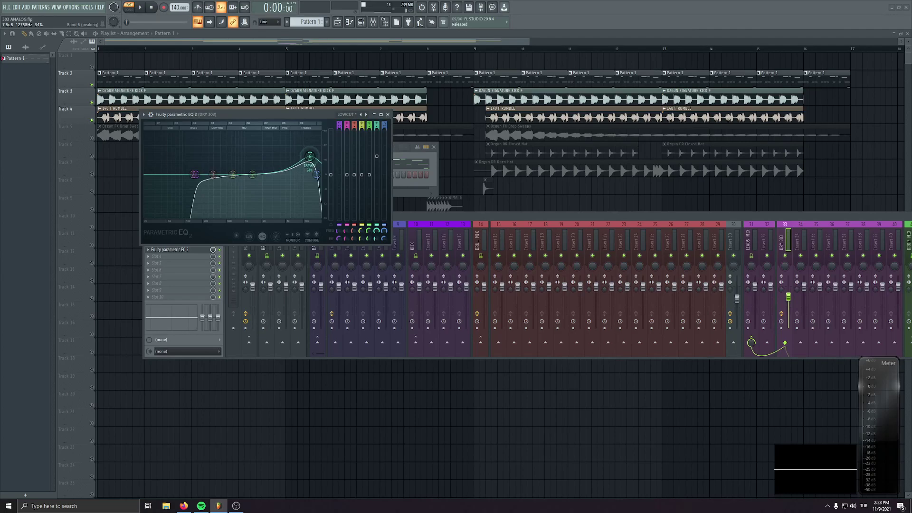
key(space)
drag(309, 157, 307, 160)
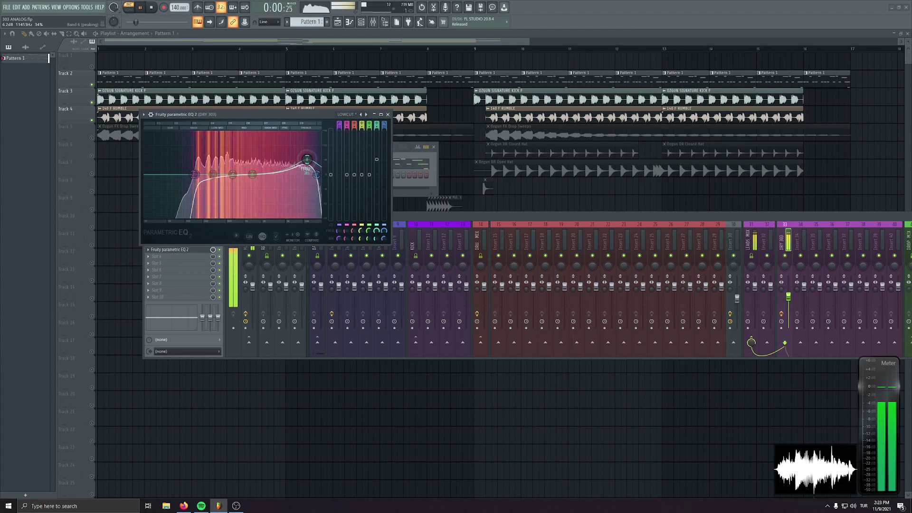
Cut EQ band 4 near 228 Hz and gently boost band 5 in the upper mids and band 3 around 717 Hz
drag(232, 174, 204, 144)
key(space)
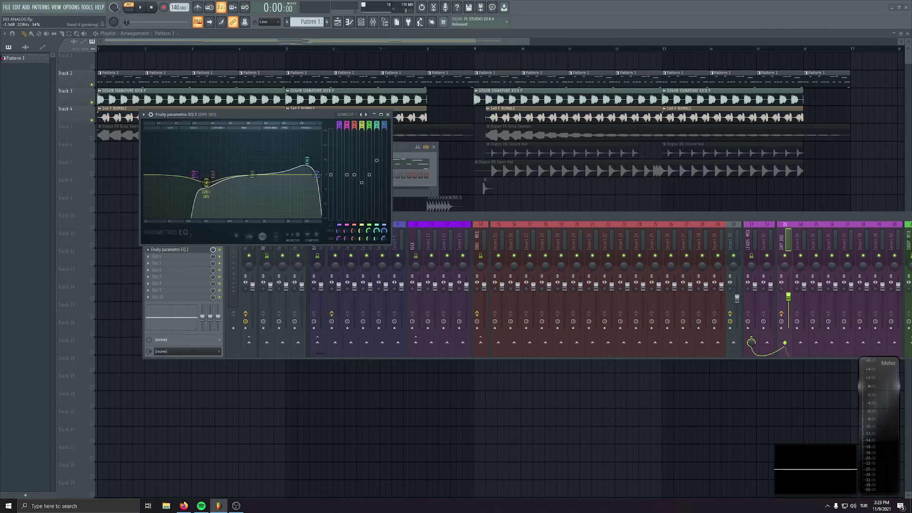
key(space)
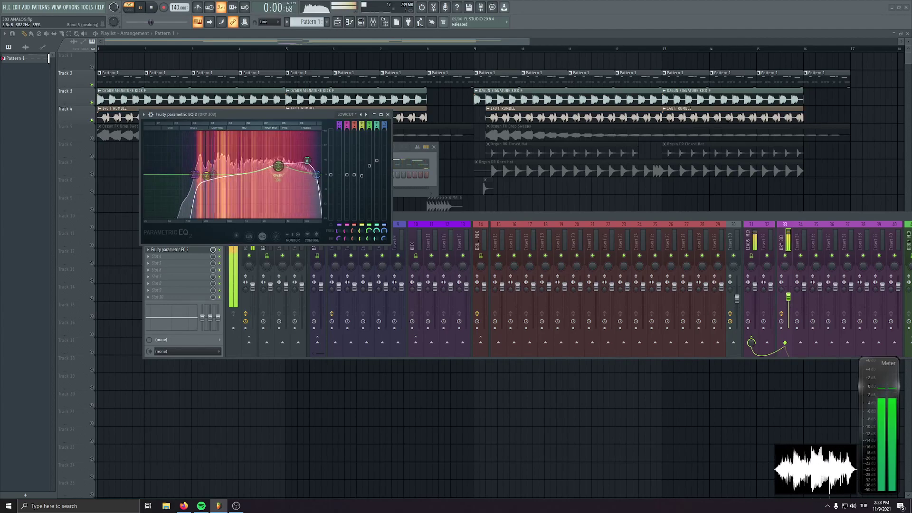
key(ctrl+z)
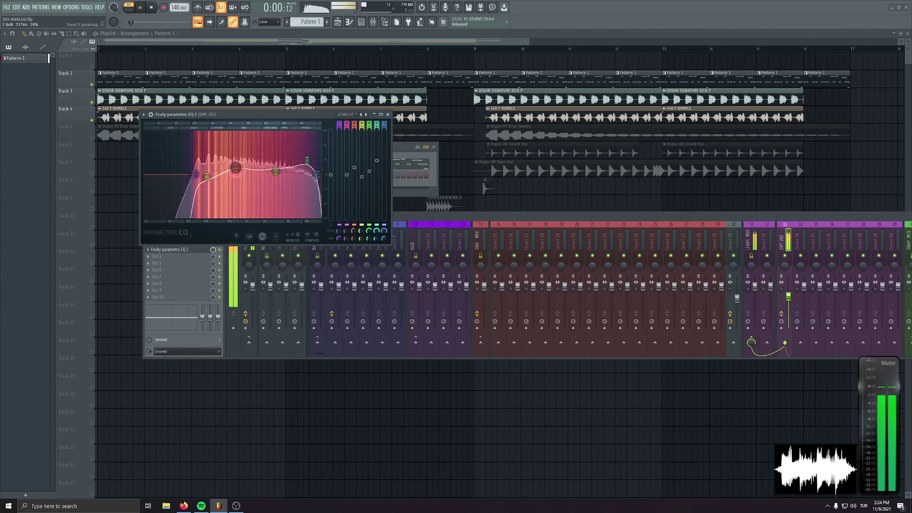
Audition the equalized synth in the full arrangement, closing the EQ and reopening the mixer
key(F9)
key(space)
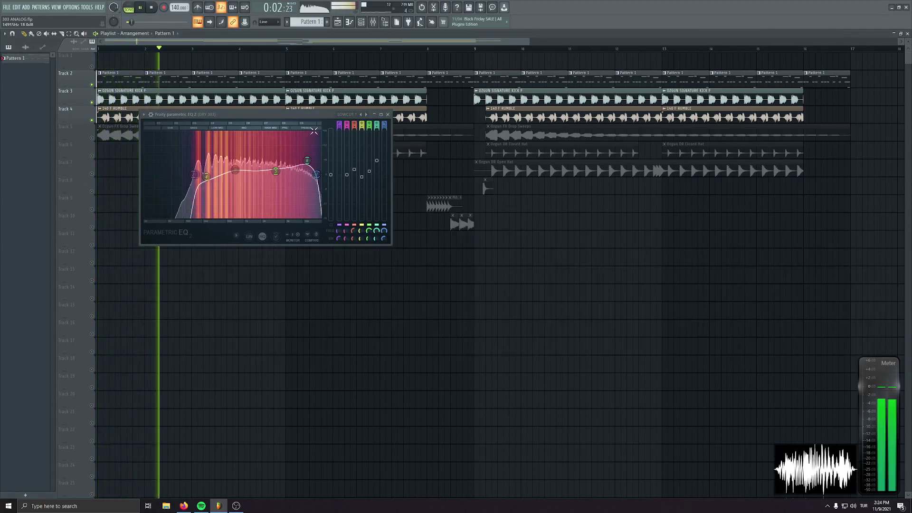
click(388, 115)
click(374, 22)
key(space)
Add Kickstart to slot 8 of the DRY 303 track and set its mix to 78% during playback
click(164, 284)
drag(149, 65, 238, 125)
key(space)
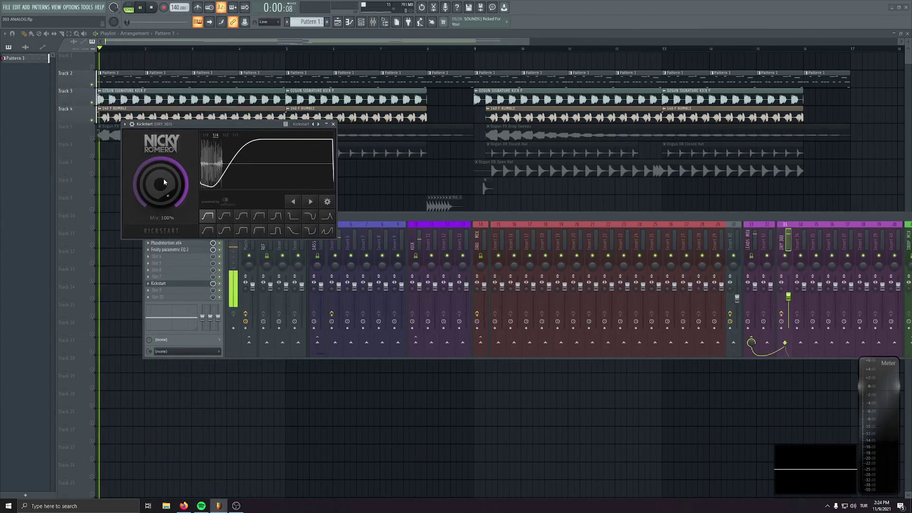
drag(162, 184, 161, 204)
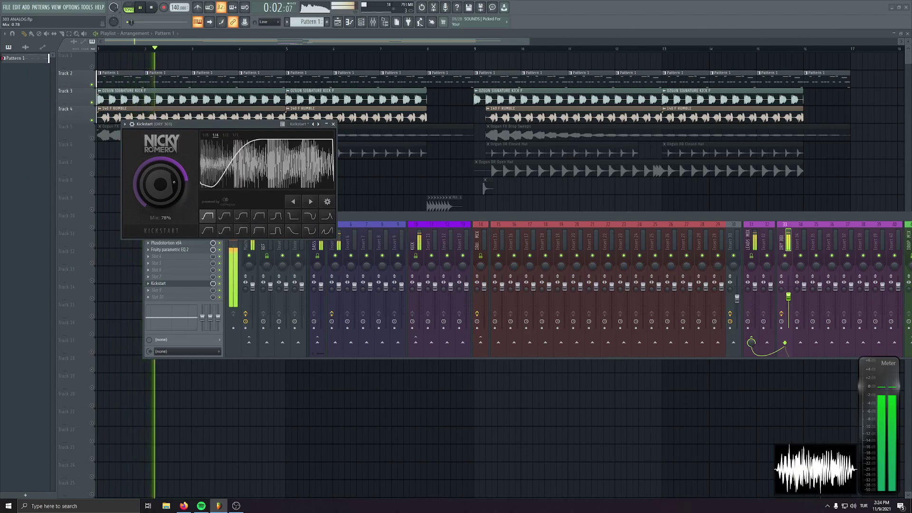
click(334, 124)
Raise the DRY 303 fader slightly and set EQ band 4 to about -2.1 dB at 251 Hz
drag(788, 295, 788, 294)
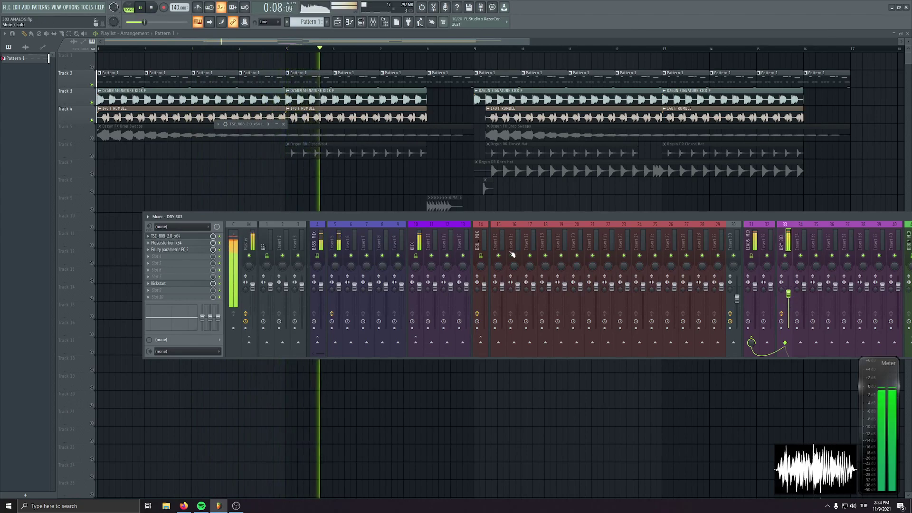
click(189, 252)
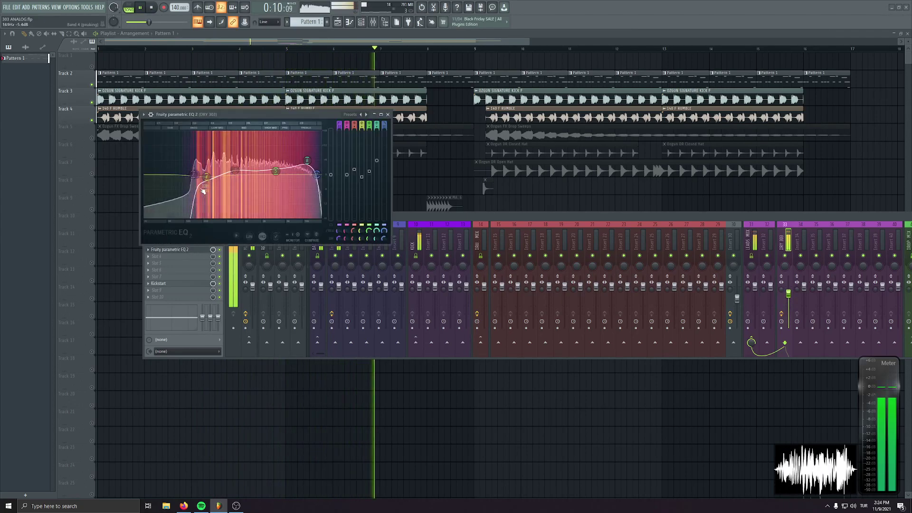
drag(199, 175, 234, 171)
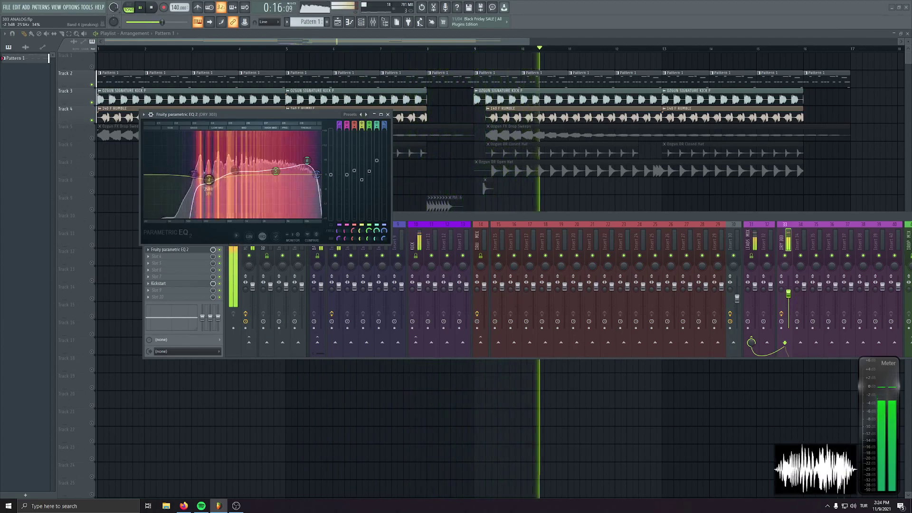
click(389, 114)
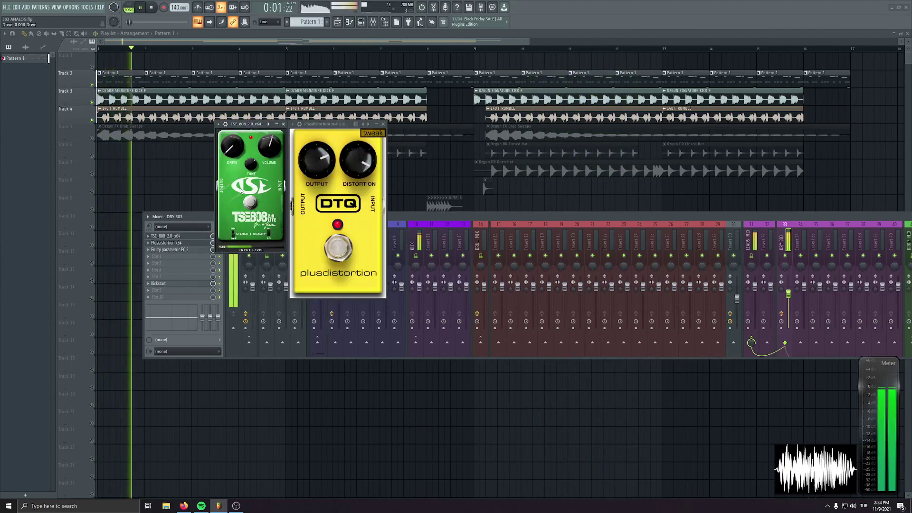
Readjust the TSE808's drive and volume, raise Plusdistortion's output and distortion, and close both pedals
drag(241, 191, 273, 137)
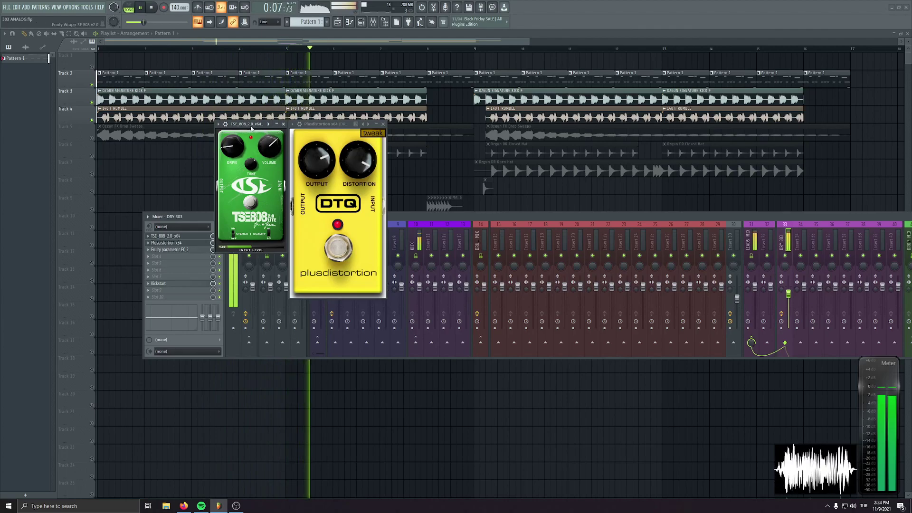
click(283, 124)
drag(370, 174, 326, 173)
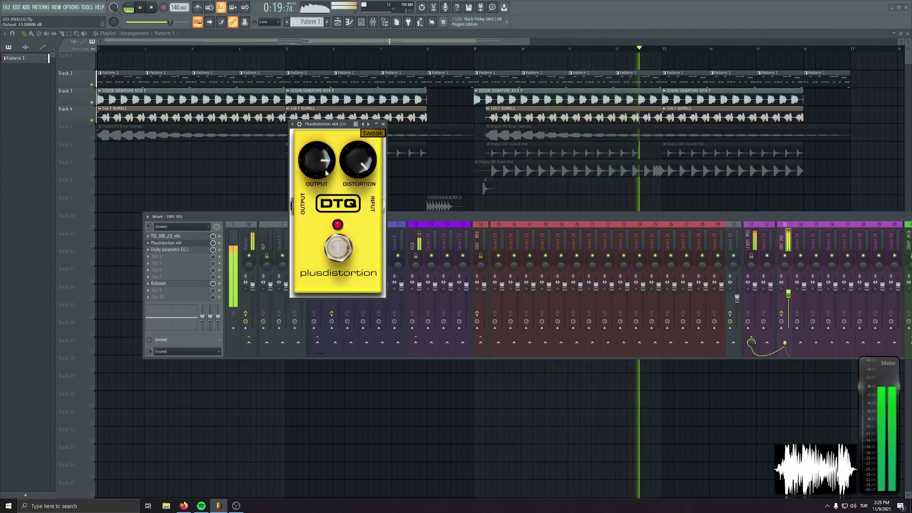
click(383, 124)
Lower the DRY 303 fader slightly and adjust the Dimension Expander's dry/wet amount during playback
drag(789, 294, 789, 296)
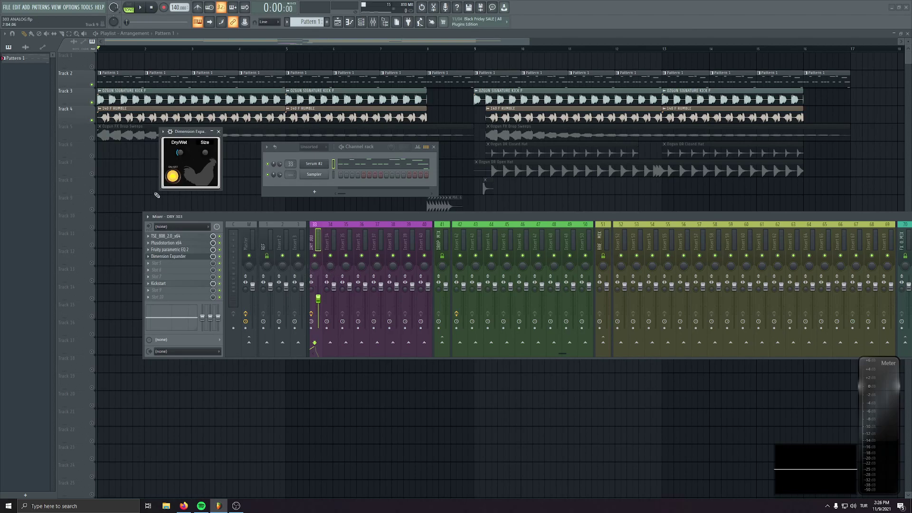
key(space)
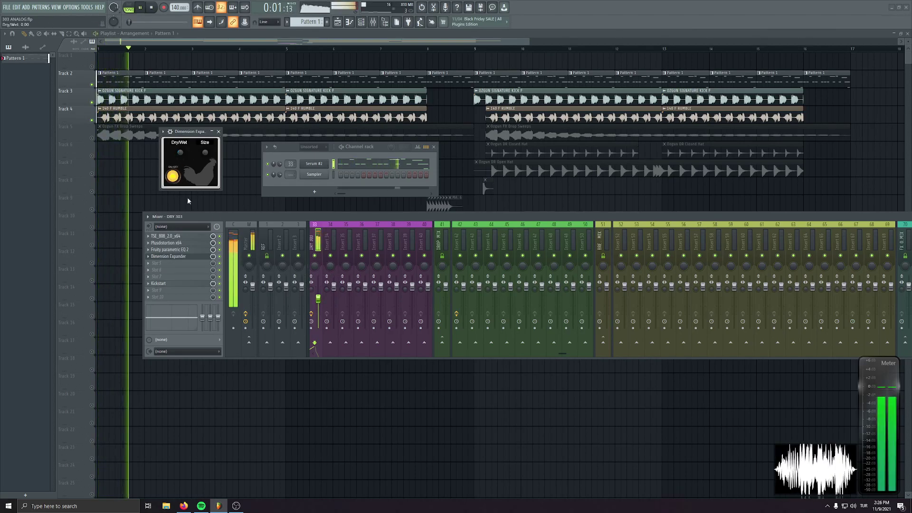
drag(180, 153, 180, 108)
drag(179, 105, 186, 153)
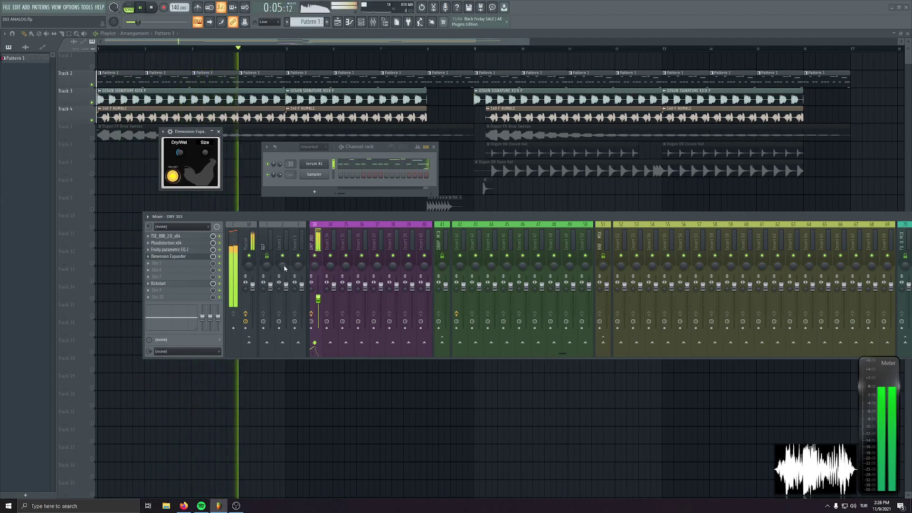
Lower the DRY 303 fader, raise it slightly to about -8.5 dB, and check the level during playback
drag(319, 297, 319, 302)
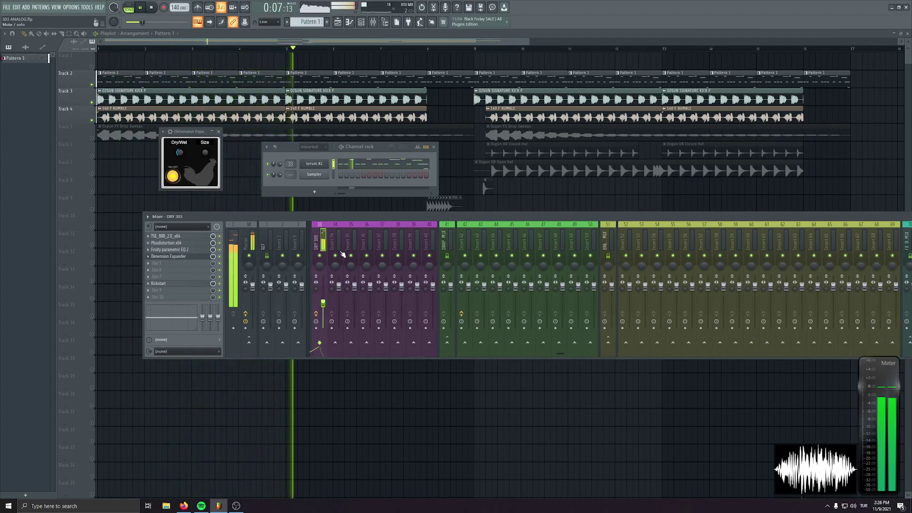
scroll(363, 236, up, 5)
scroll(363, 234, down, 2)
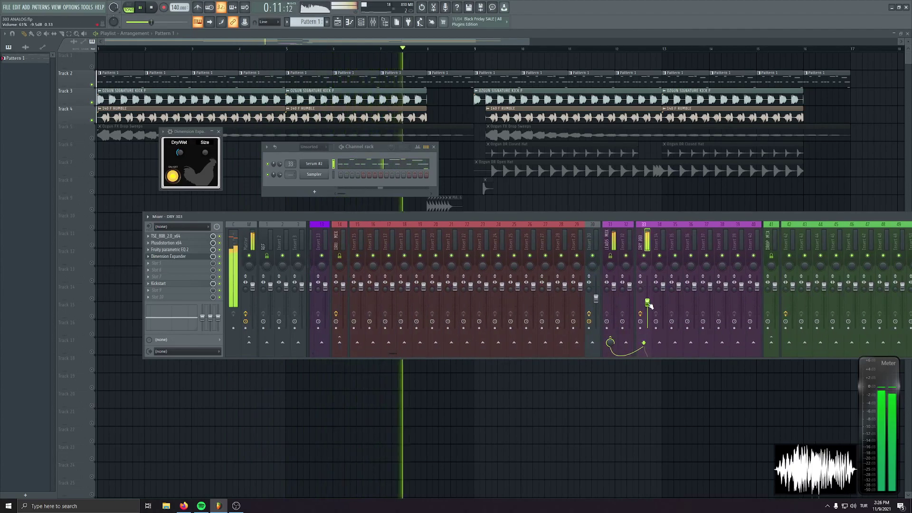
drag(648, 304, 647, 301)
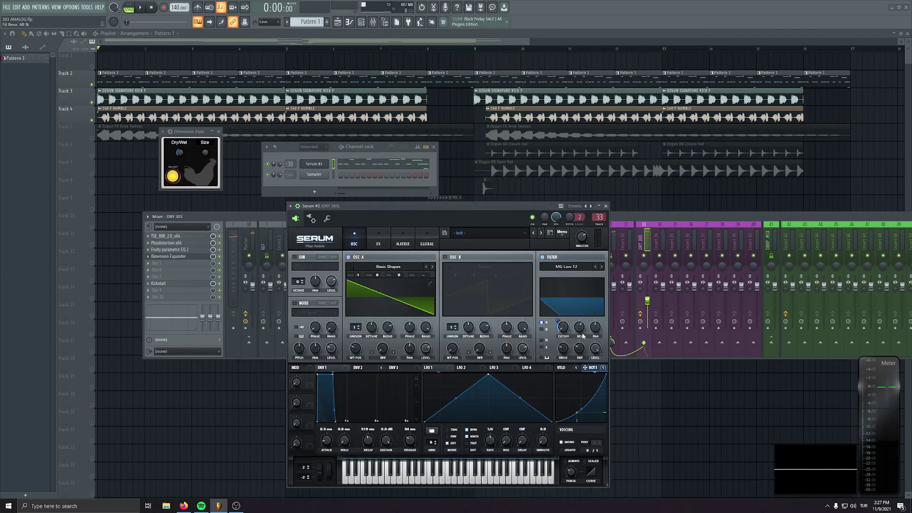
Adjust the filter resonance in Serum, audition the line, and close the synth window
drag(578, 328, 590, 355)
key(space)
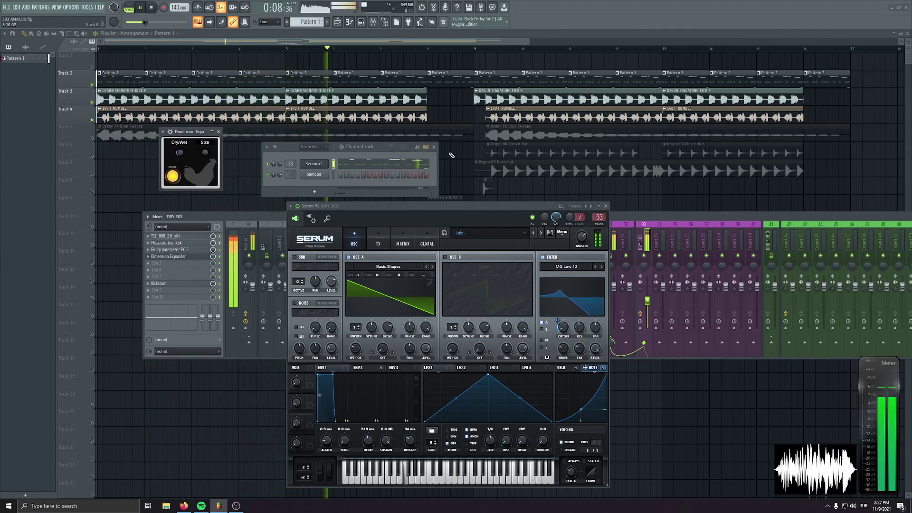
click(606, 206)
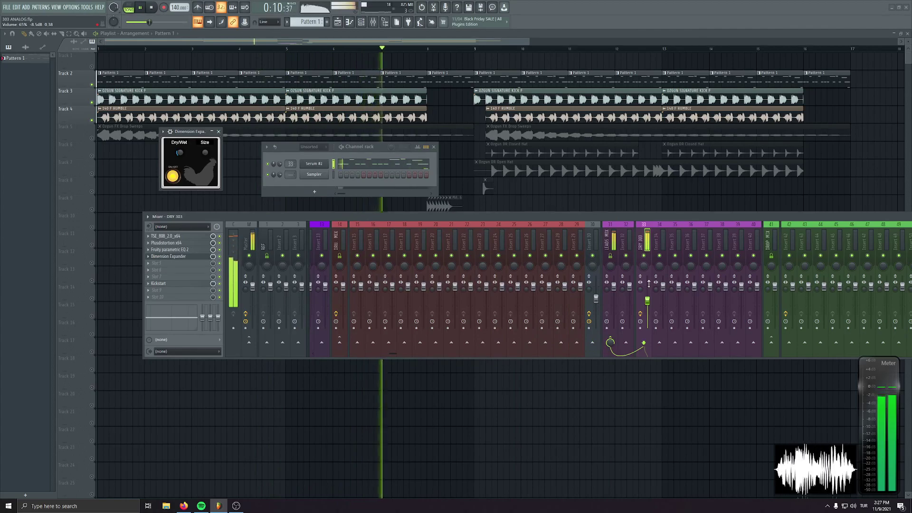
Adjust envelope 2's release in Serum during playback, stop playback, and close the synth
click(308, 163)
click(372, 367)
scroll(410, 448, down, 5)
scroll(411, 445, down, 2)
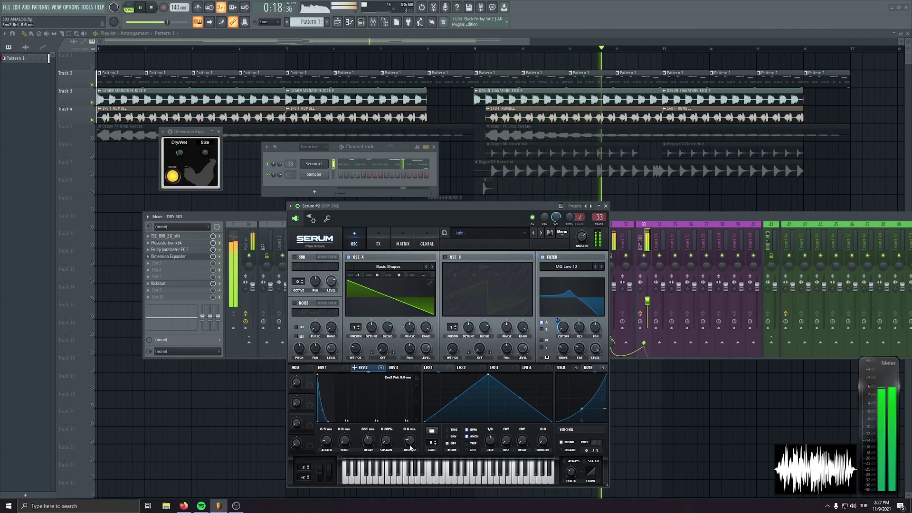
key(space)
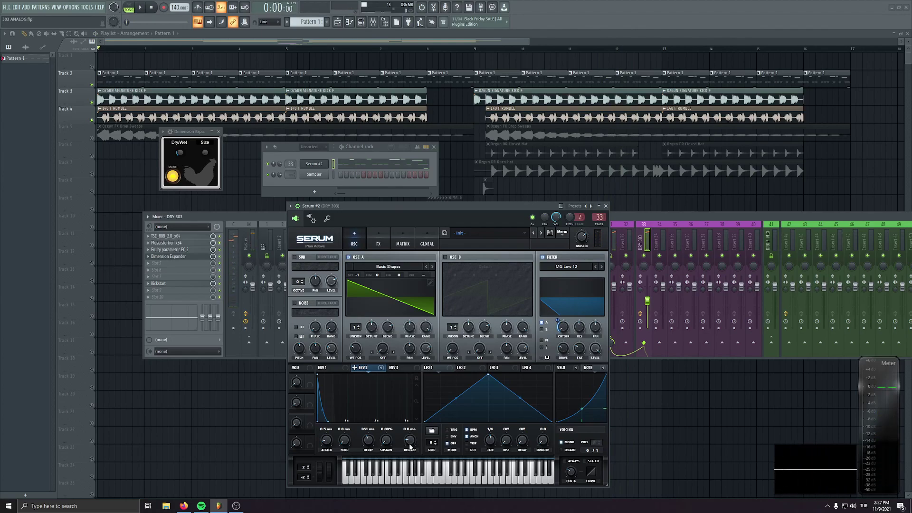
click(606, 207)
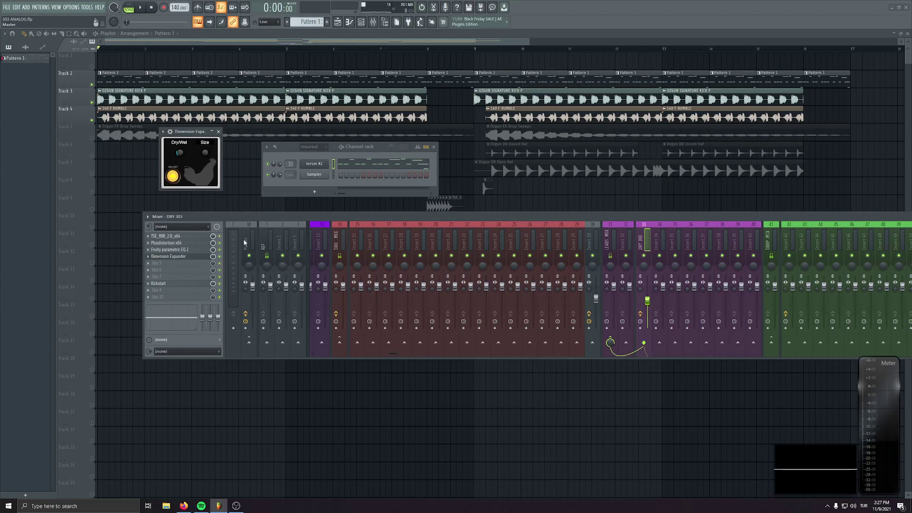
Add Fruity Delay 3 to slot 5 of the DRY 303 track with the VOX preset, and place its window above the mixer
click(324, 171)
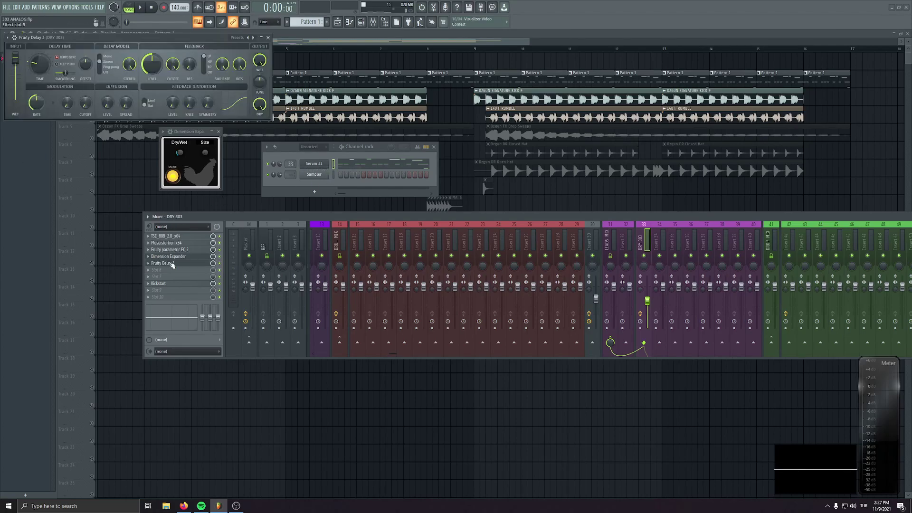
drag(82, 79, 232, 159)
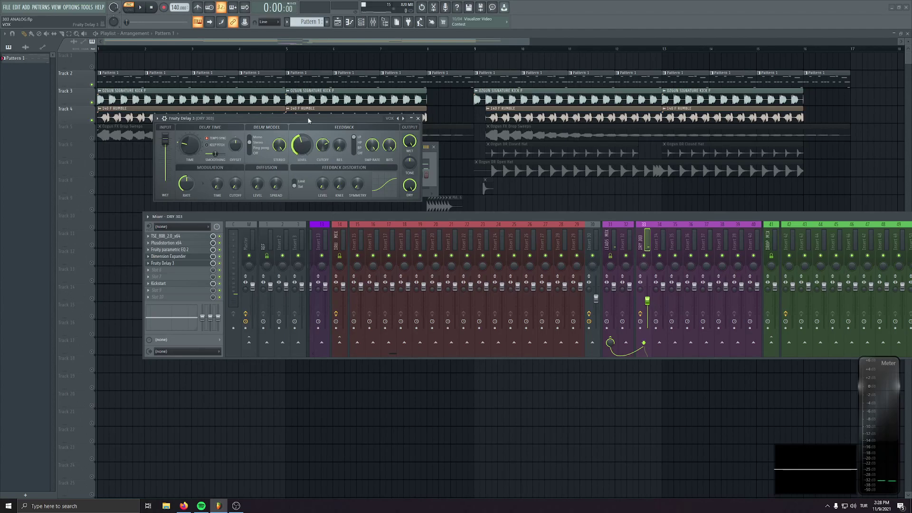
drag(307, 120, 308, 124)
Set Fruity Delay 3's model to ping pong and lower its wet output below 40% while auditioning the line
key(space)
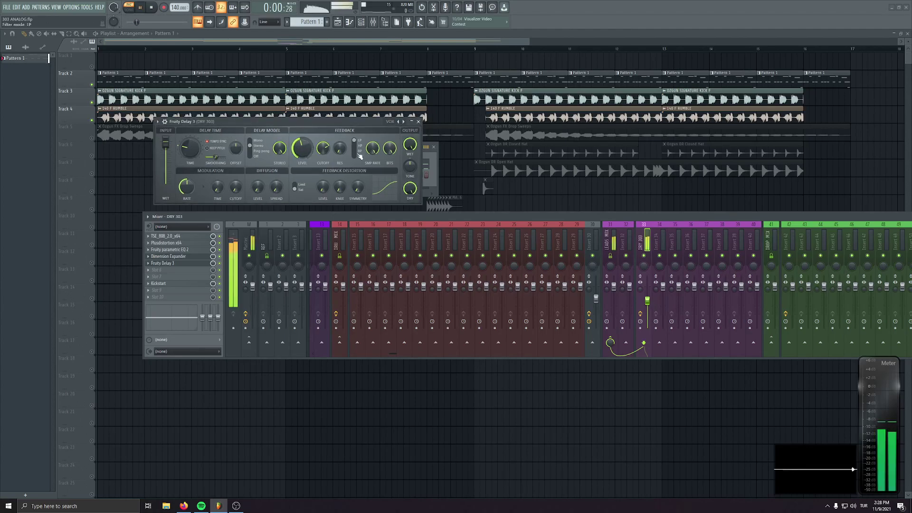
drag(409, 151, 409, 164)
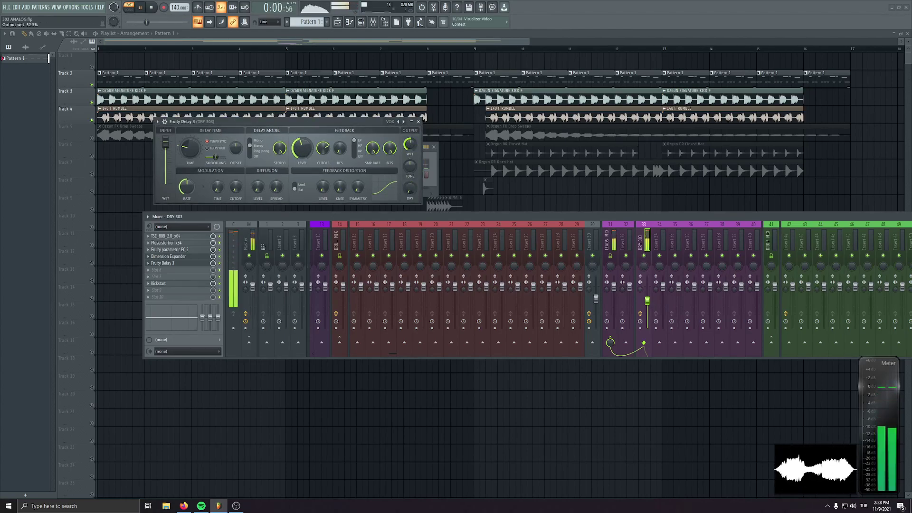
click(256, 151)
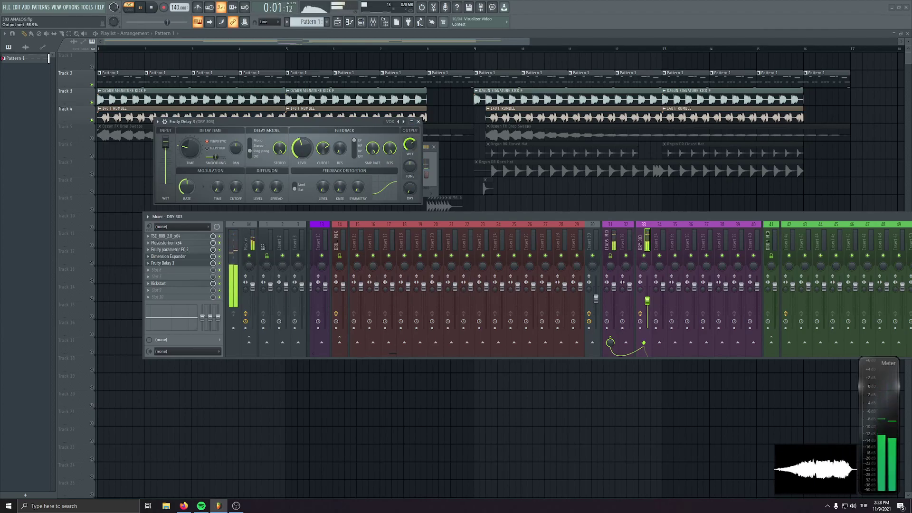
drag(416, 142, 415, 150)
key(space)
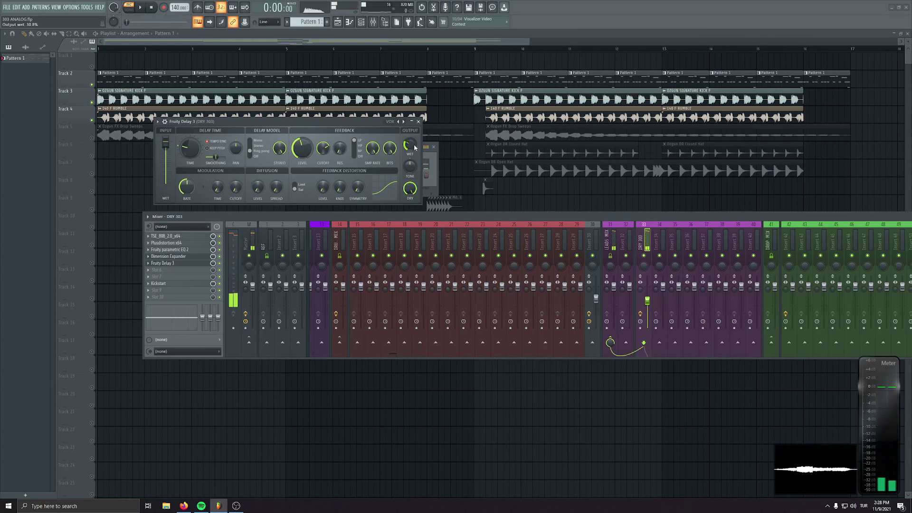
key(space)
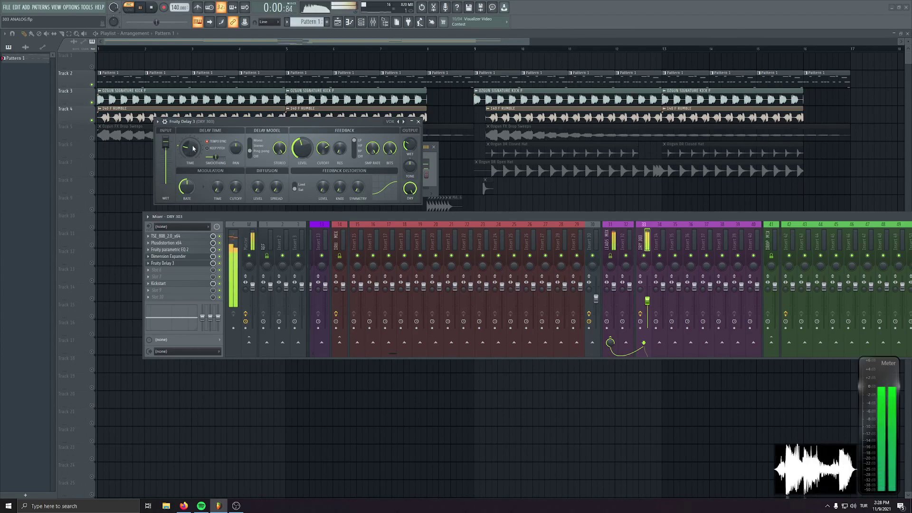
drag(407, 141, 407, 144)
key(space)
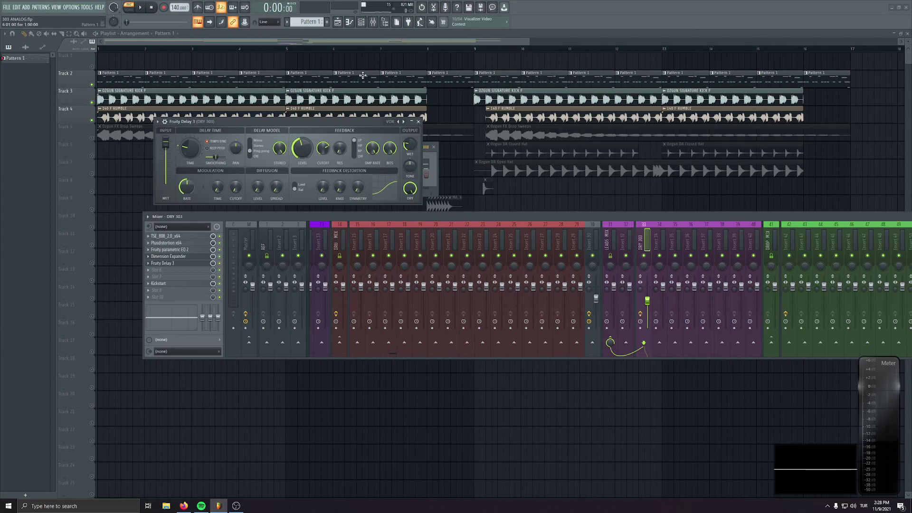
Add Fruity Reeverb 2 to slot 6 of the DRY 303 track and load its Big Room LEAD preset
drag(125, 52, 274, 230)
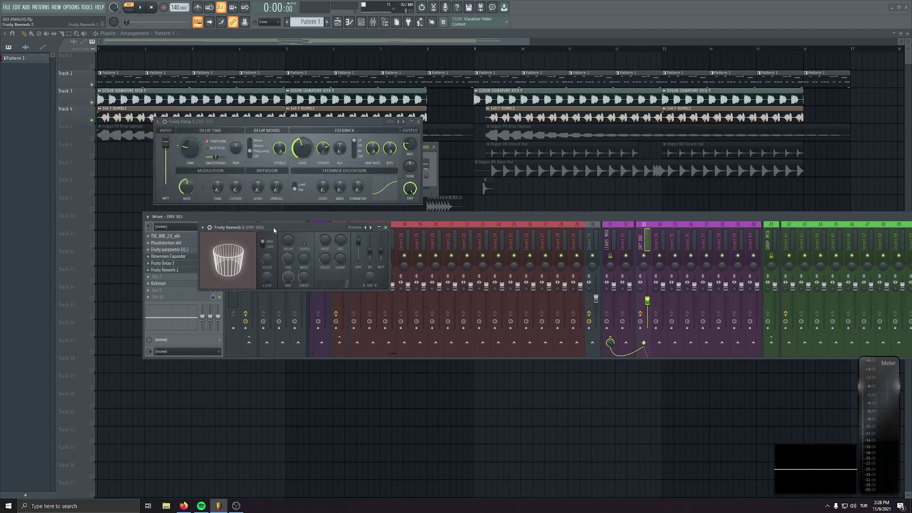
click(203, 232)
click(299, 260)
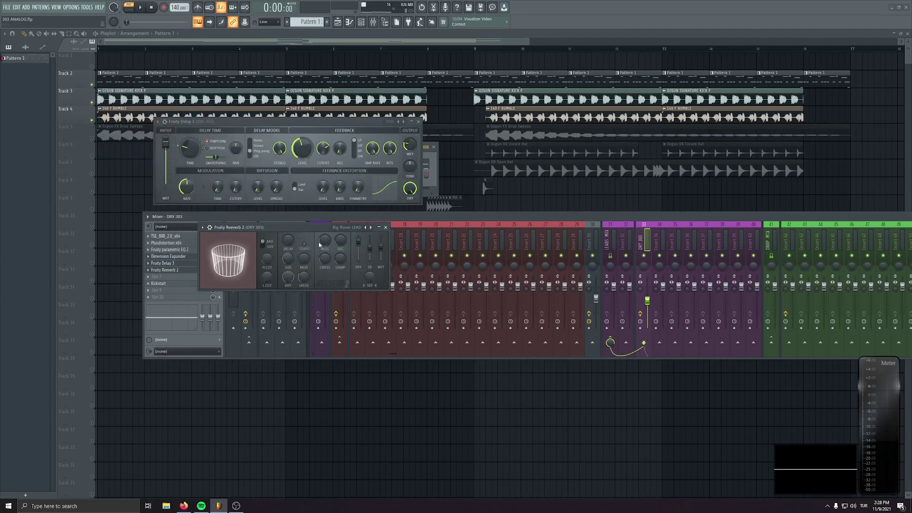
drag(300, 227, 295, 233)
Lower Fruity Reeverb 2's wet level to 30% during playback and close its window
key(space)
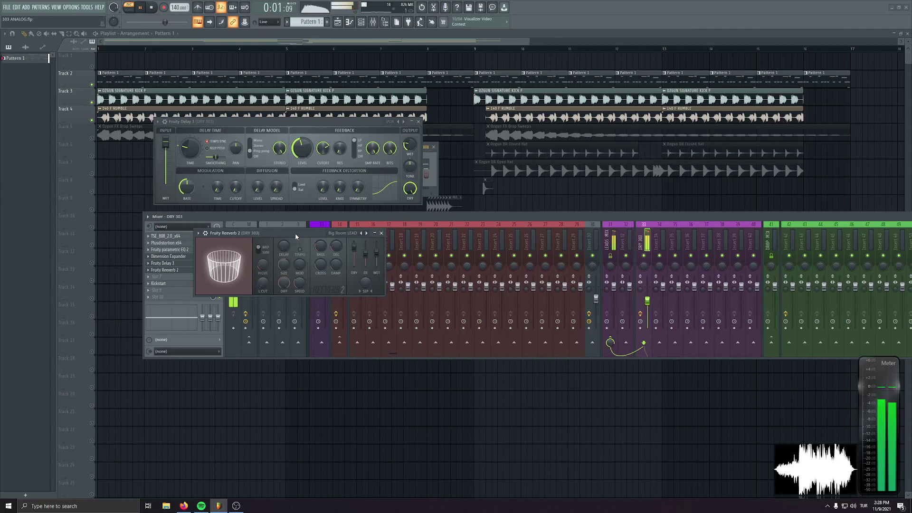
drag(376, 251, 377, 263)
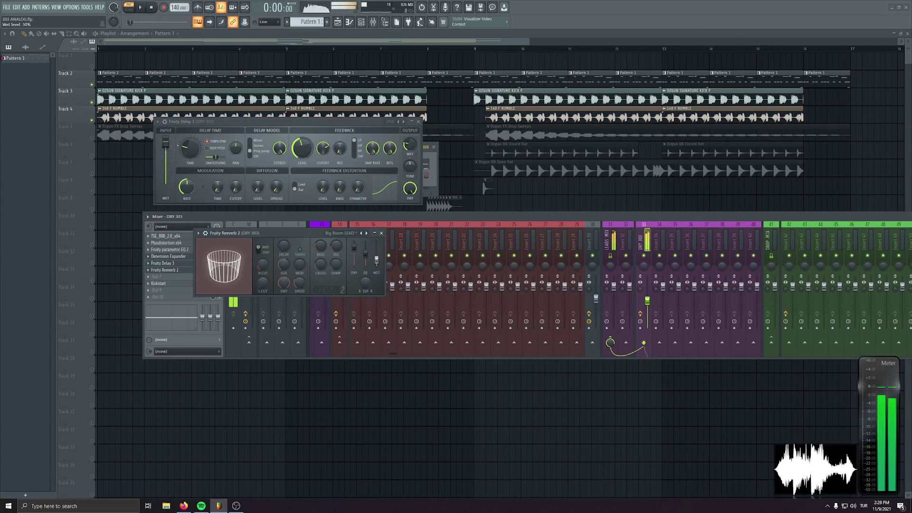
key(space)
click(380, 233)
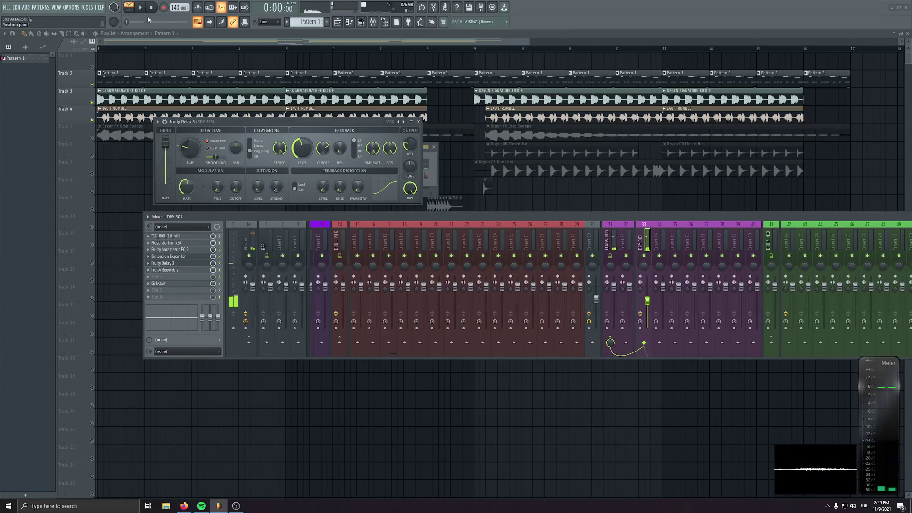
Add Fruity peak controller to slot 1 of the DRY 303 track and reopen Fruity Reeverb 2
click(171, 279)
click(173, 89)
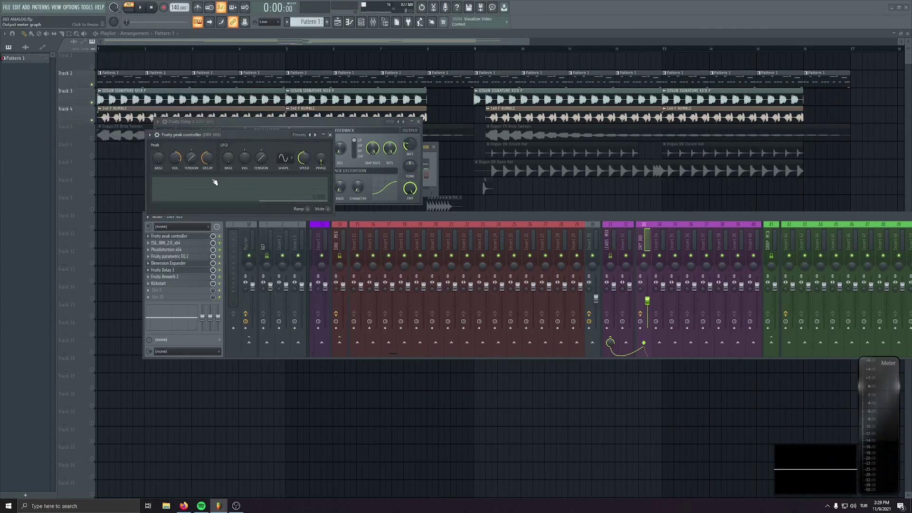
click(204, 278)
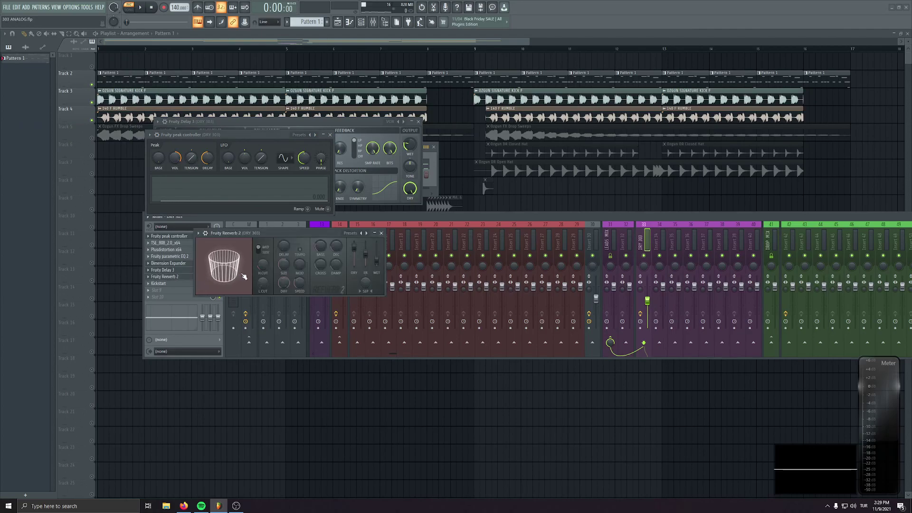
Link the reverb's wet level to Peak ctrl - Peak with the inverted 1-Input mapping formula
right_click(378, 260)
click(406, 327)
click(454, 242)
click(453, 270)
click(497, 271)
click(506, 293)
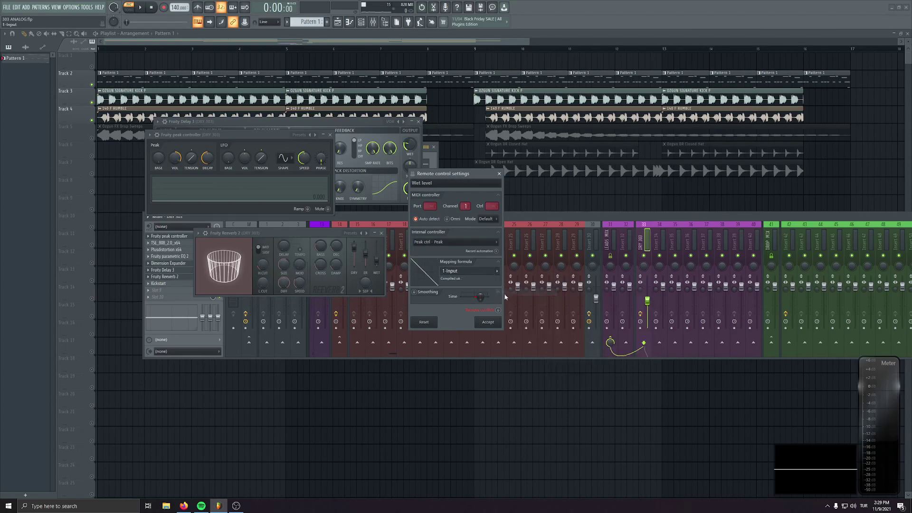
click(488, 323)
Raise the peak controller's base and tune its volume while auditioning the reverb ducking
drag(273, 135, 292, 133)
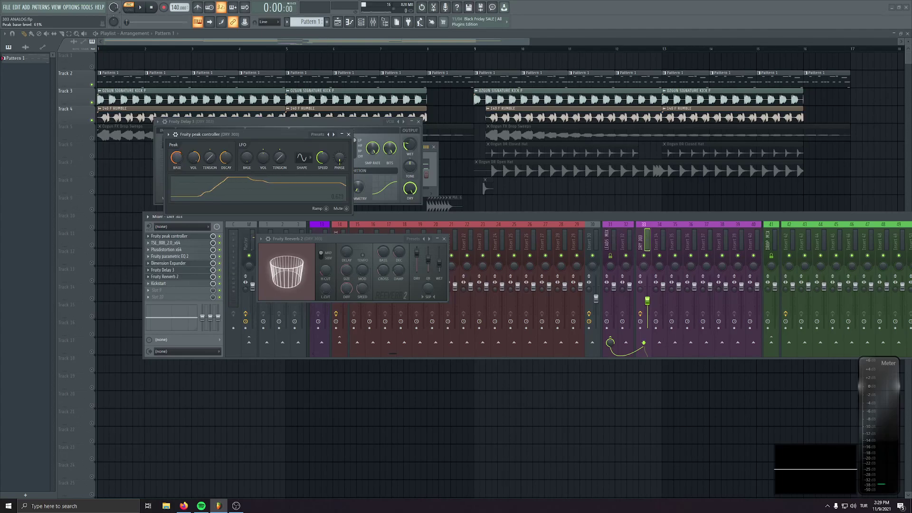
drag(176, 157, 181, 161)
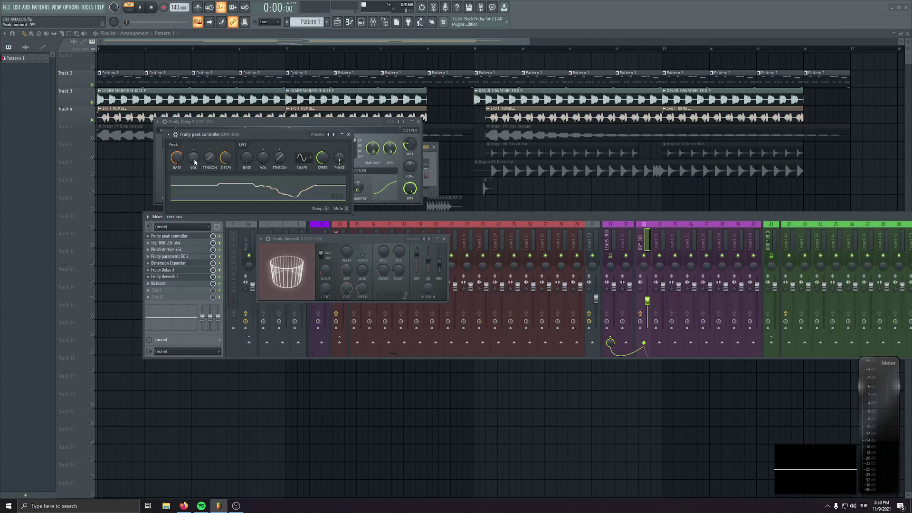
key(space)
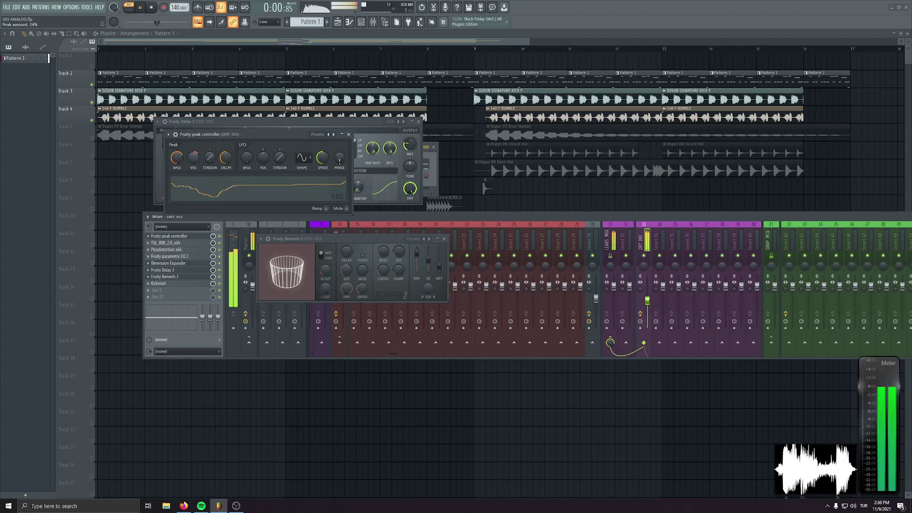
scroll(197, 158, up, 5)
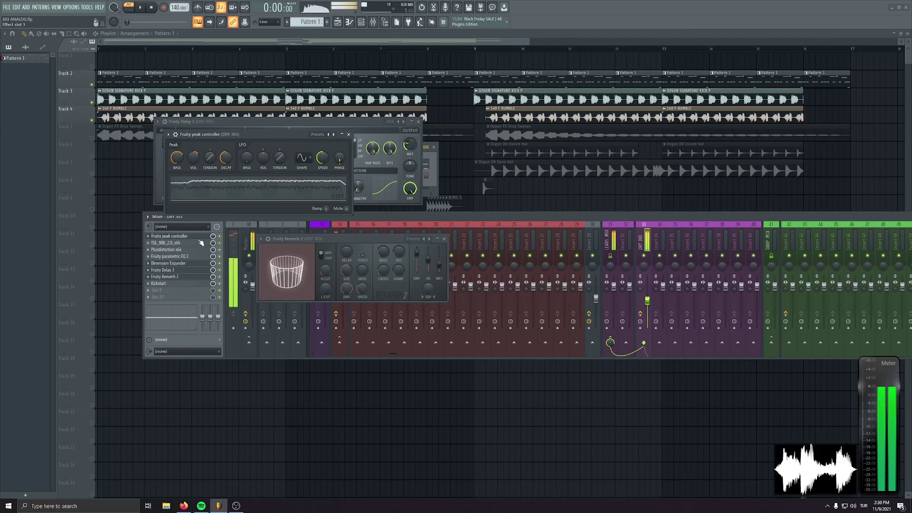
key(space)
Reopen Serum beside the effect windows, audition the line, and set the synth's master volume to 100%
drag(260, 125, 261, 196)
click(314, 164)
key(space)
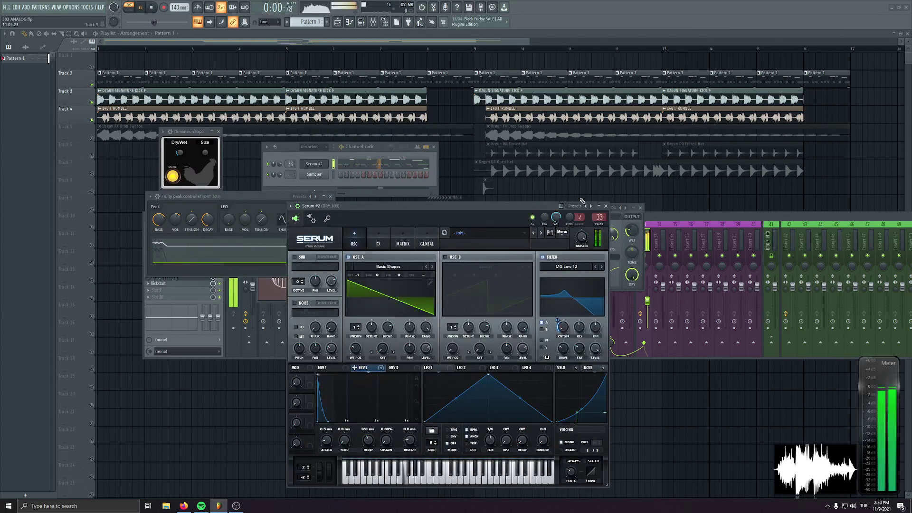
drag(582, 236, 515, 144)
key(space)
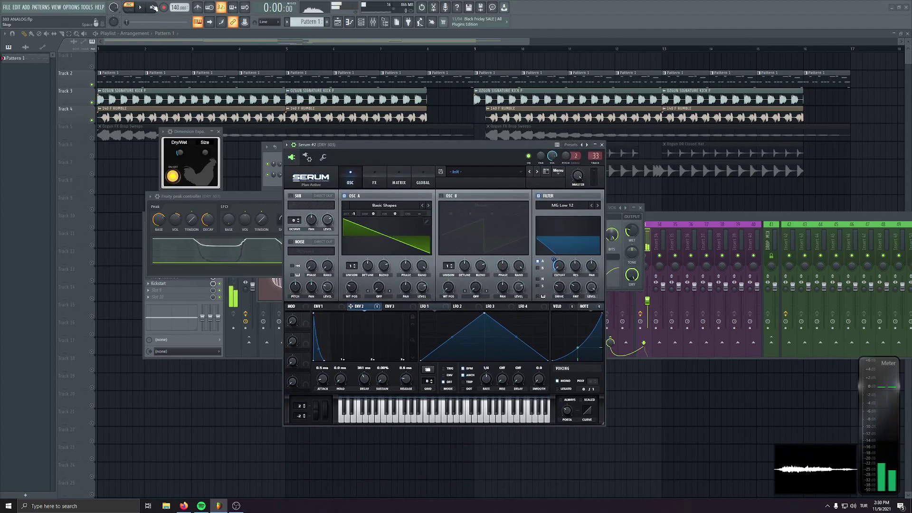
drag(580, 178, 581, 185)
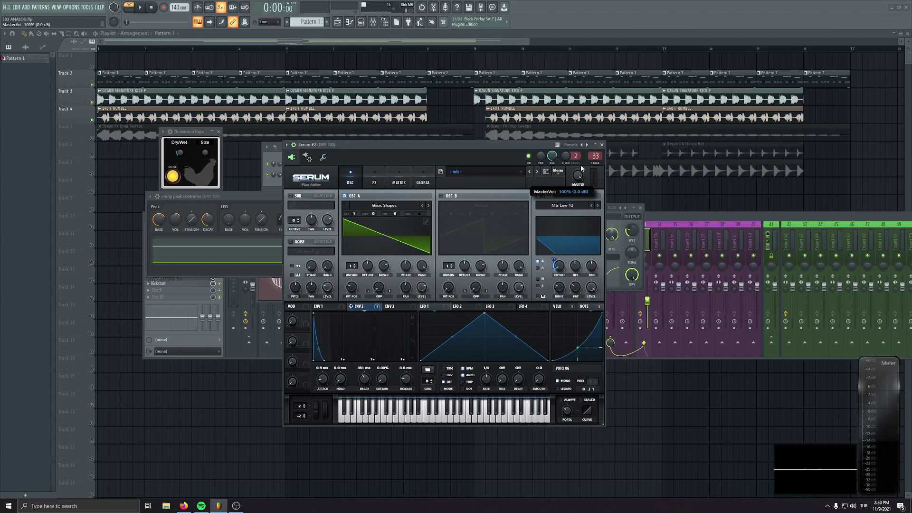
Audition the synth line and move the Serum window aside to watch the peak controller respond
key(space)
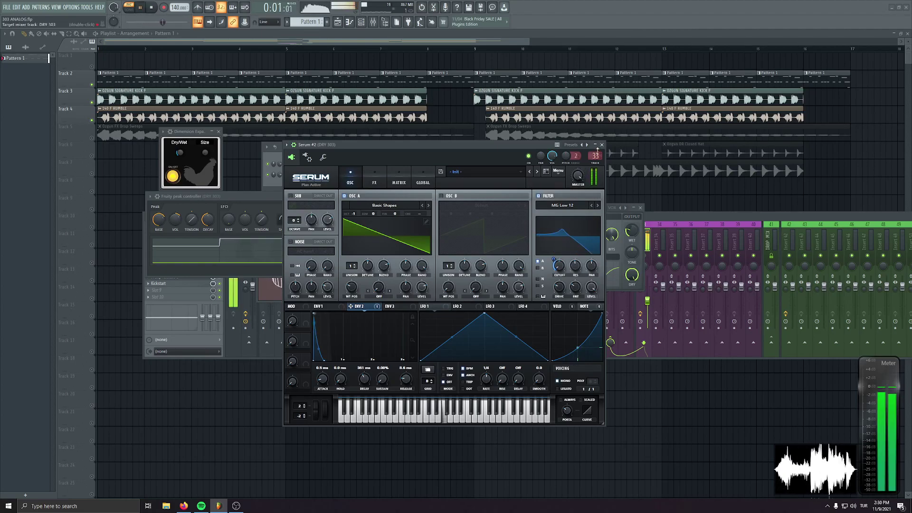
key(space)
key(space)
drag(350, 145, 413, 139)
key(space)
key(space)
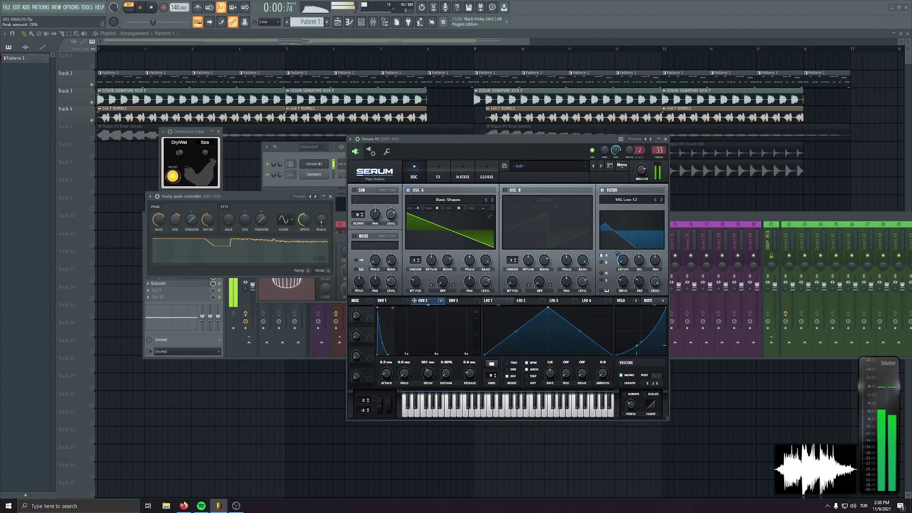
key(space)
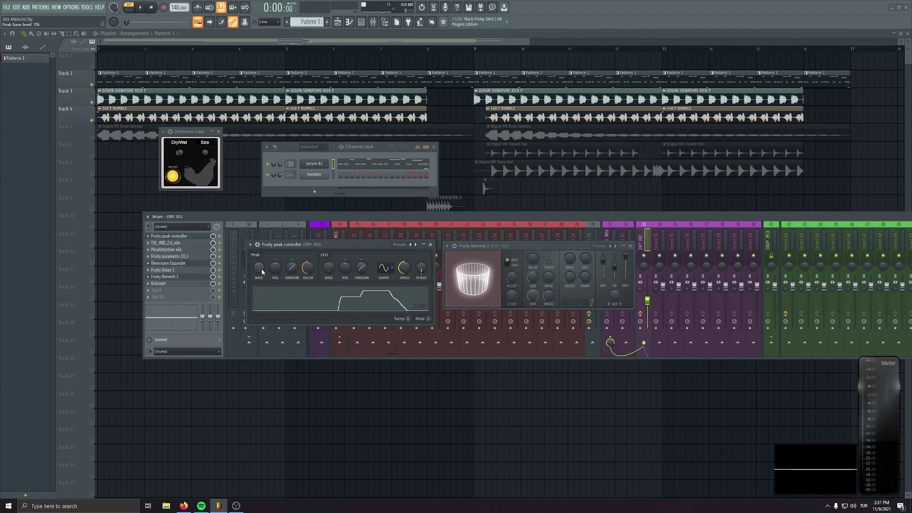
Retune the peak controller's volume and decay and set its peak base to about 53% while auditioning the reverb ducking
key(space)
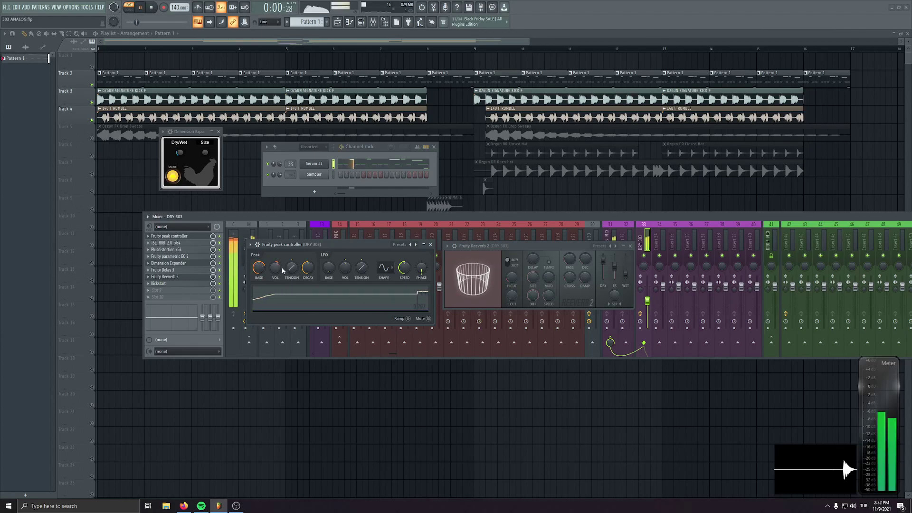
key(space)
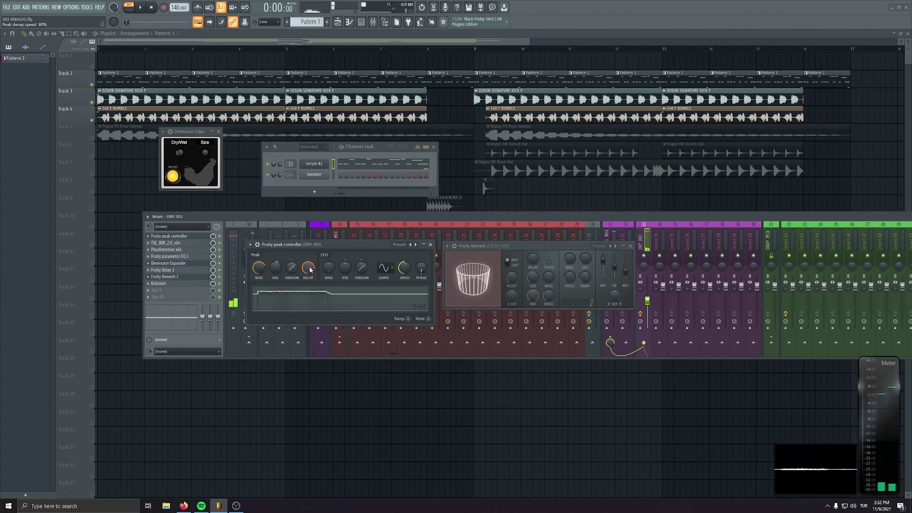
key(space)
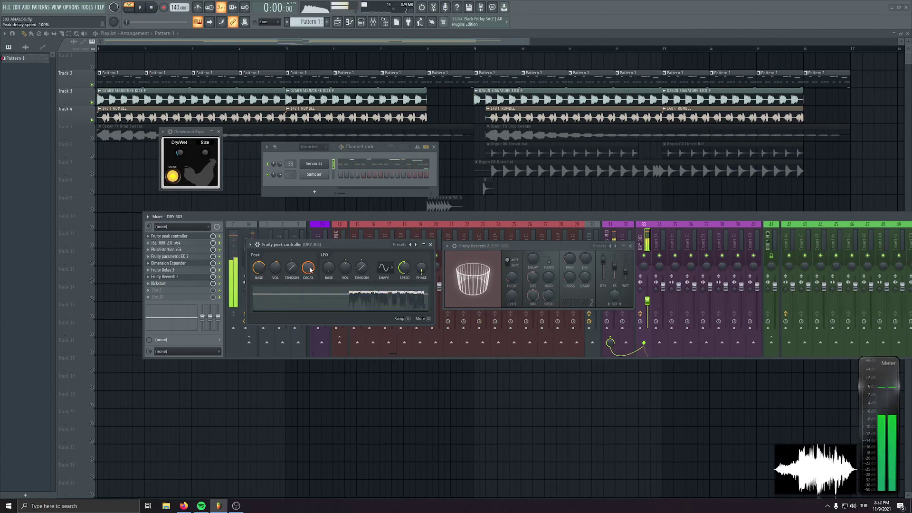
key(space)
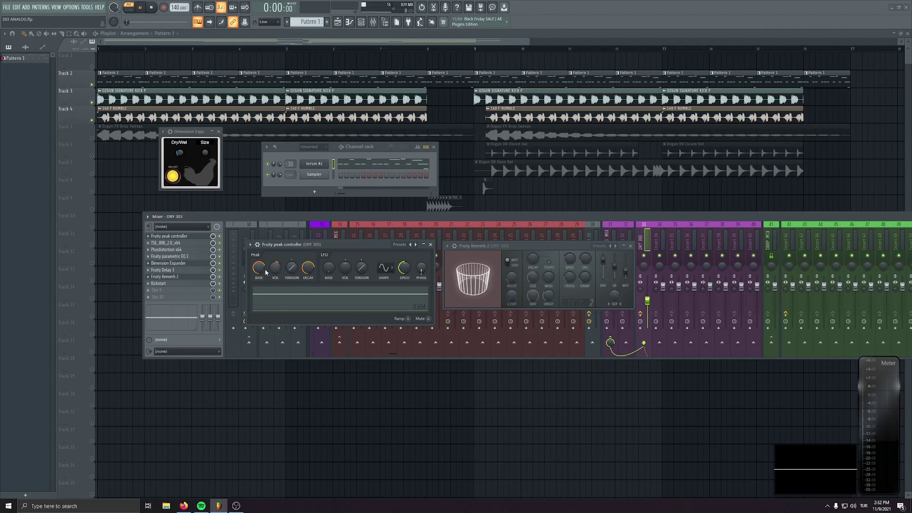
key(space)
mouse_move(275, 268)
mouse_down()
mouse_move(258, 280)
mouse_move(259, 272)
mouse_up()
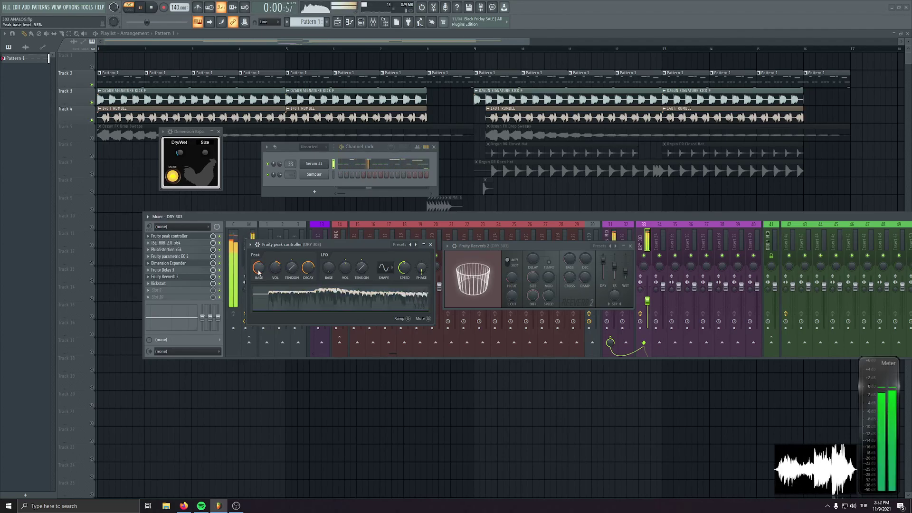
key(space)
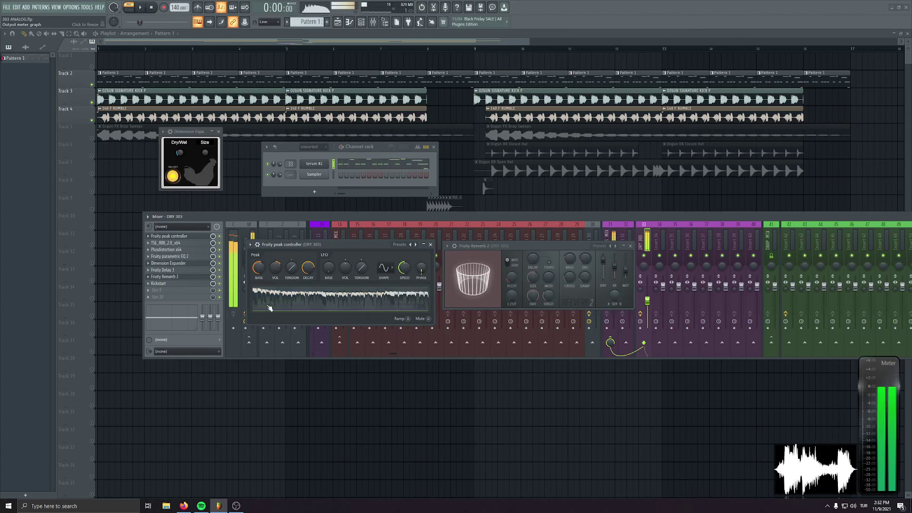
Add a second Fruity parametric EQ 2 in slot 5 of the DRY 303 track and enlarge its window
click(430, 244)
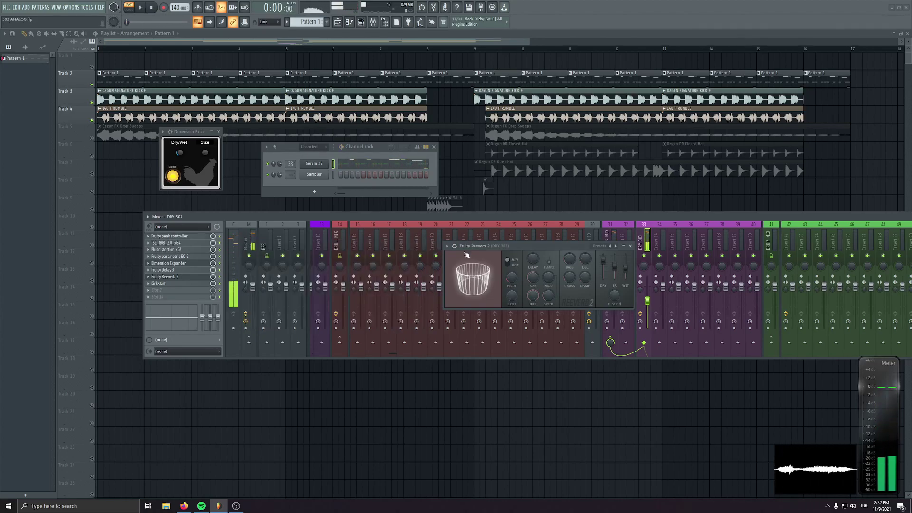
click(630, 246)
click(592, 241)
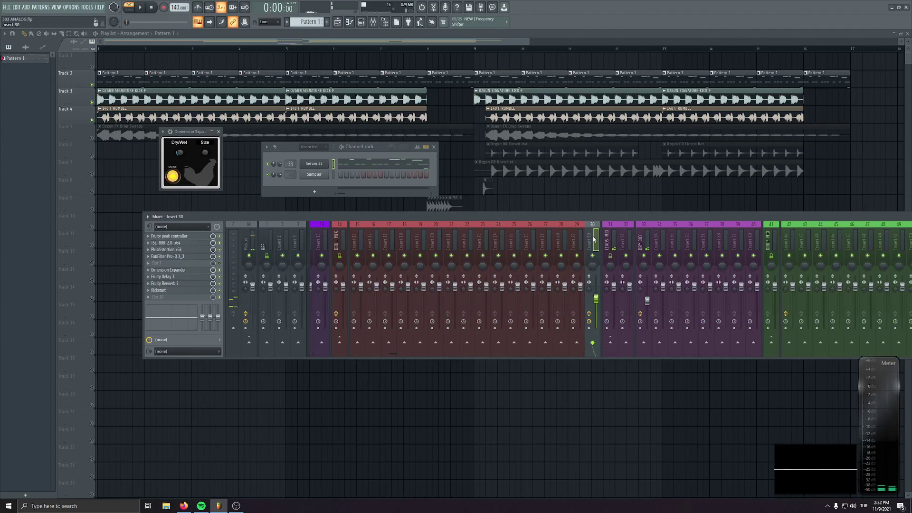
click(642, 241)
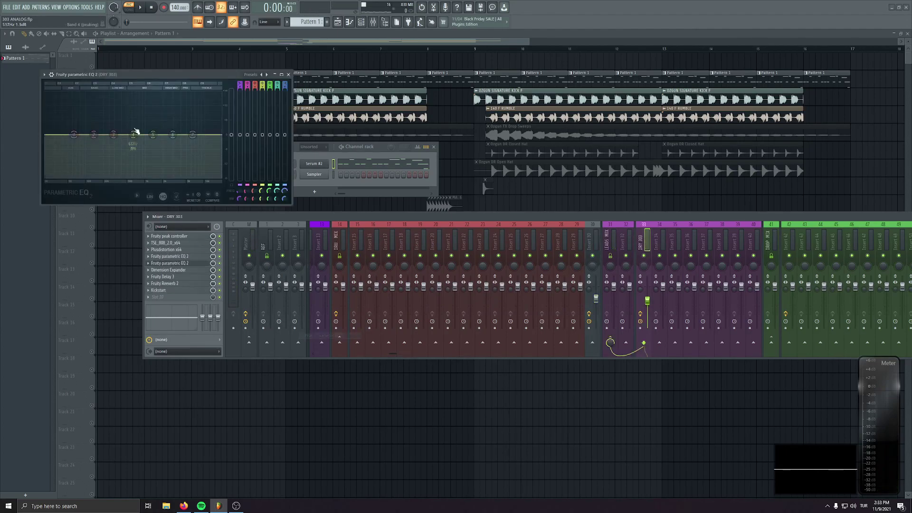
drag(293, 205, 620, 425)
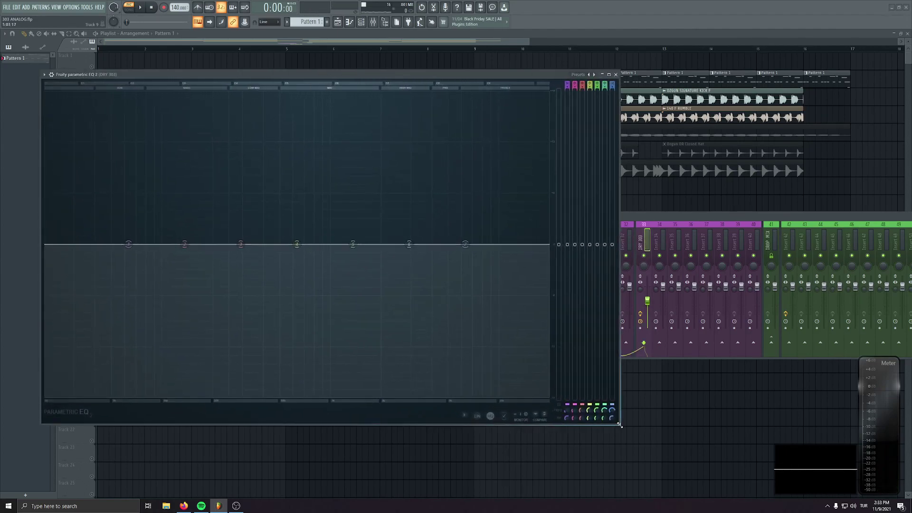
drag(311, 77, 395, 135)
drag(137, 51, 20, 51)
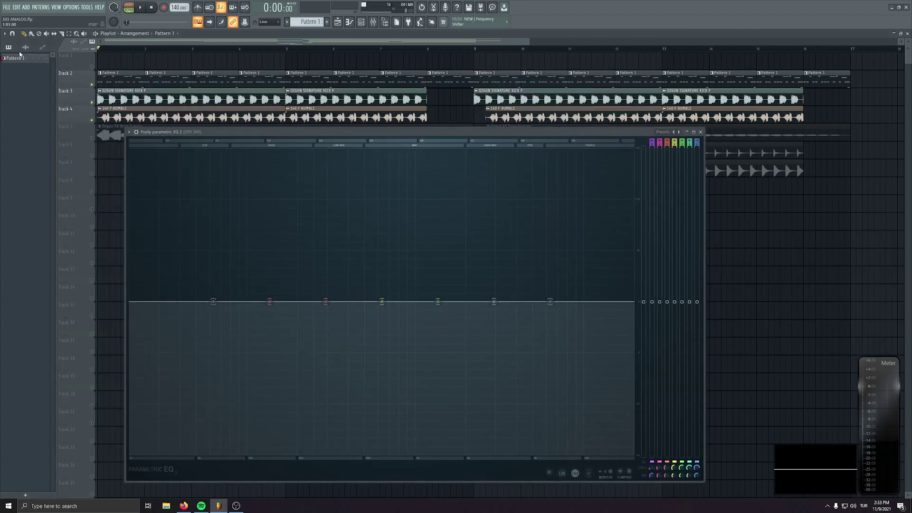
drag(304, 125, 319, 90)
During playback, boost the new equalizer's bands 6 and 7 gently, and raise band 3 about 0.8 dB near 1.1 kHz
key(space)
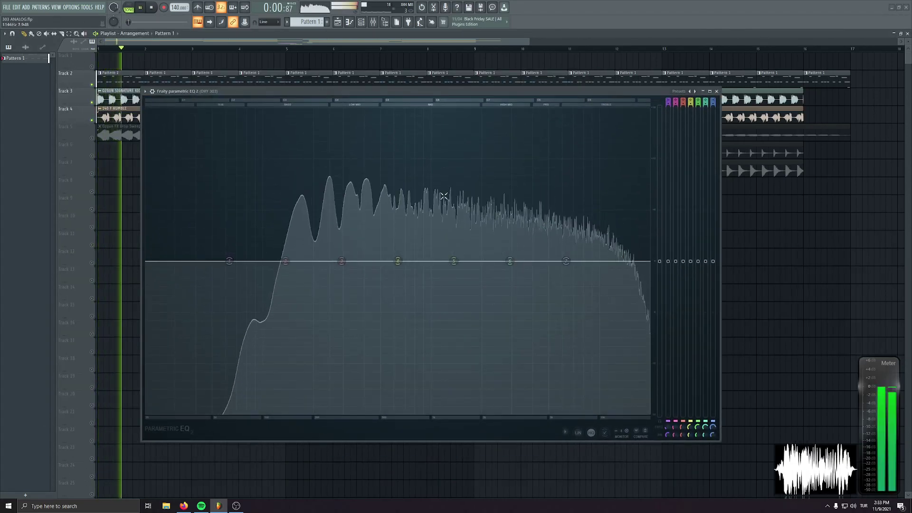
drag(510, 261, 532, 236)
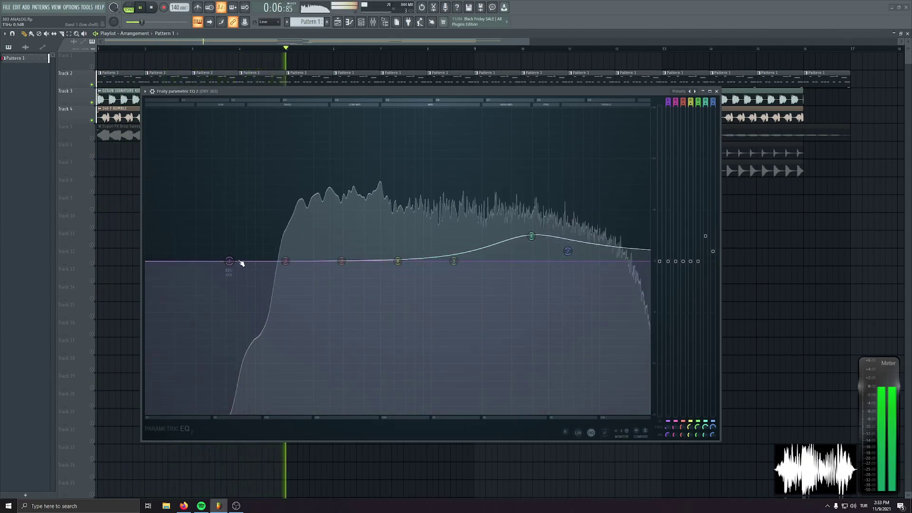
drag(341, 260, 440, 234)
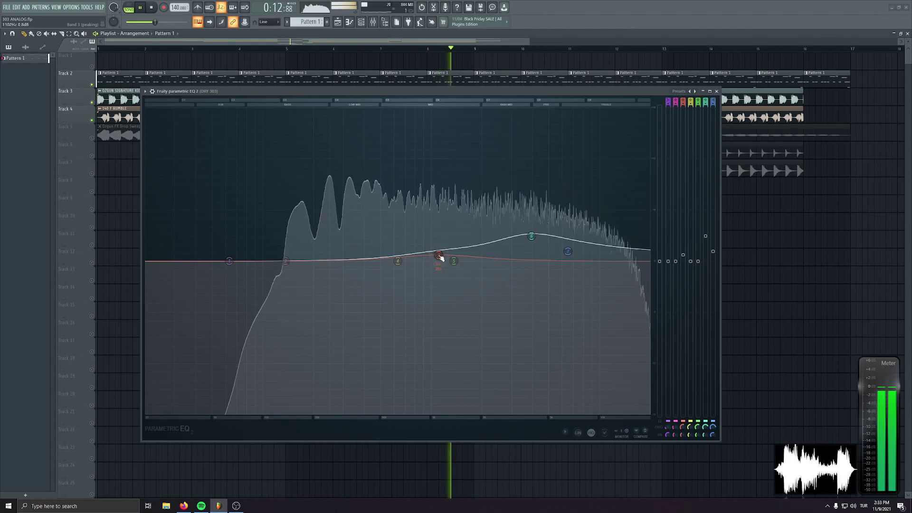
drag(440, 257, 438, 255)
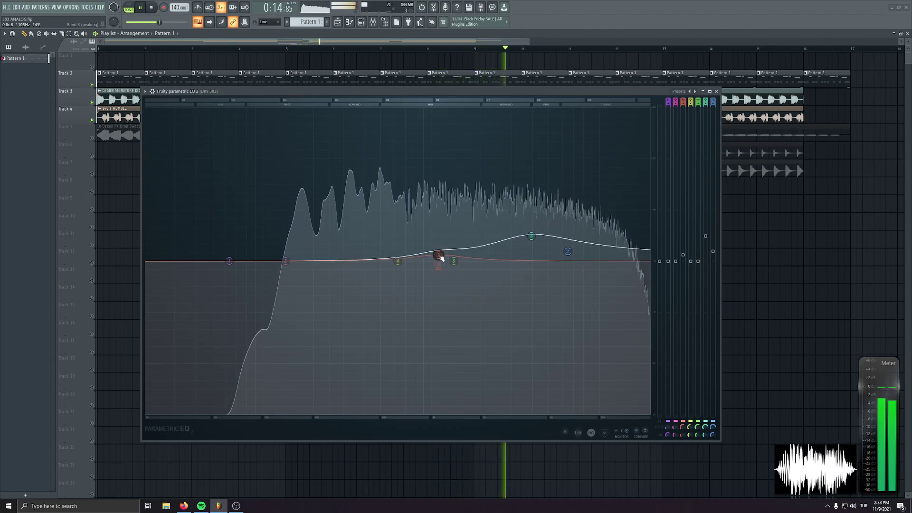
Uncover the mixer, reopen the DRY 303 track's Fruity Reeverb 2 and peak controller, and audition the ducking
key(F9)
drag(680, 95, 313, 200)
drag(521, 217, 730, 221)
click(853, 235)
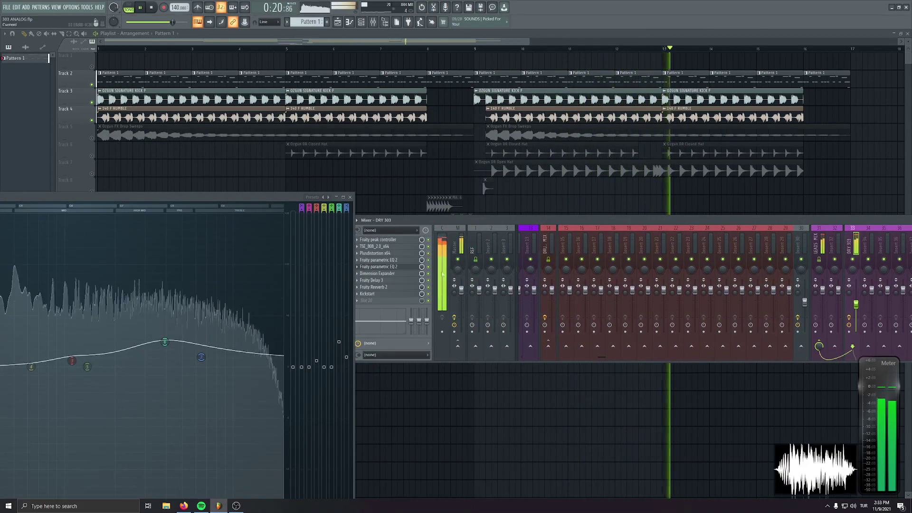
key(space)
click(373, 287)
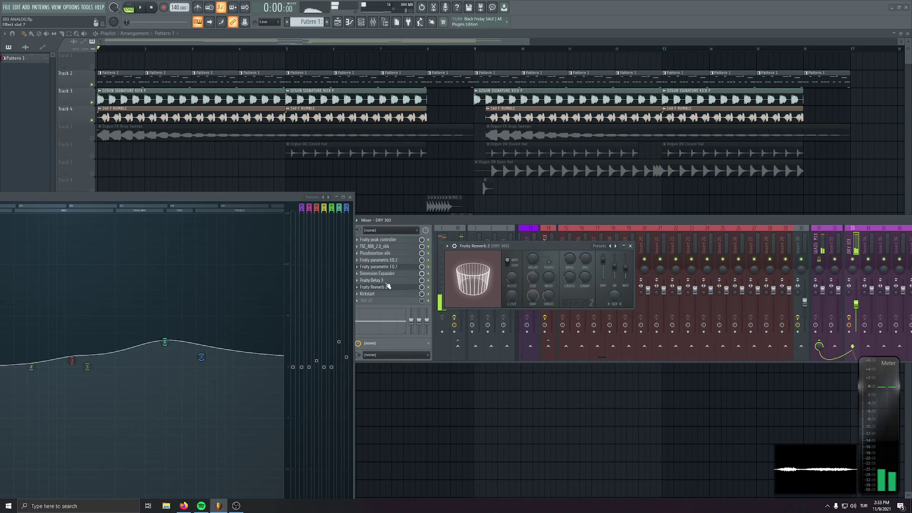
click(398, 241)
key(space)
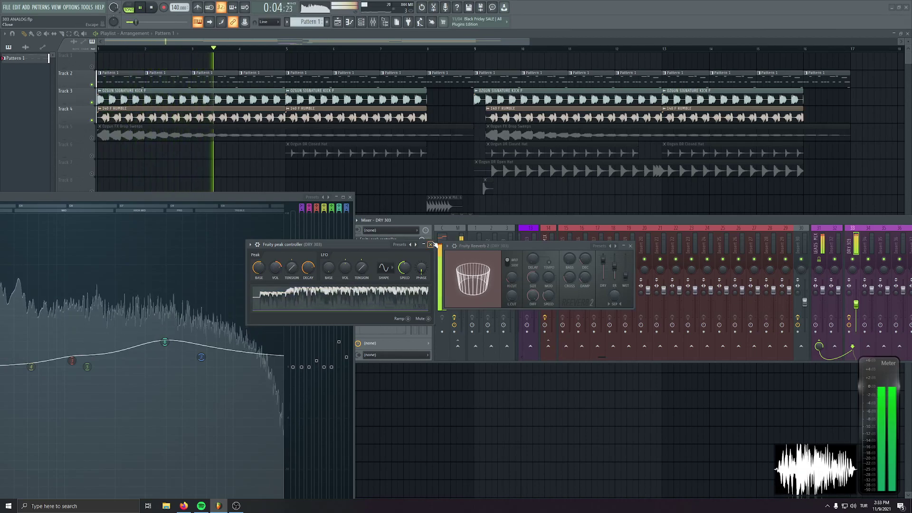
Close the peak controller, Fruity Reeverb 2 and parametric equalizer windows
click(430, 245)
click(630, 246)
drag(251, 196, 603, 121)
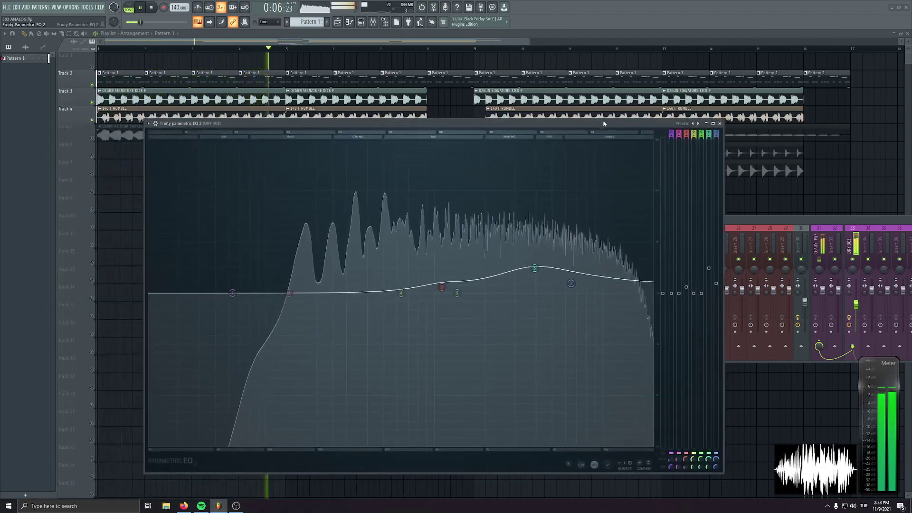
click(717, 123)
Check the master track's frequency spectrum in SPAN Plus, close it and reselect the DRY 303 track
click(454, 243)
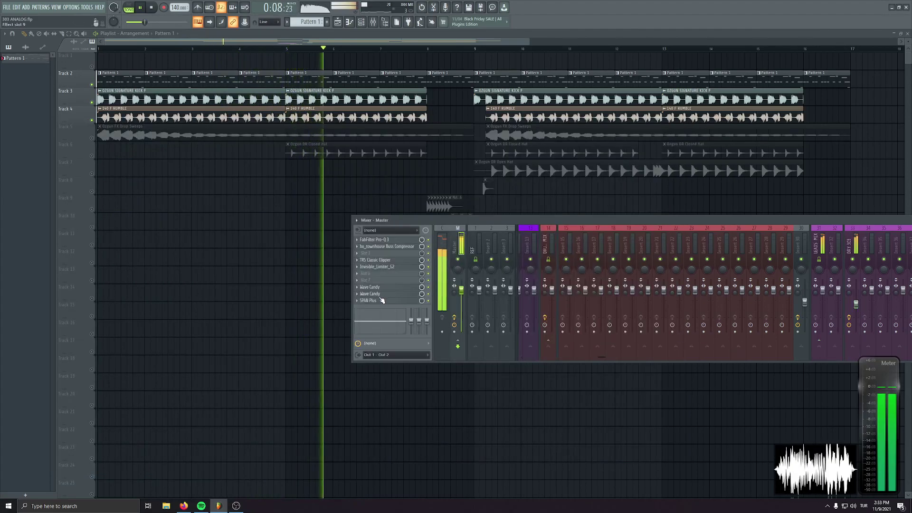
click(380, 301)
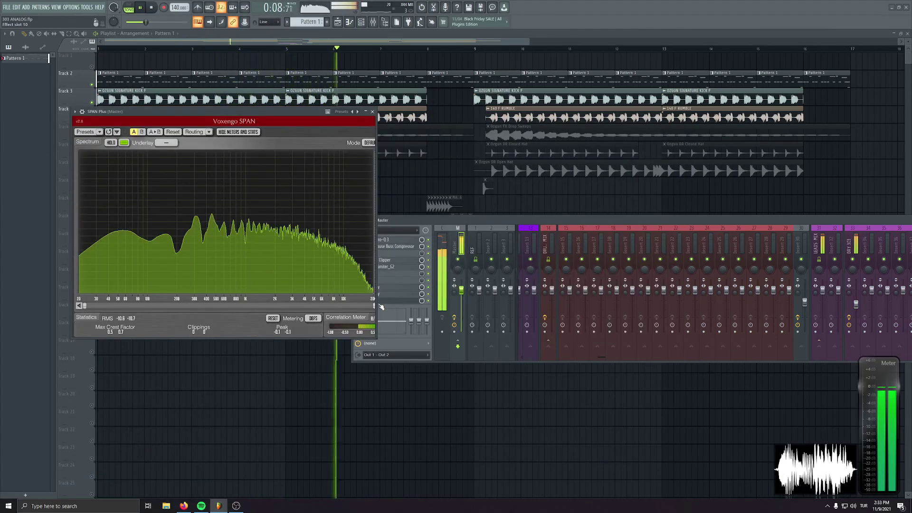
click(372, 111)
click(856, 304)
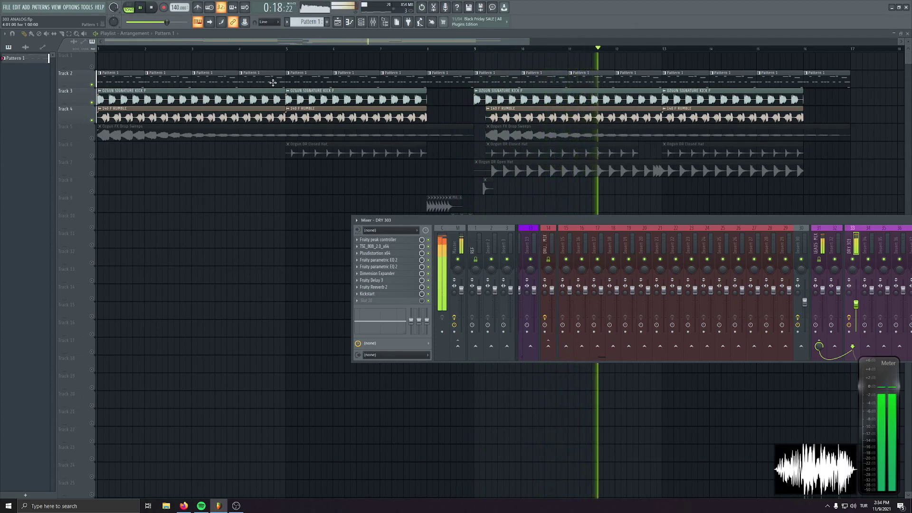
Unmute all the playlist tracks and play the full arrangement from the start
key(space)
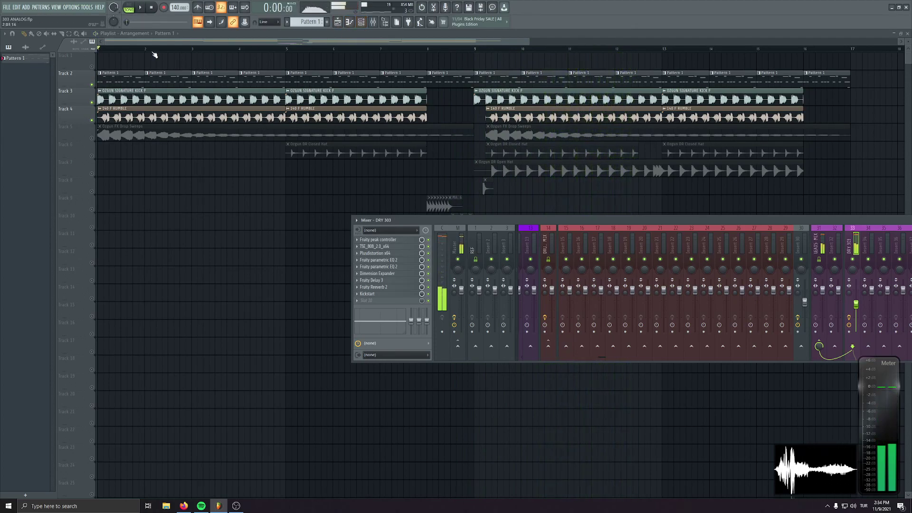
key(F9)
right_click(93, 136)
right_click(93, 137)
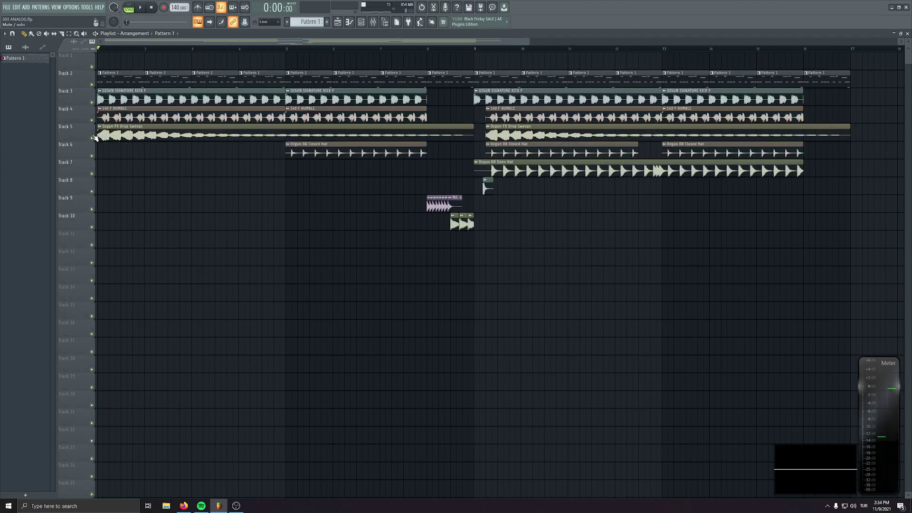
scroll(255, 275, down, 4)
scroll(382, 260, down, 3)
scroll(384, 261, up, 4)
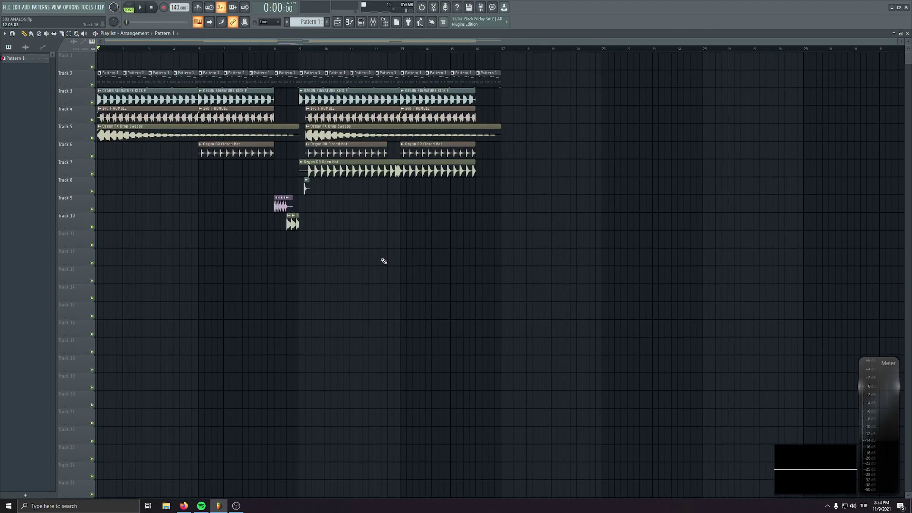
key(space)
Reopen Serum #2 alongside the mixer and lower the LEADS MIX bus volume to 92%
click(373, 21)
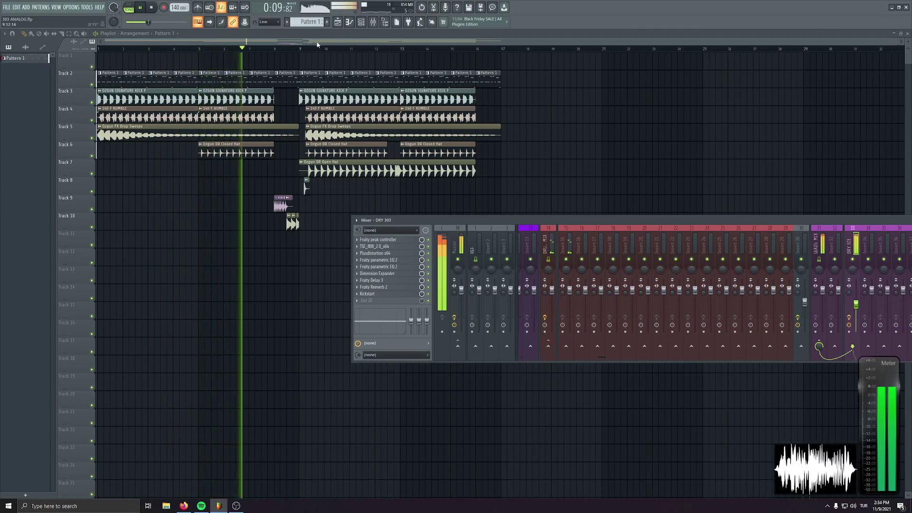
click(350, 22)
click(314, 164)
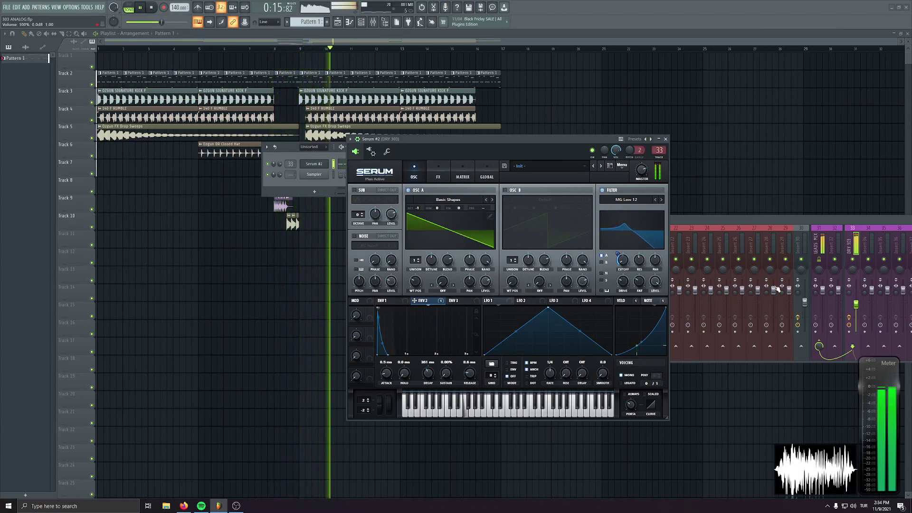
drag(823, 291, 822, 294)
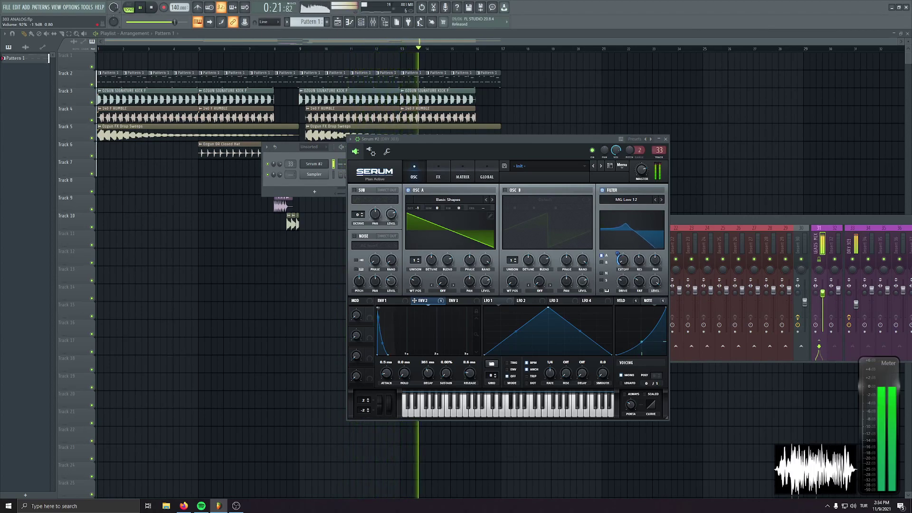
Adjust Env 1's release in Serum and set Env 2's decay to 307 ms and release to 48 ms
click(401, 303)
drag(469, 374, 470, 380)
click(433, 301)
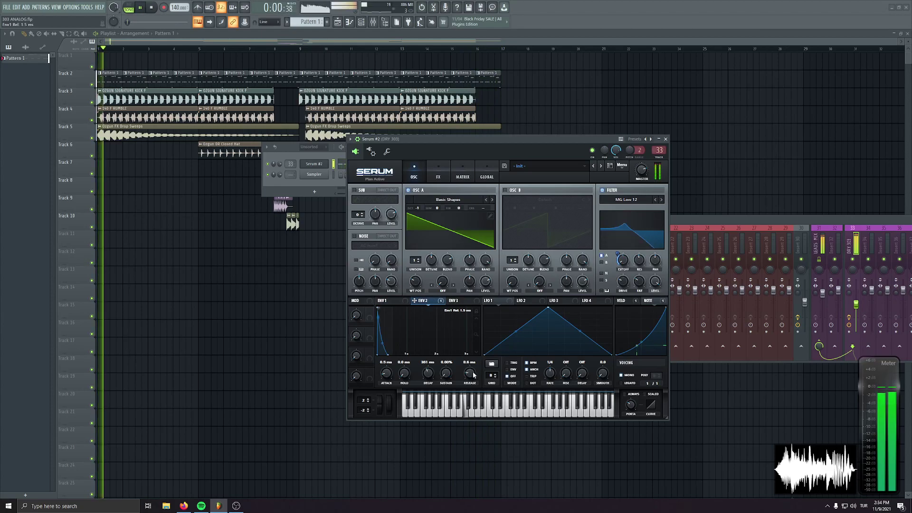
drag(470, 375, 428, 381)
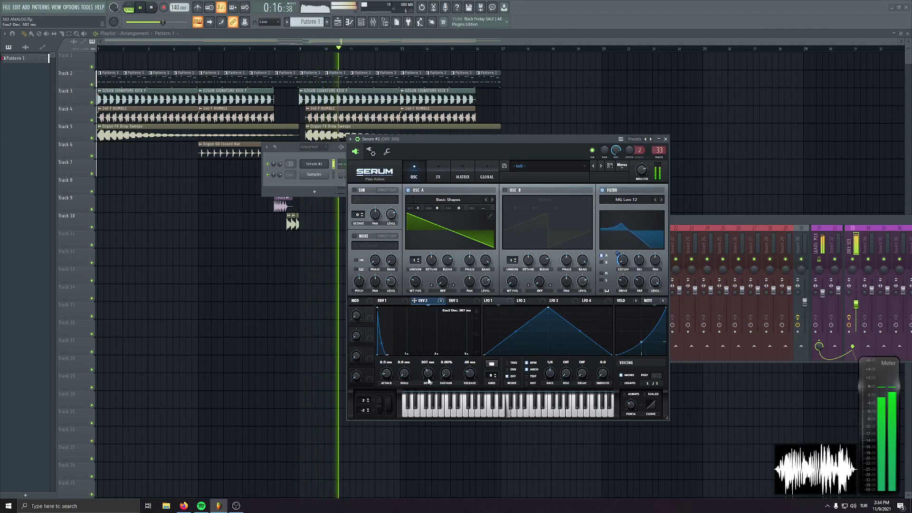
Raise the DRY 303 track's volume slightly, and set Serum's Env 2 release to 16 ms and portamento time to about 151 ms
drag(856, 303, 856, 301)
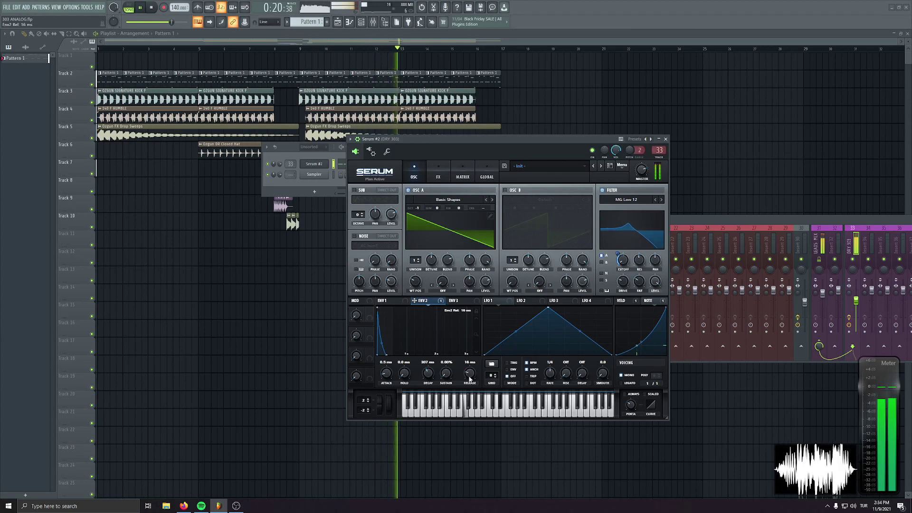
drag(631, 405, 630, 402)
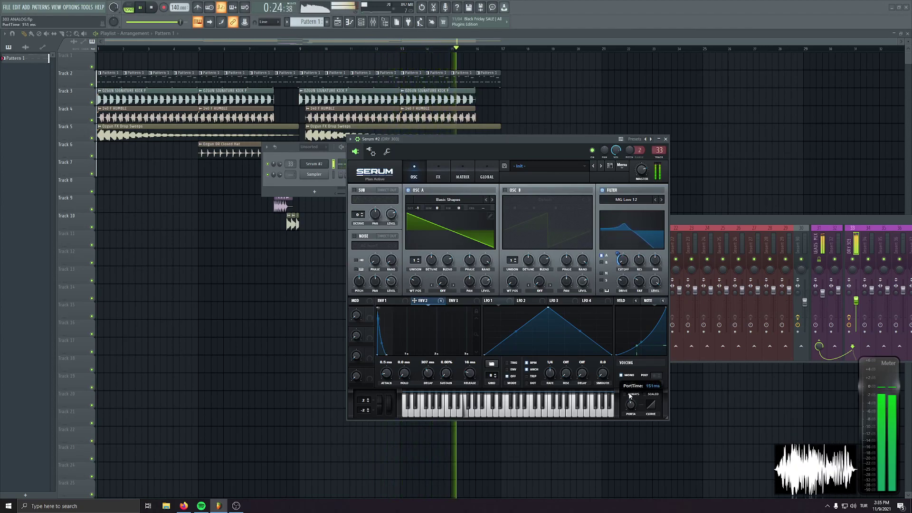
Stop playback, restore the Serum #2 window, and put Macro 1 and Macro 2 into use, with Macro 2 controlling Env 2's release
drag(428, 373, 471, 381)
key(space)
double_click(438, 138)
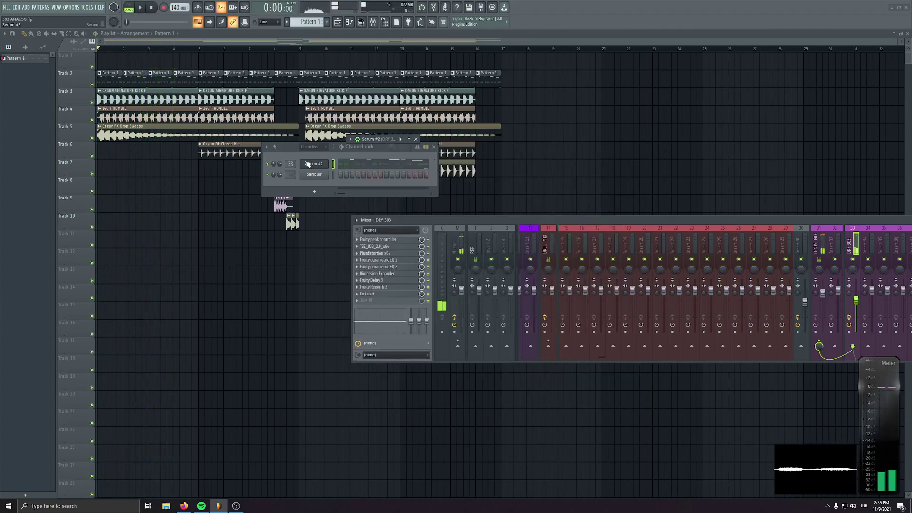
click(409, 139)
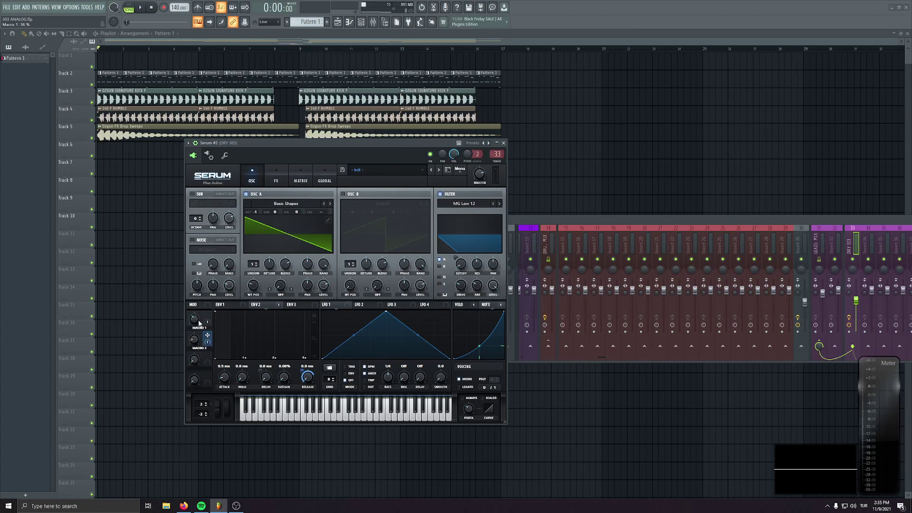
Play the arrangement while sweeping Serum's Macros 1 and 2, and set Macro 2's modulation amount on Env 2's release to 50
key(space)
drag(194, 321, 191, 283)
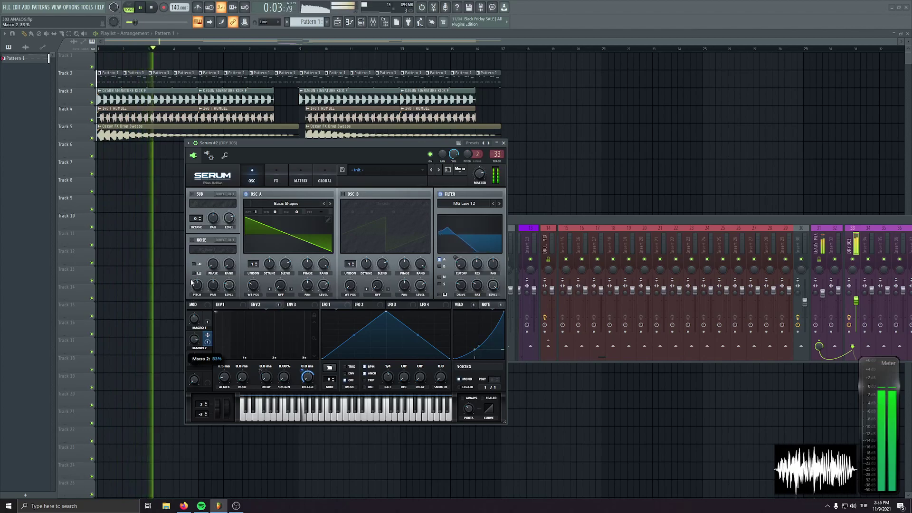
drag(194, 319, 196, 278)
mouse_move(194, 319)
mouse_down()
mouse_move(198, 366)
mouse_move(194, 325)
mouse_up()
drag(206, 416, 207, 416)
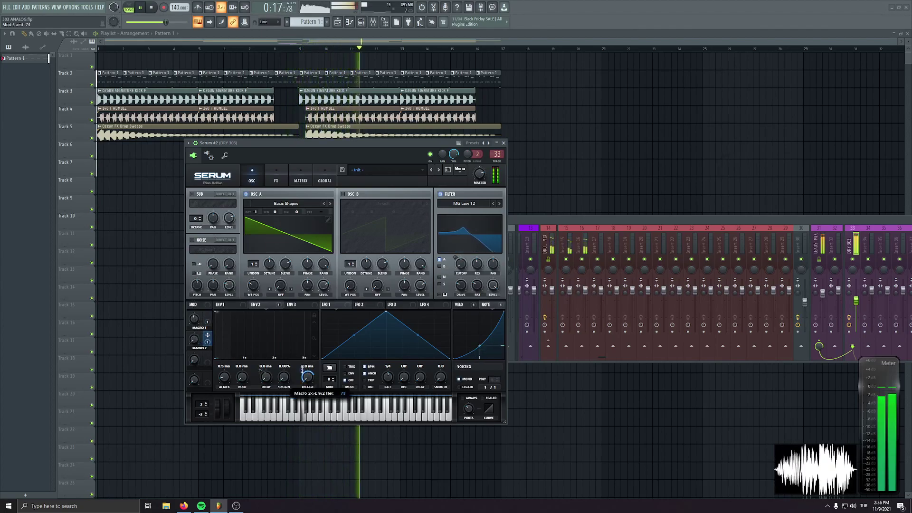
drag(302, 372, 302, 365)
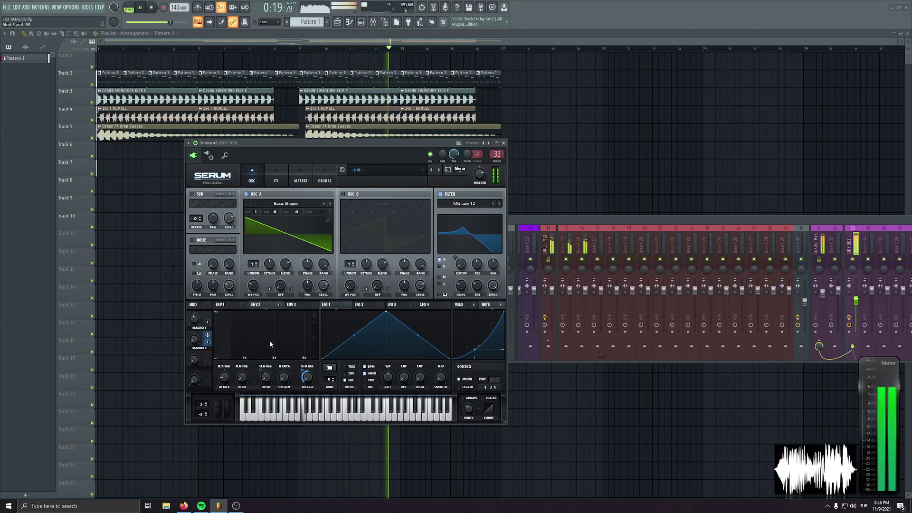
Map Macro 3 to Env 1's release with an amount of 41, and sweep Macros 3 and 1 during playback before closing Serum
click(231, 305)
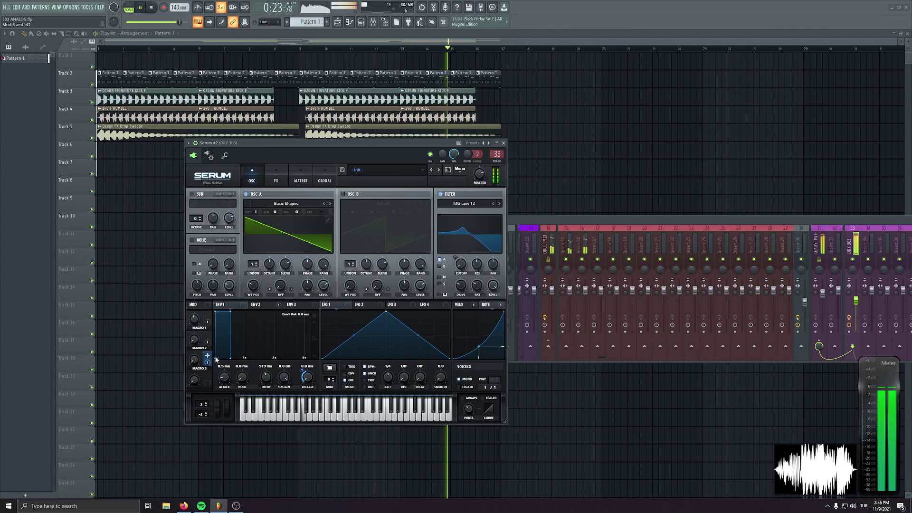
drag(199, 364, 198, 318)
drag(202, 366, 196, 310)
mouse_move(195, 330)
drag(195, 329, 193, 321)
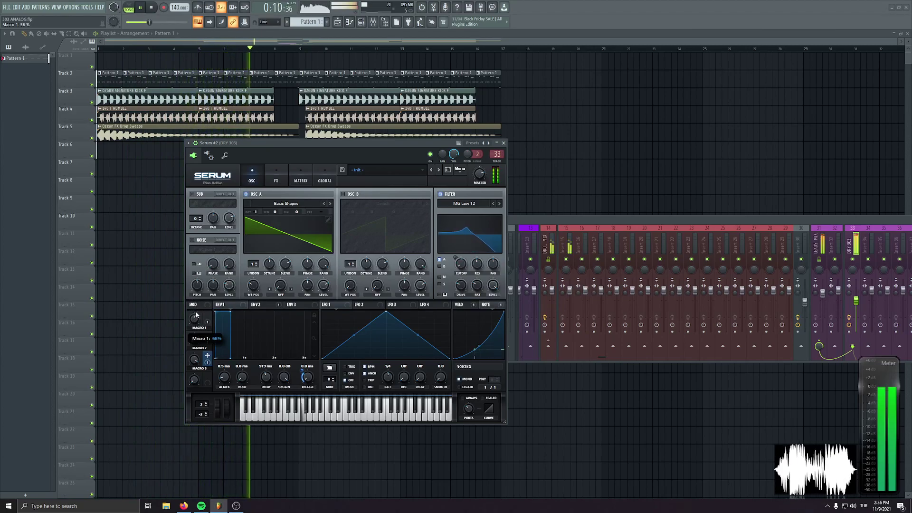
drag(199, 326, 199, 329)
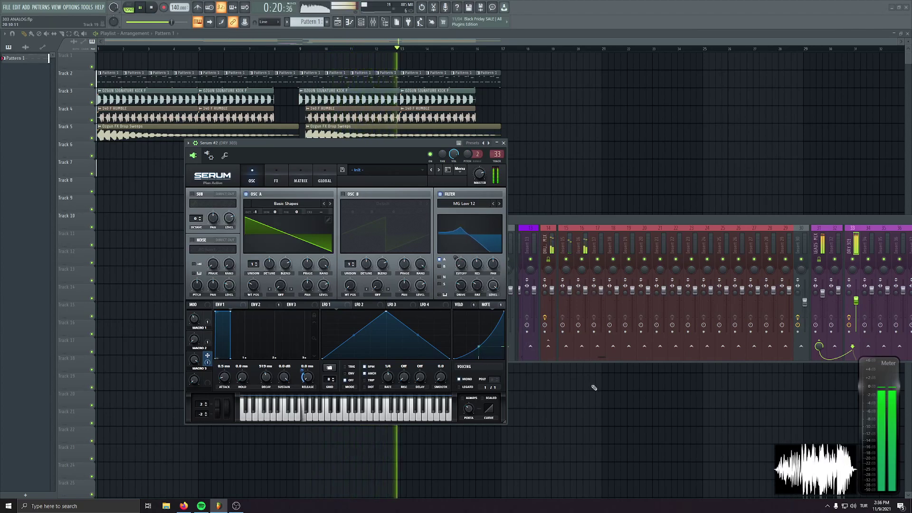
click(504, 142)
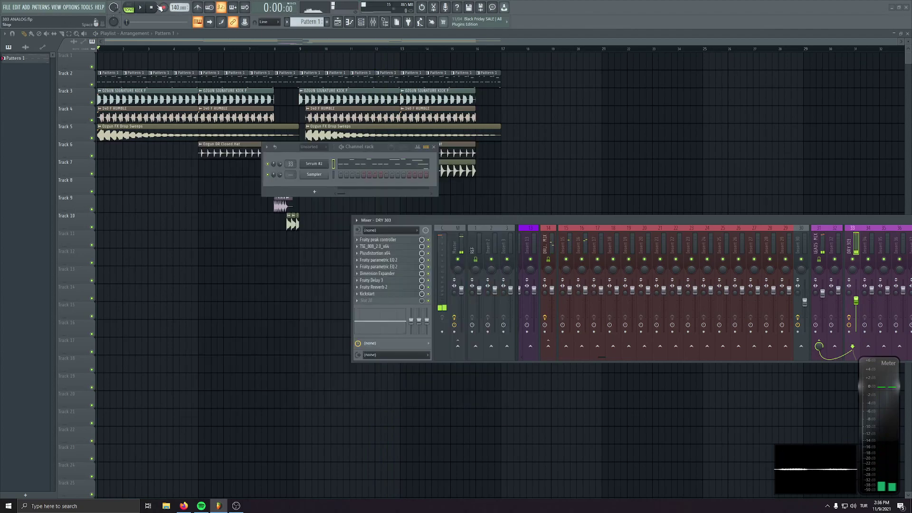
Play the pattern with the DRY 303 track's effects bypassed and its volume at 100%, and bend Serum's Velo curve downward
drag(763, 237, 490, 237)
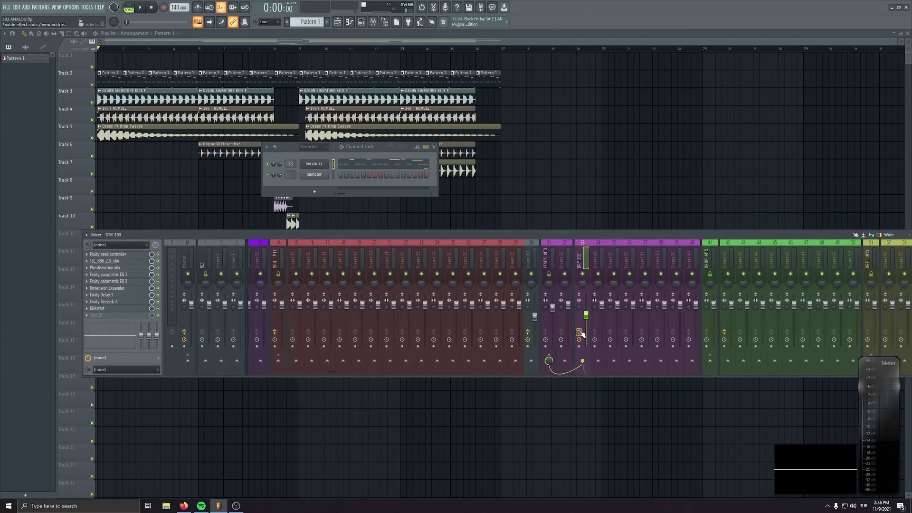
key(space)
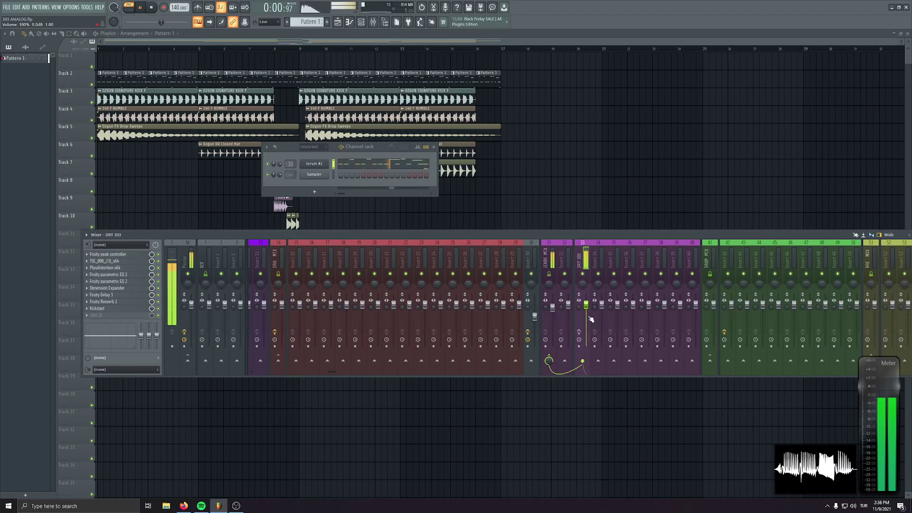
click(325, 164)
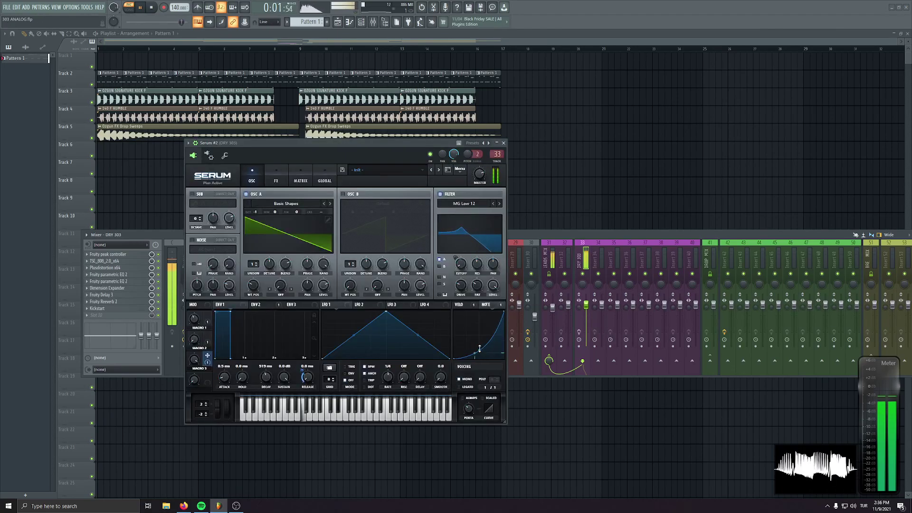
drag(478, 351, 479, 355)
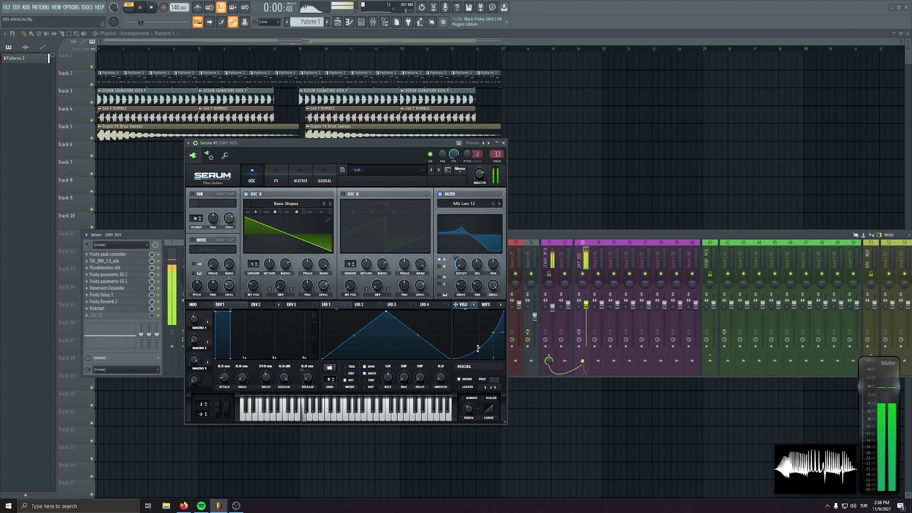
key(Escape)
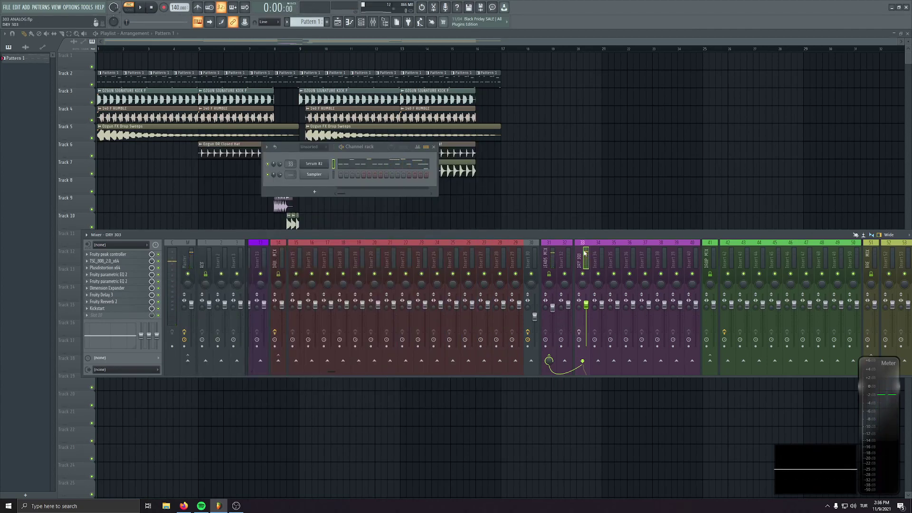
Re-enable the DRY 303 track's effects, lower its volume, and open the Plusdistortion pedal while the pattern plays
drag(586, 305, 586, 312)
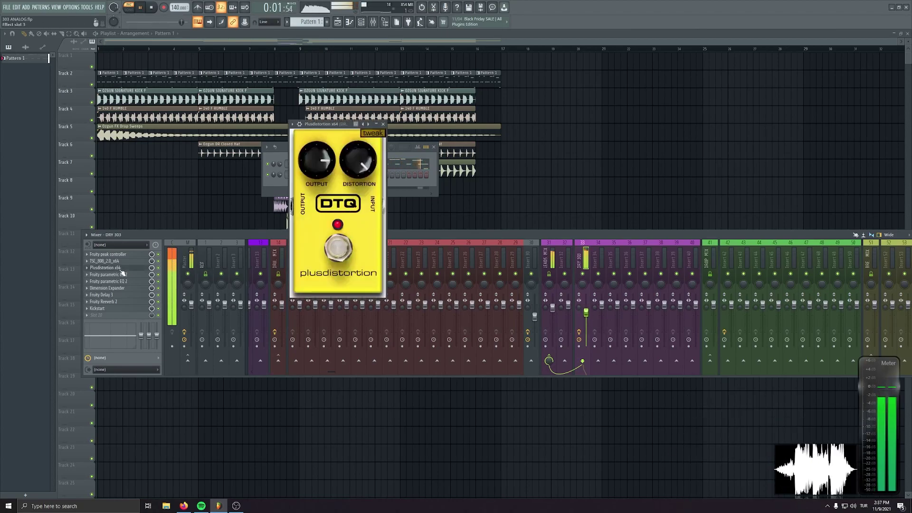
drag(361, 187, 328, 161)
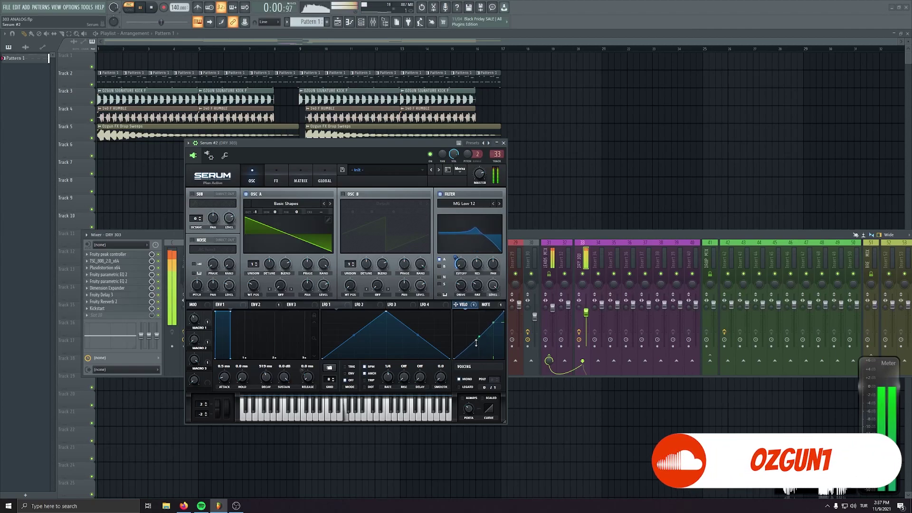
Bend Serum's Note and Velo modulation curves downward with the effects active, close the synth, and stop playback
click(491, 305)
drag(479, 335, 479, 347)
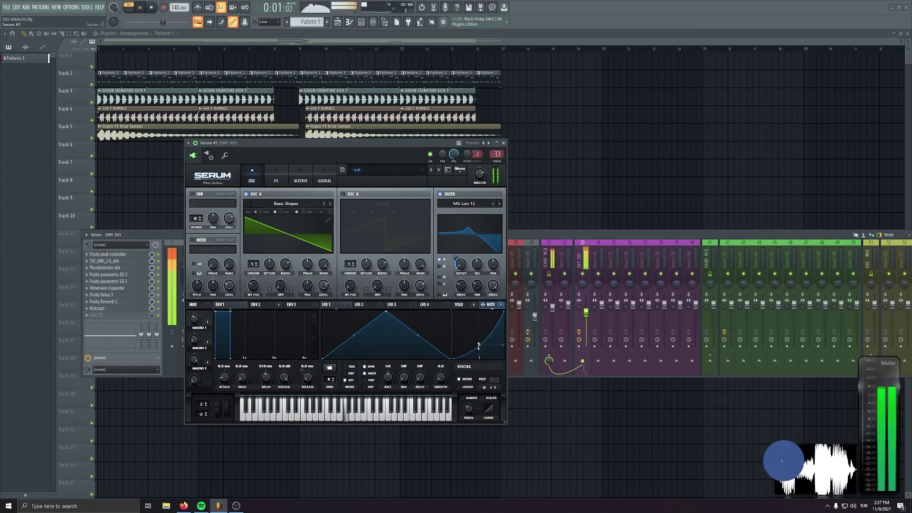
click(464, 305)
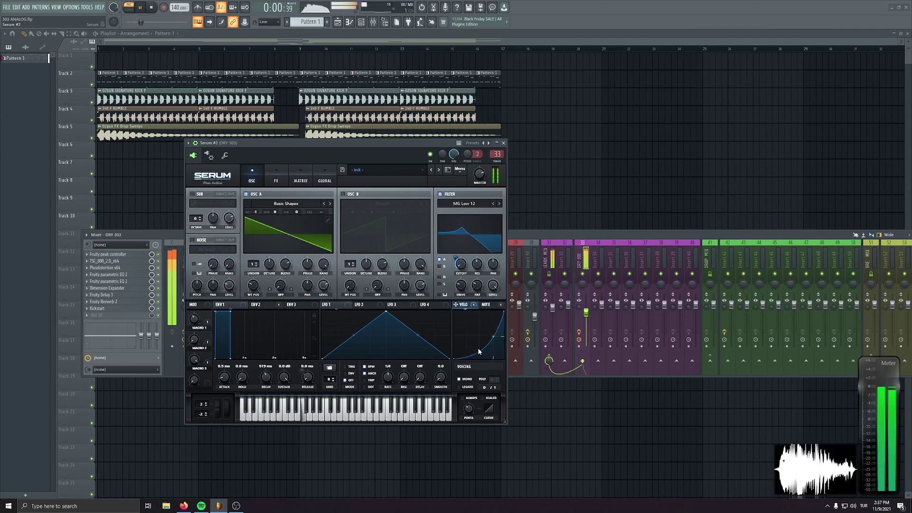
click(504, 143)
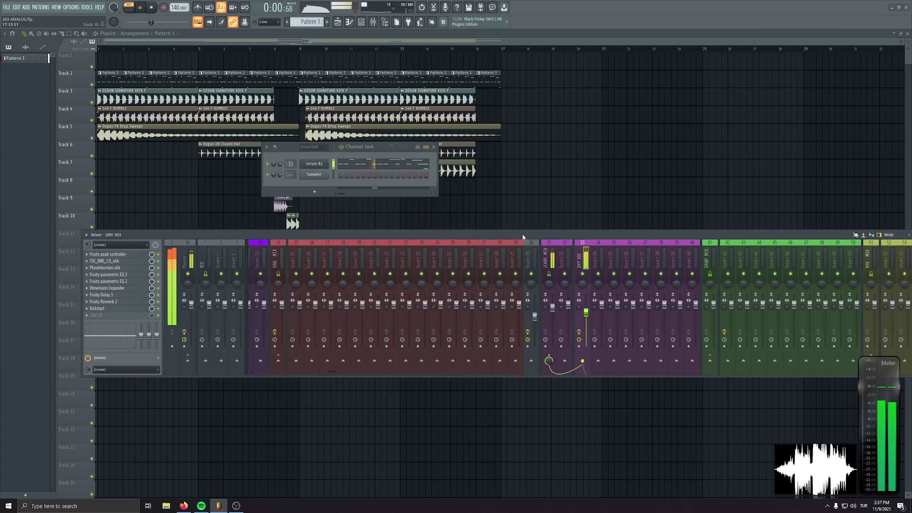
key(space)
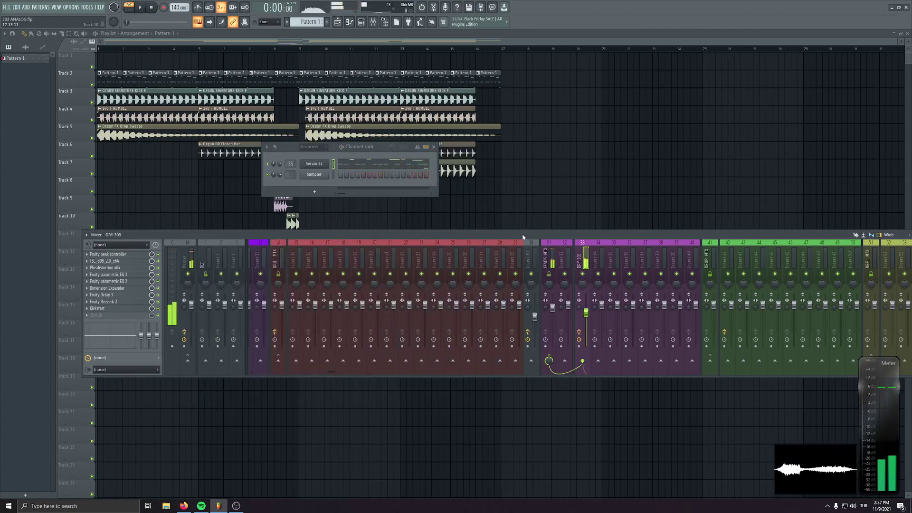